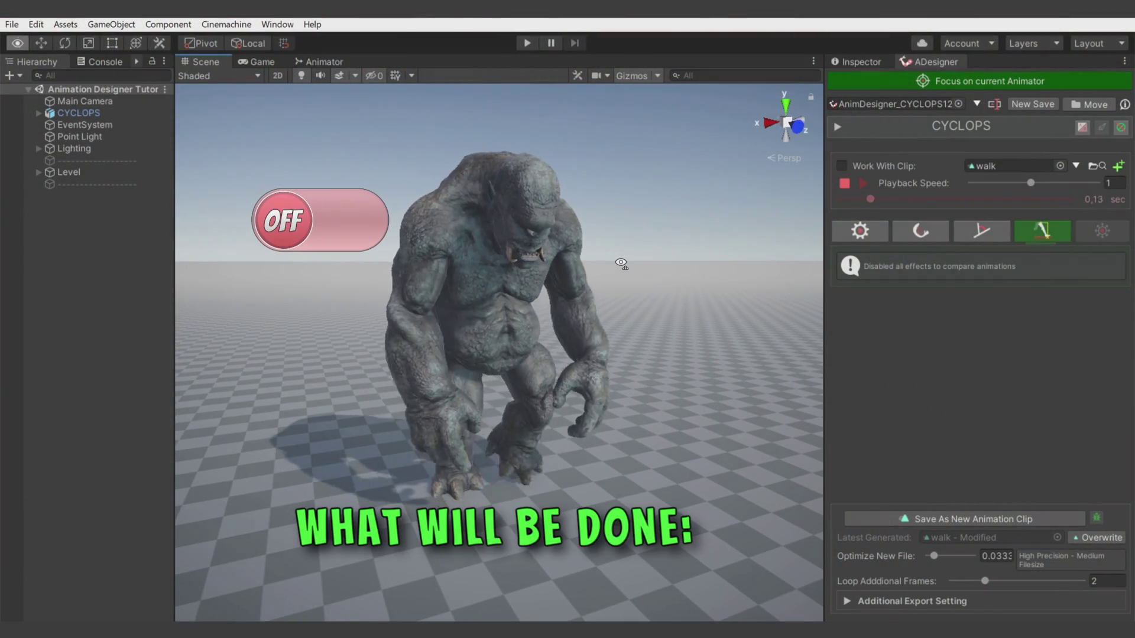
- Turn the Animation Designer effects back on to compare the run-like walk with the original
left_click(840, 166)
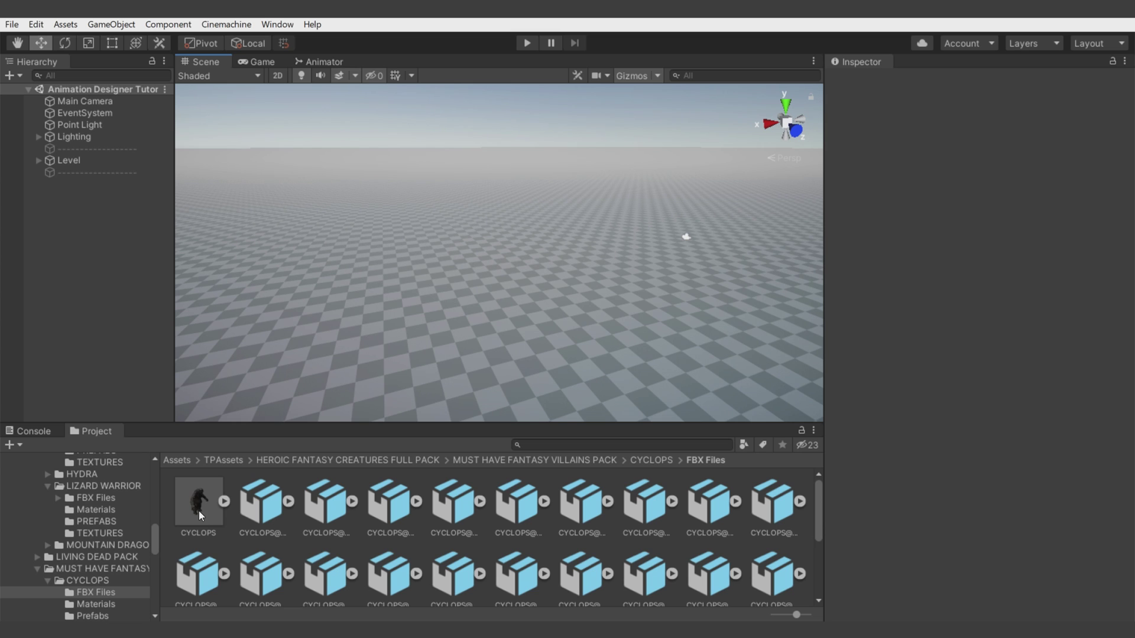
- Place CYCLOPS in the scene and open the Animation Designer window from Window > FImpossible Creations
left_click_drag(199, 511, 535, 318)
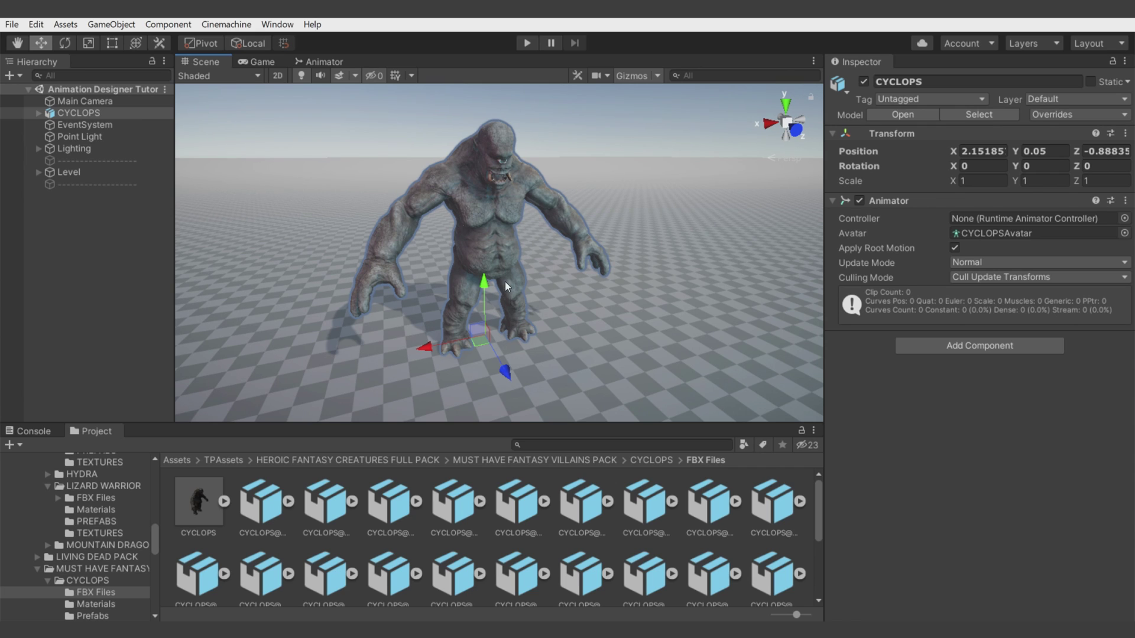
left_click(278, 24)
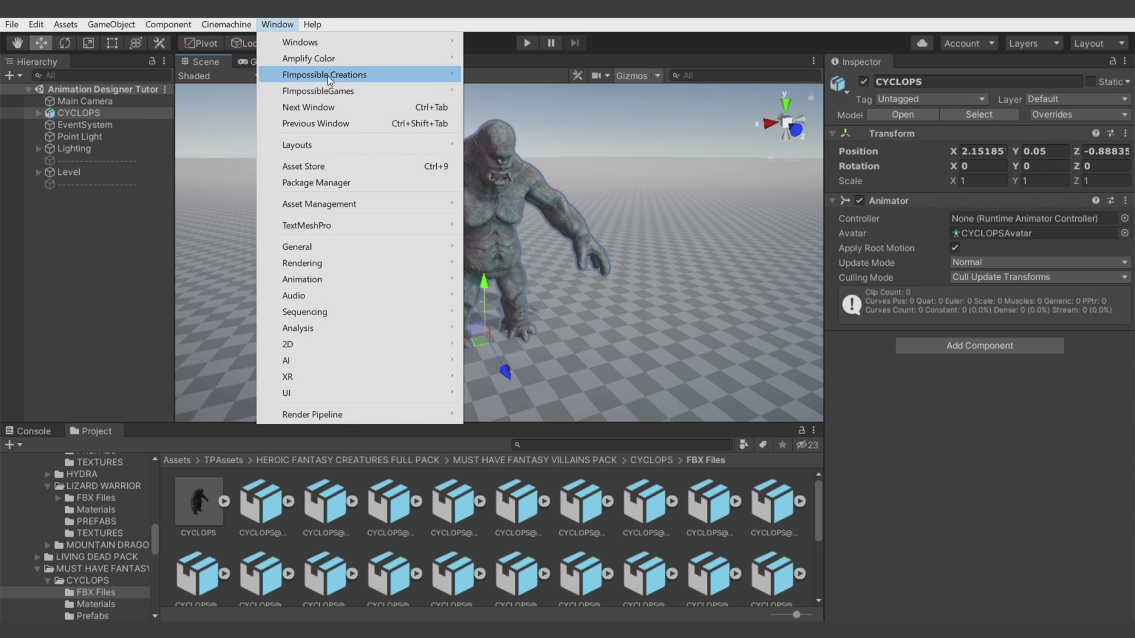
mouse_move(339, 76)
left_click(541, 99)
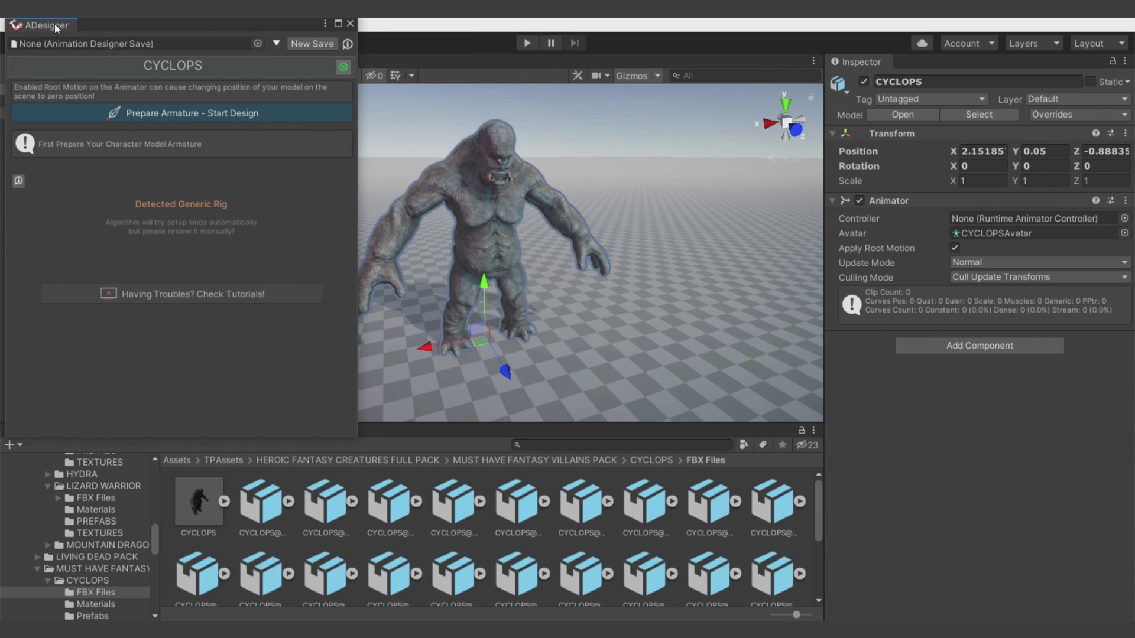
- Open the CYCLOPS Animator in Animation Designer and dock it beside the Inspector
right_click(893, 198)
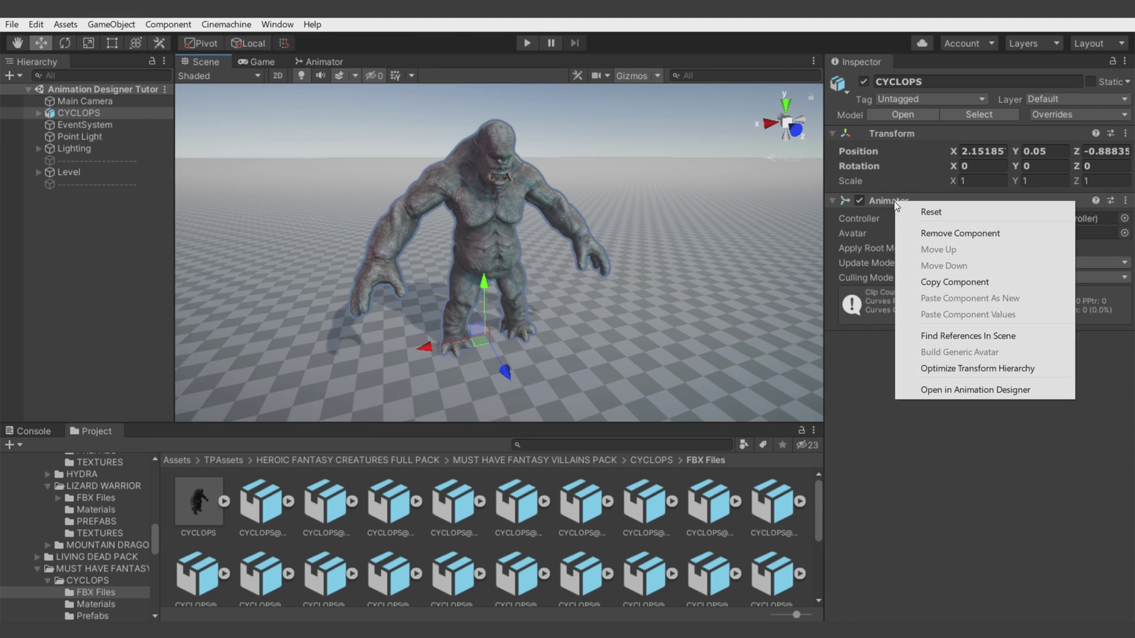
left_click(950, 386)
left_click_drag(49, 8, 933, 76)
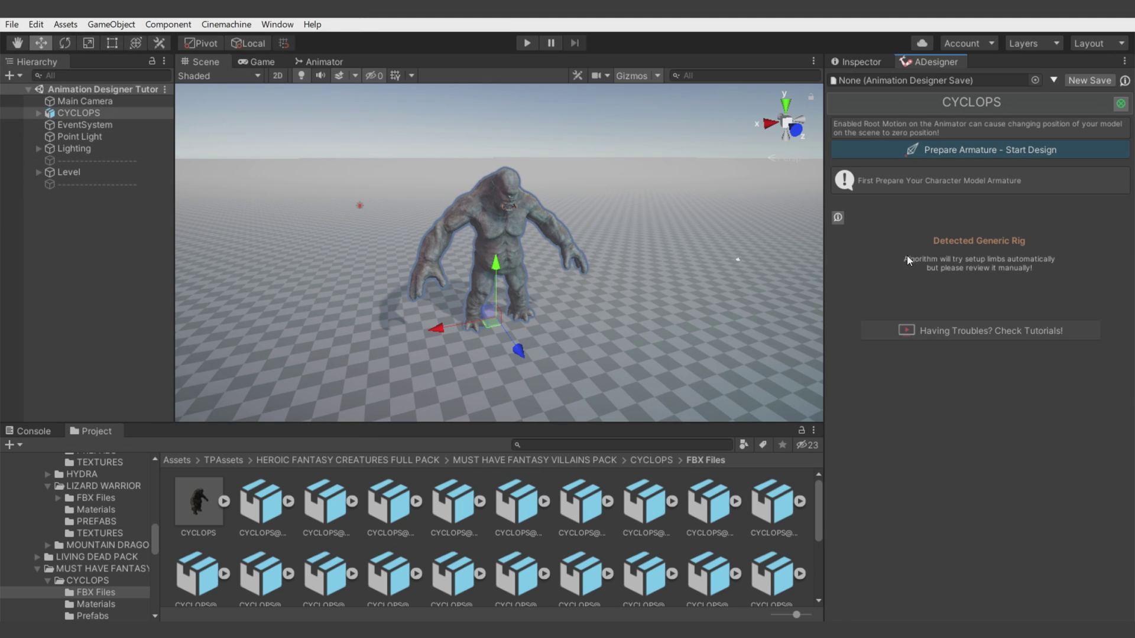
- Select CYCLOPS and frame it in the Scene view
right_click_drag(626, 204, 626, 231)
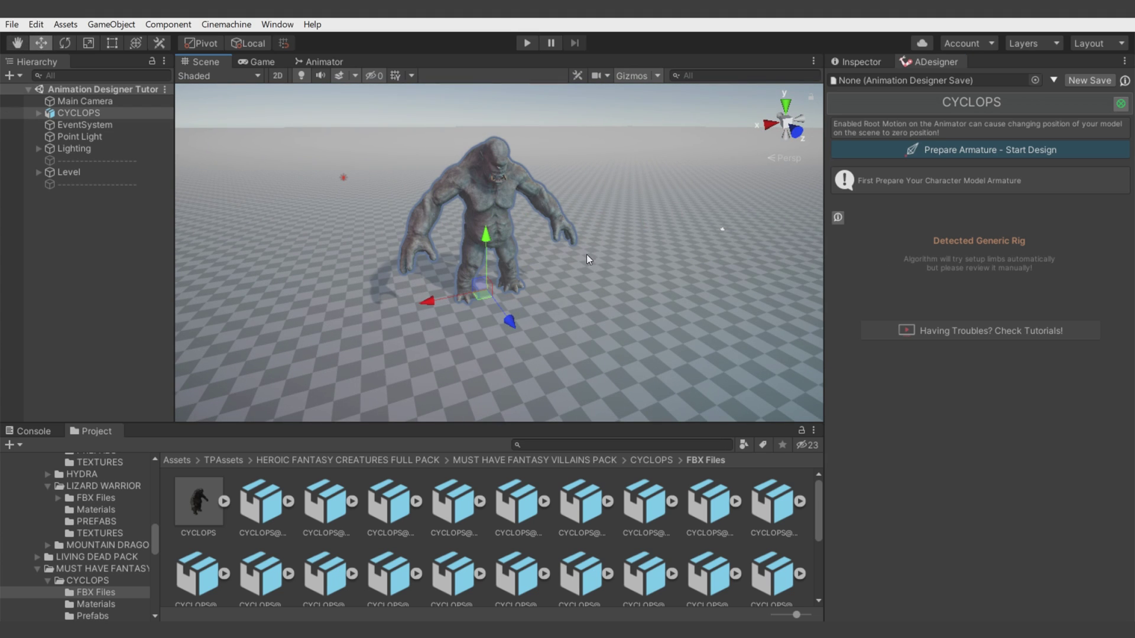
left_click(76, 114)
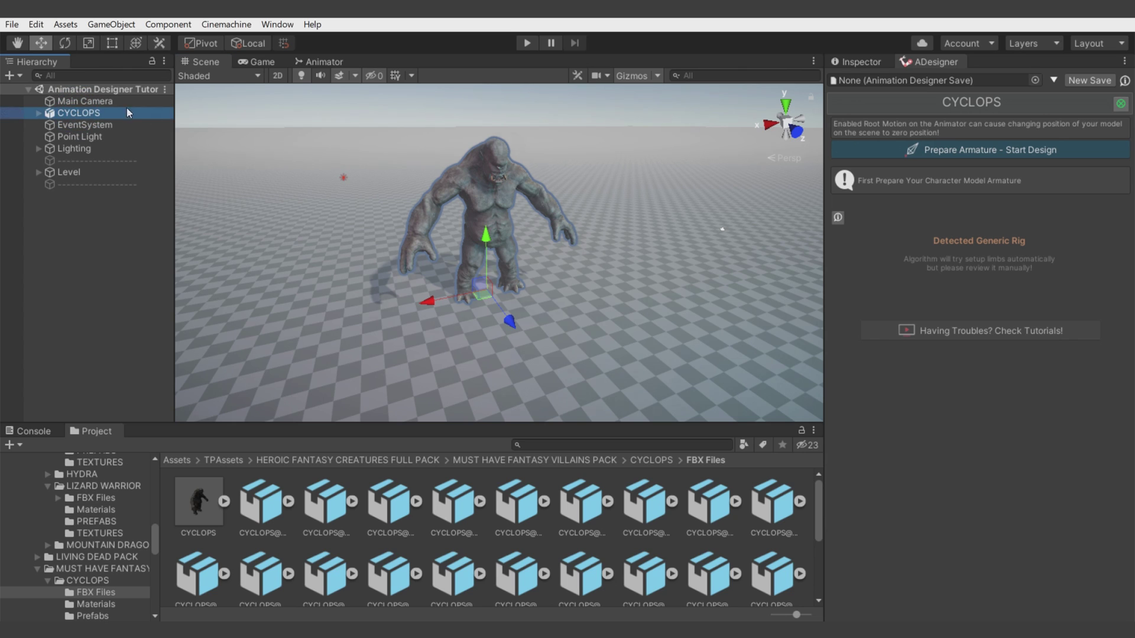
key("f")
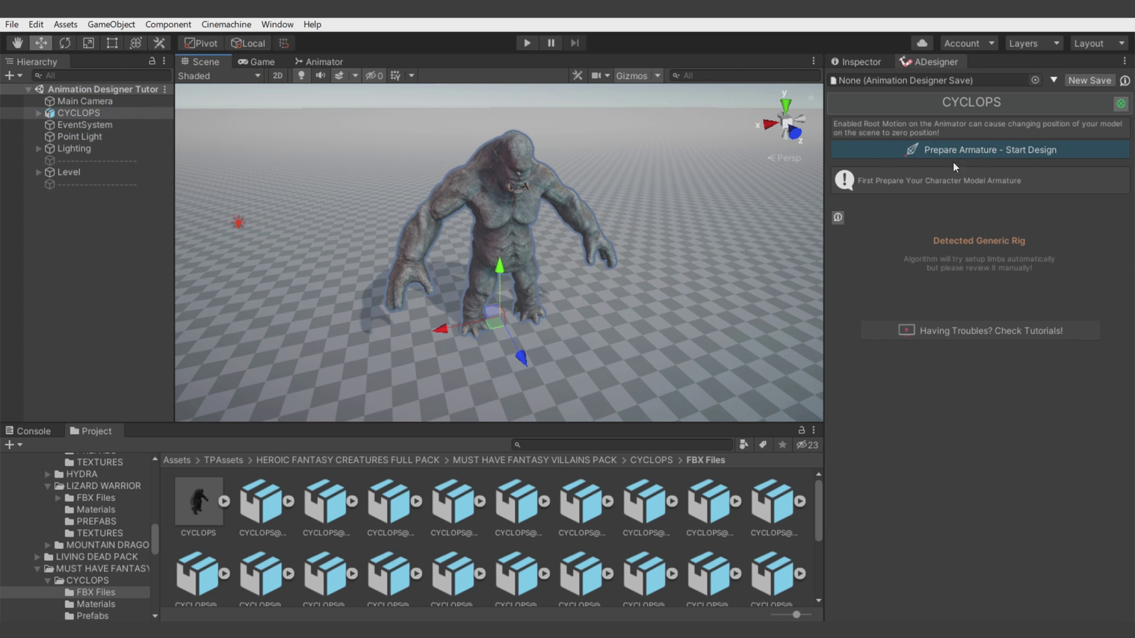
- Prepare the armature and confirm ROOT_ as skeleton root and CYCLOPS_Pelvis as pelvis
left_click(980, 149)
left_click_drag(632, 236, 616, 257, "alt")
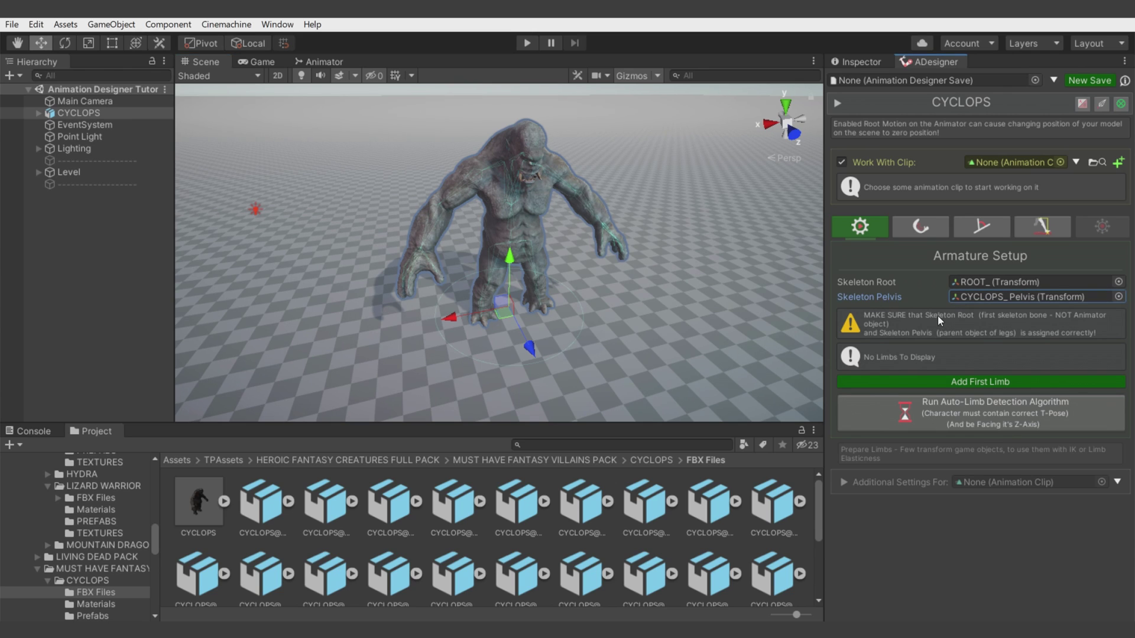
left_click(979, 281)
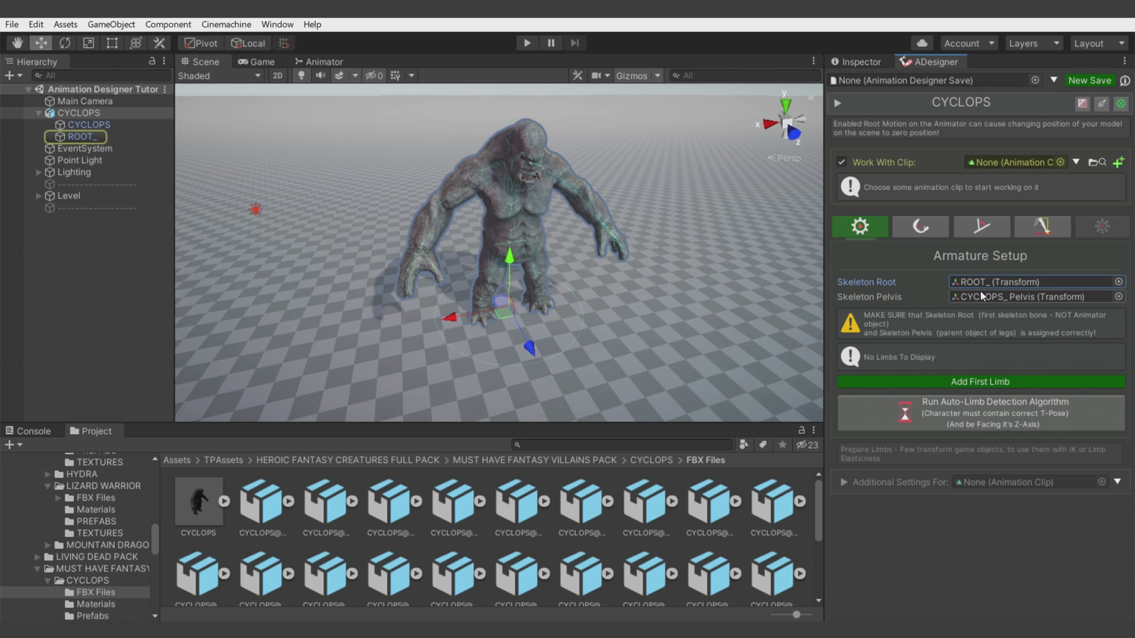
left_click(978, 296)
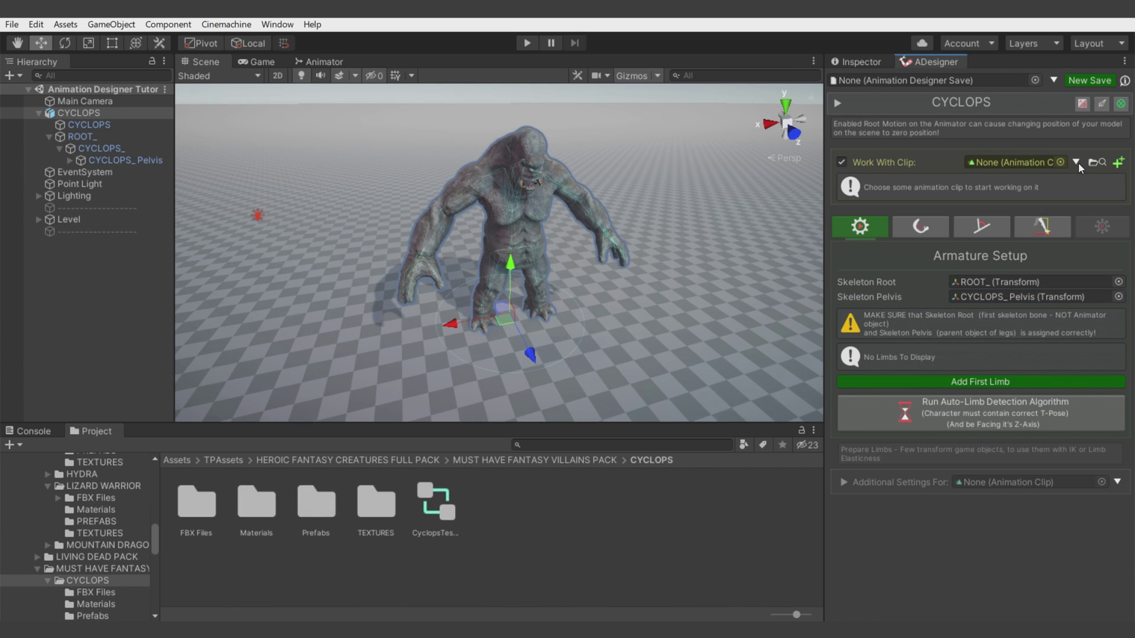
- Pick the walk clip in the Work With Clip dropdown
left_click(1076, 163)
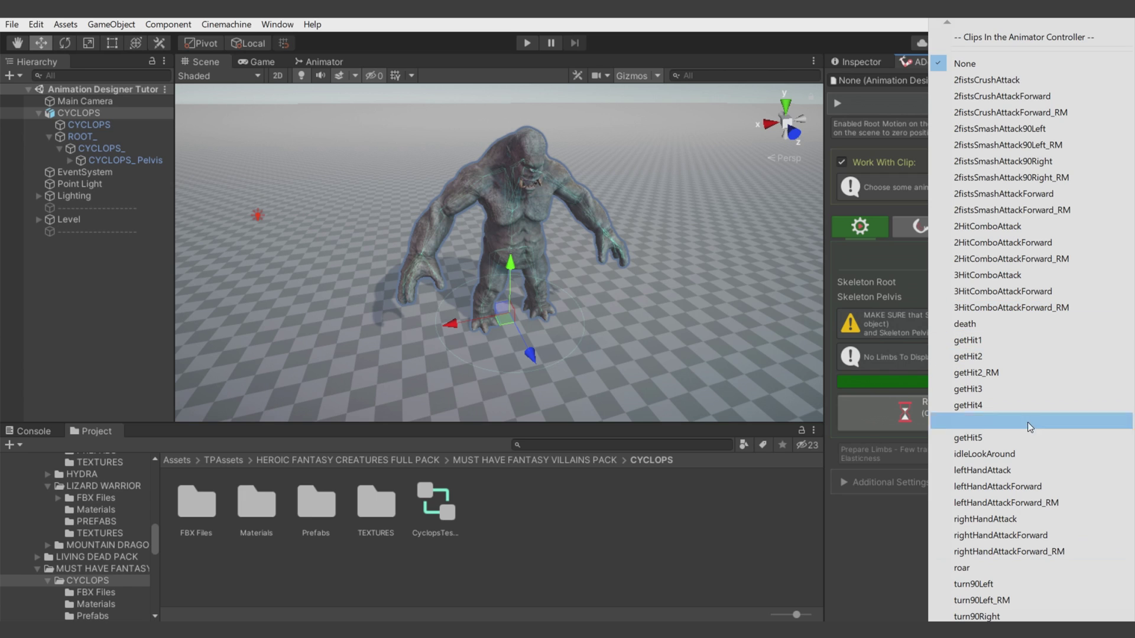
mouse_move(976, 618)
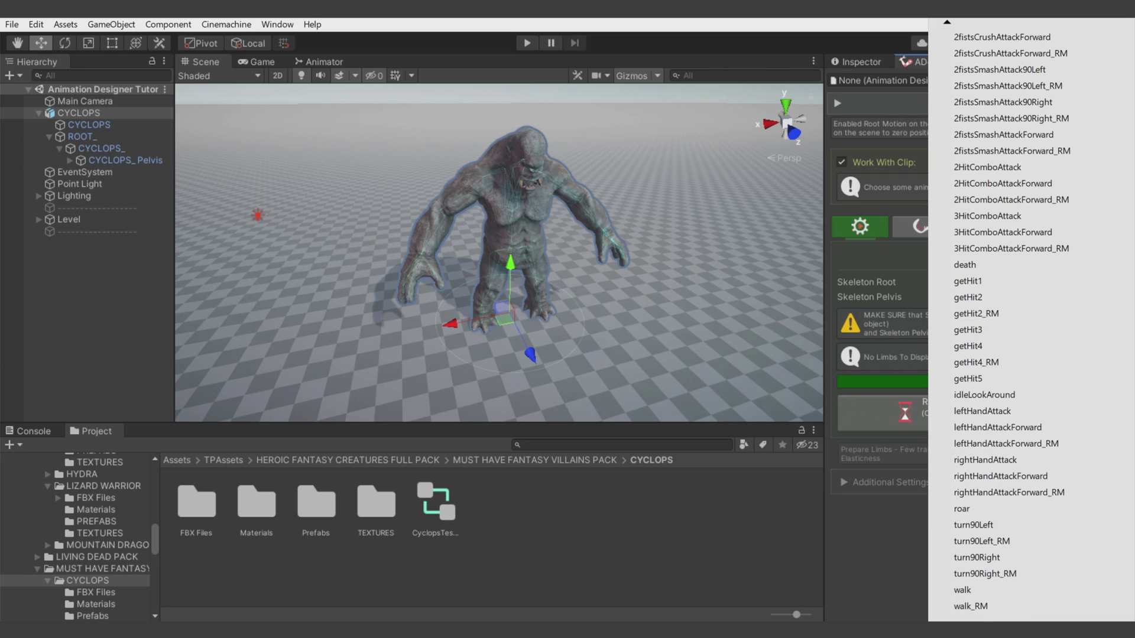
left_click(974, 593)
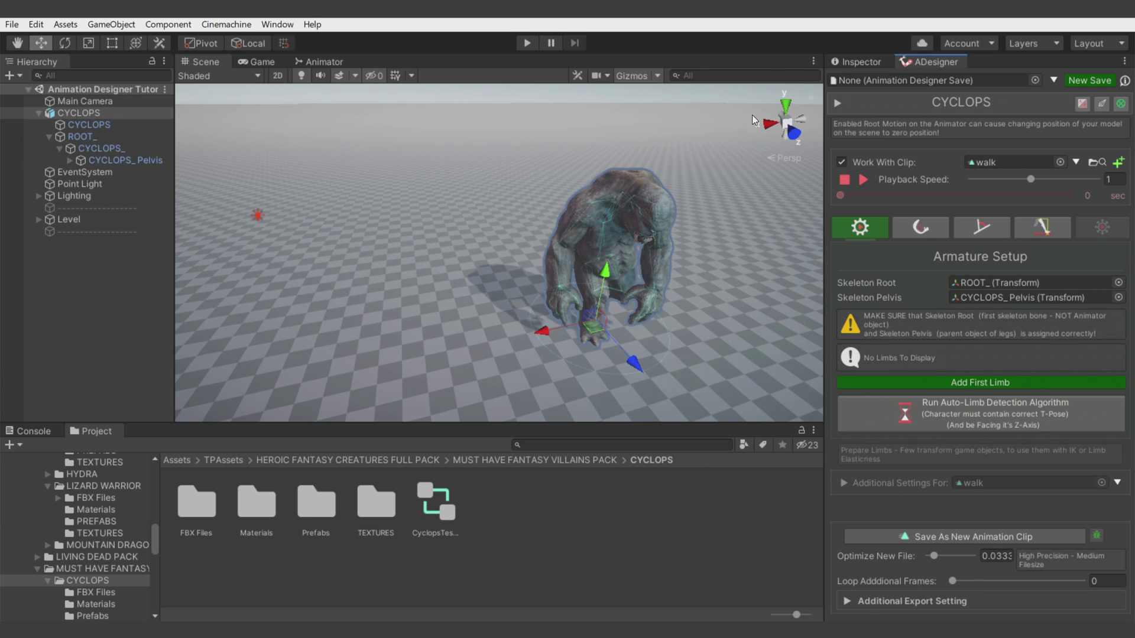
- Uncheck Apply Root Motion on the CYCLOPS Animator, re-centre the view, and play the walk preview
left_click(856, 63)
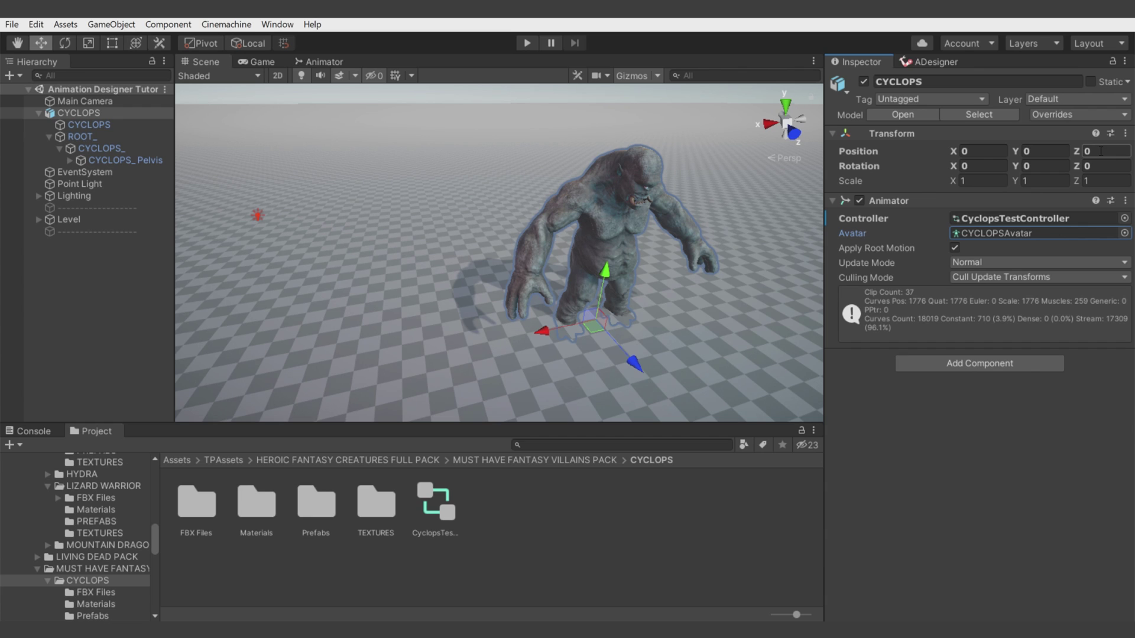
left_click(955, 248)
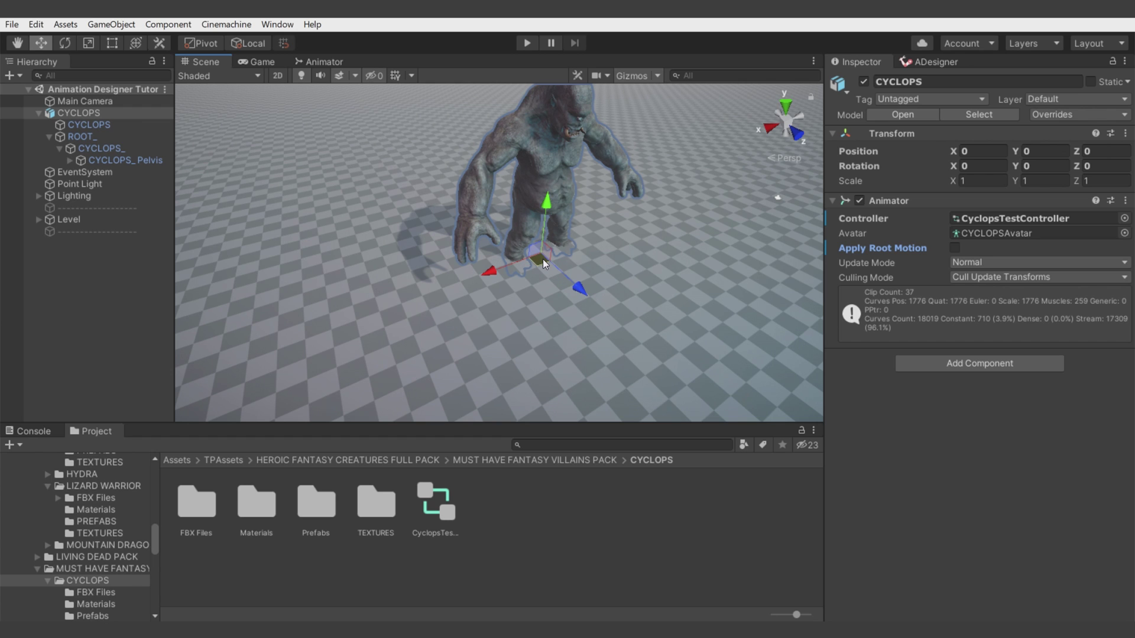
left_click_drag(543, 259, 258, 200)
middle_click_drag(257, 200, 669, 290)
left_click(917, 62)
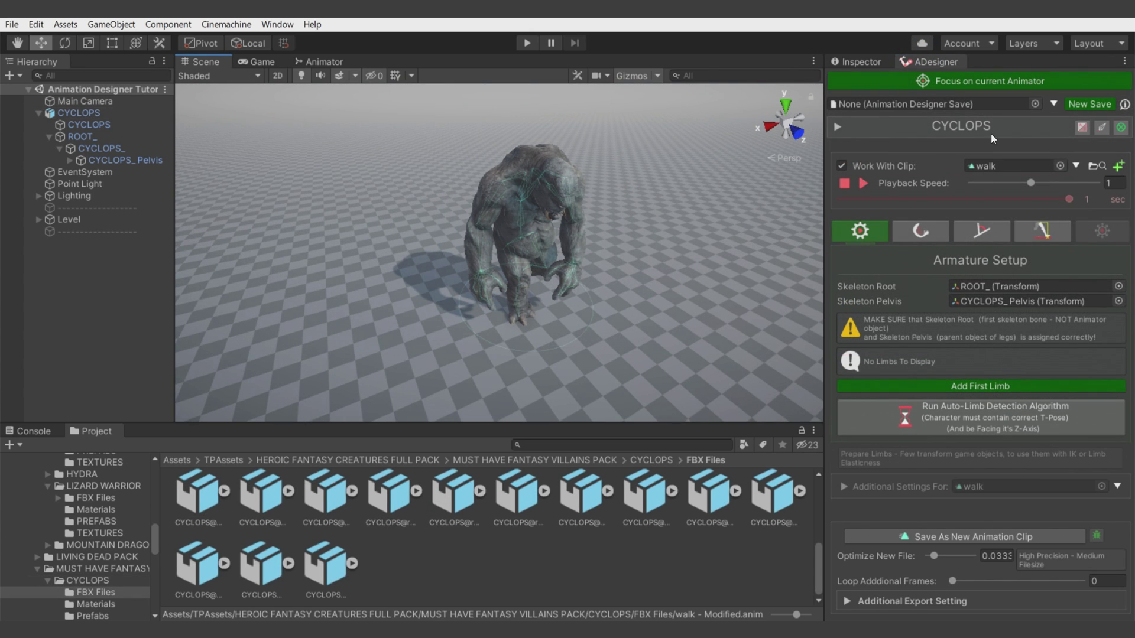
left_click(863, 183)
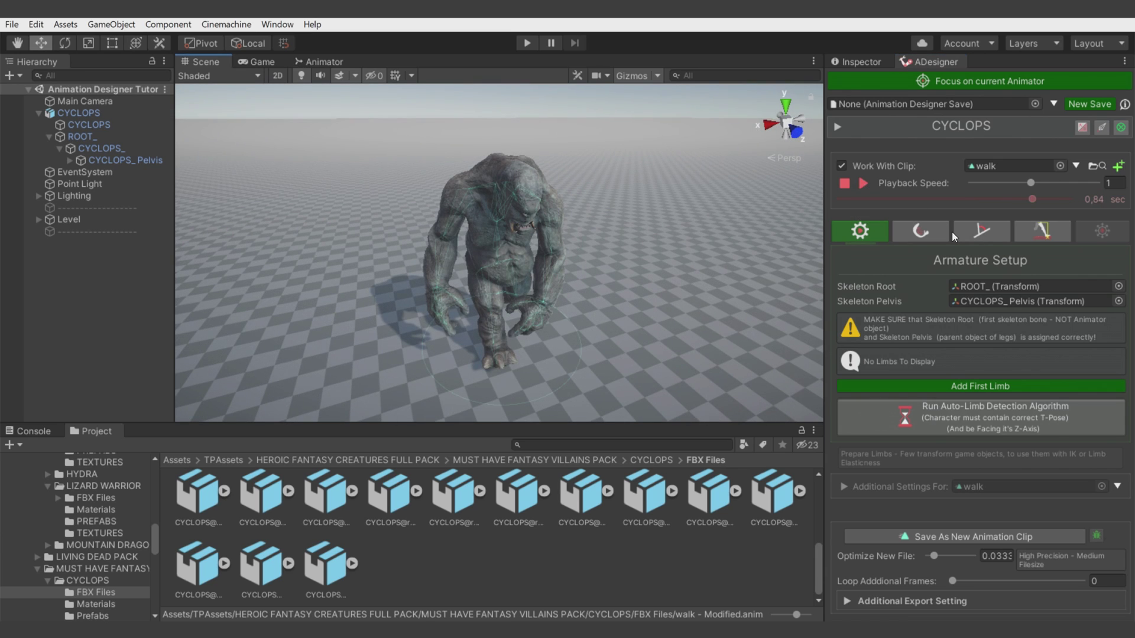
- Add a CYCLOPS_Spine bone modifier with an additive Z rotation of about 20.73
left_click(970, 232)
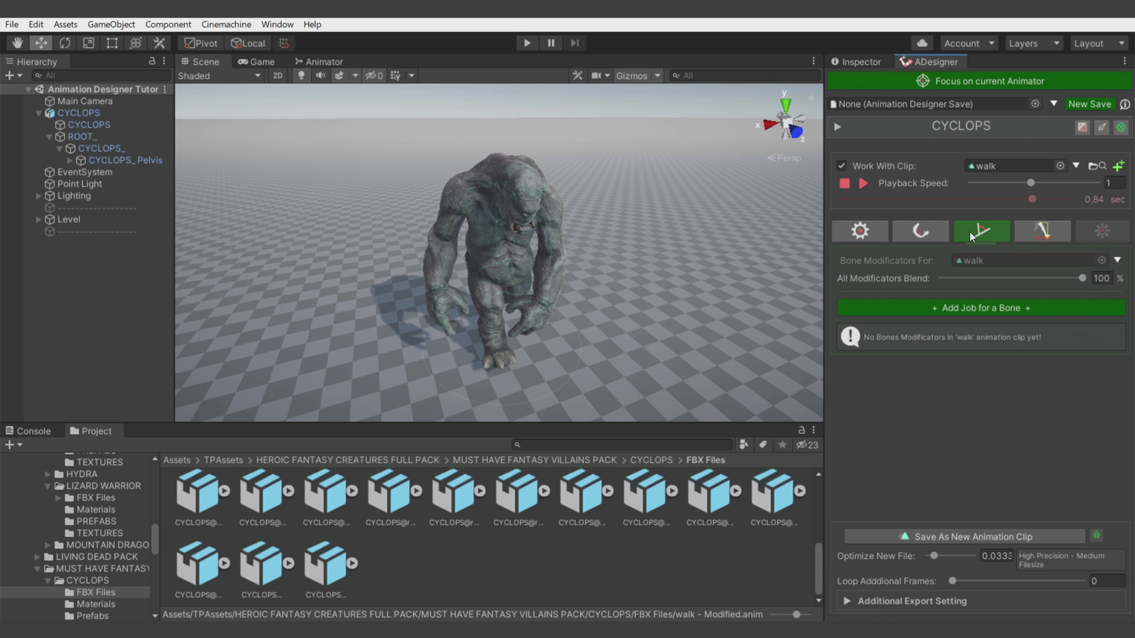
left_click(900, 307)
type("SPI")
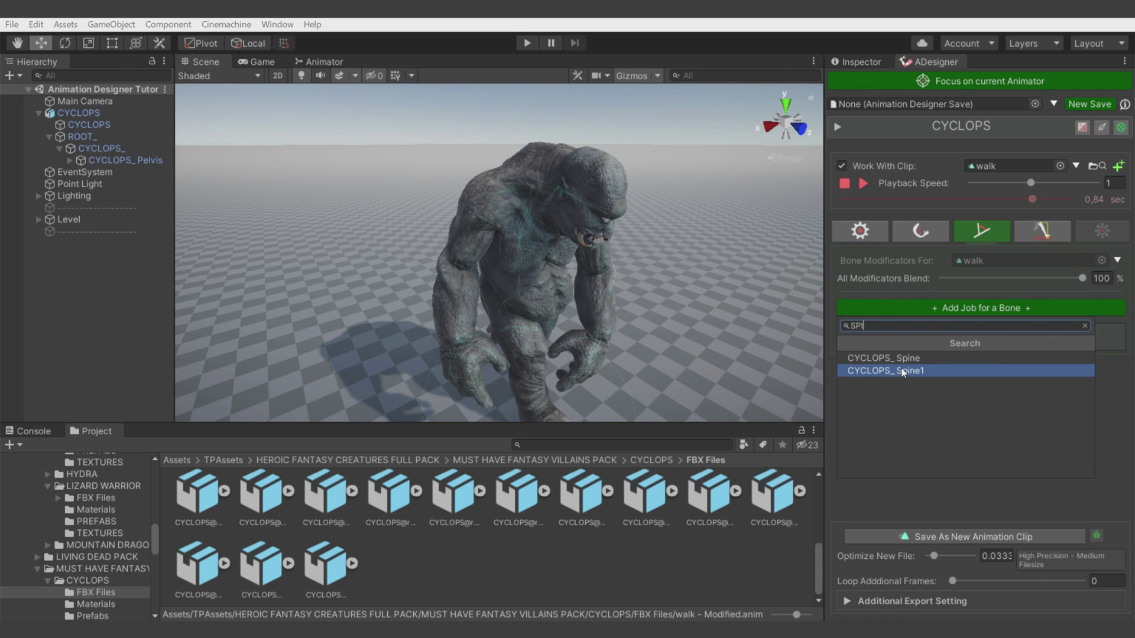
left_click(901, 357)
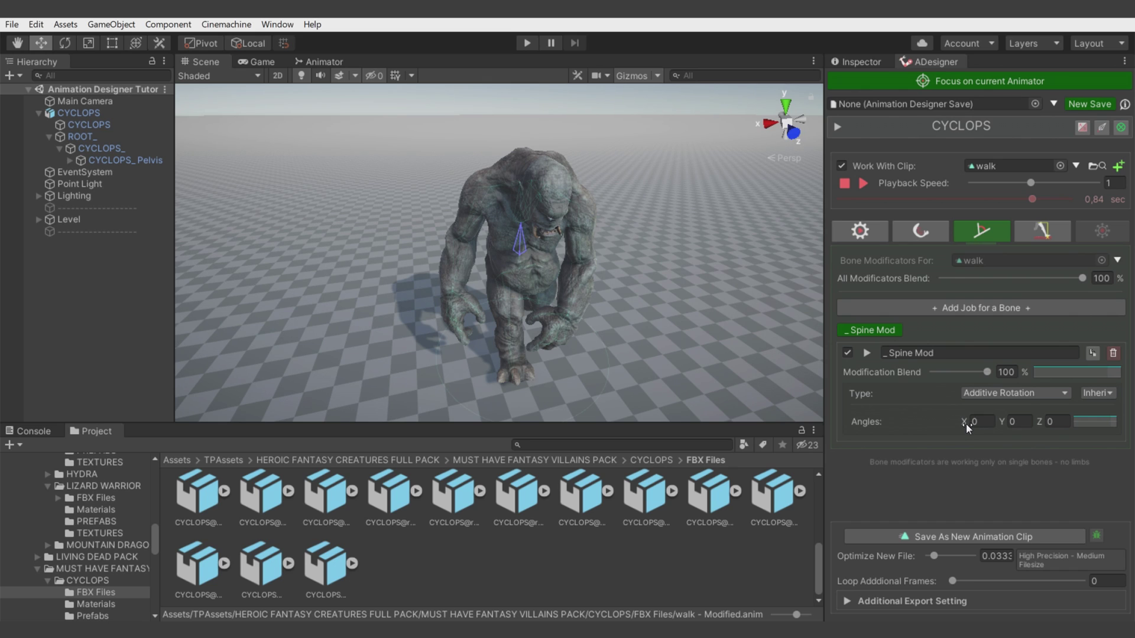
left_click_drag(1040, 423, 503, 545)
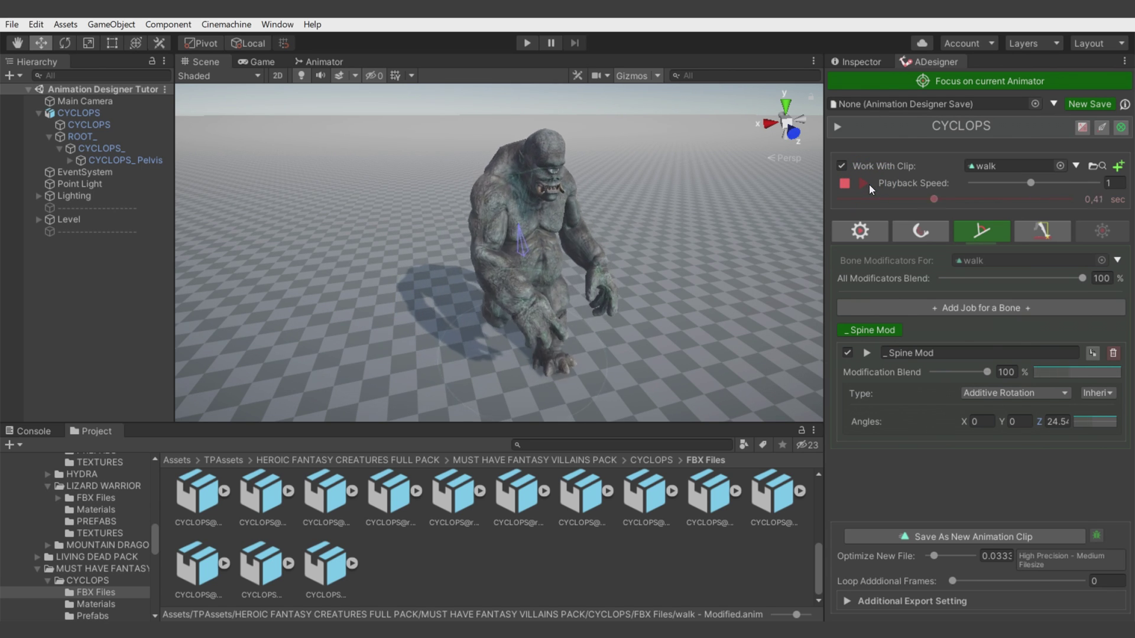
left_click_drag(1041, 423, 755, 417)
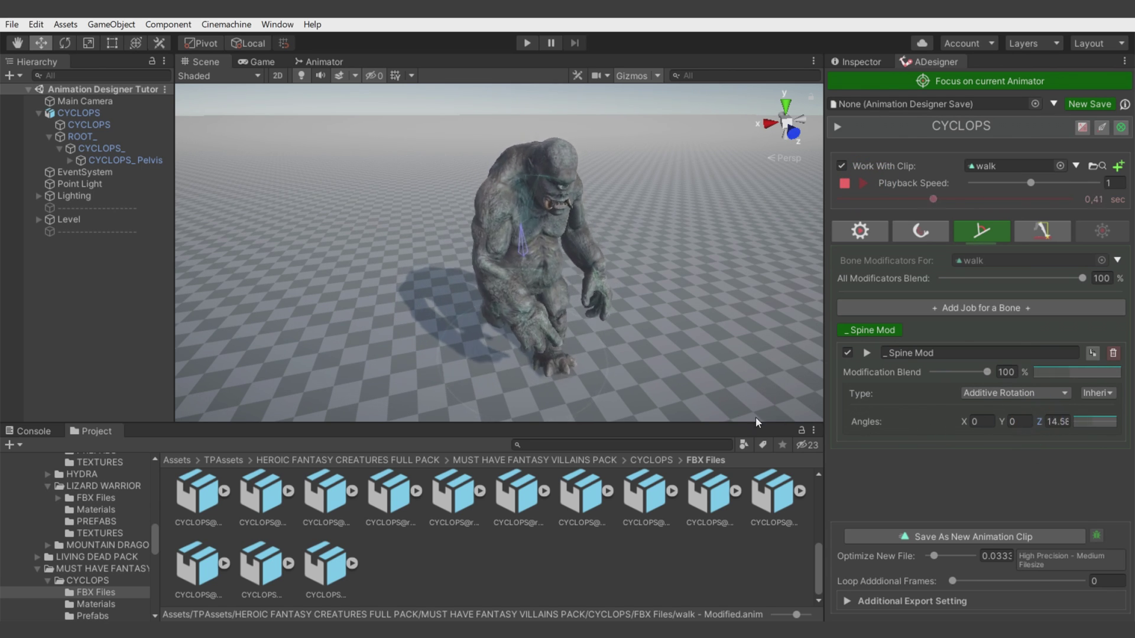
left_click_drag(1118, 376, 1085, 429)
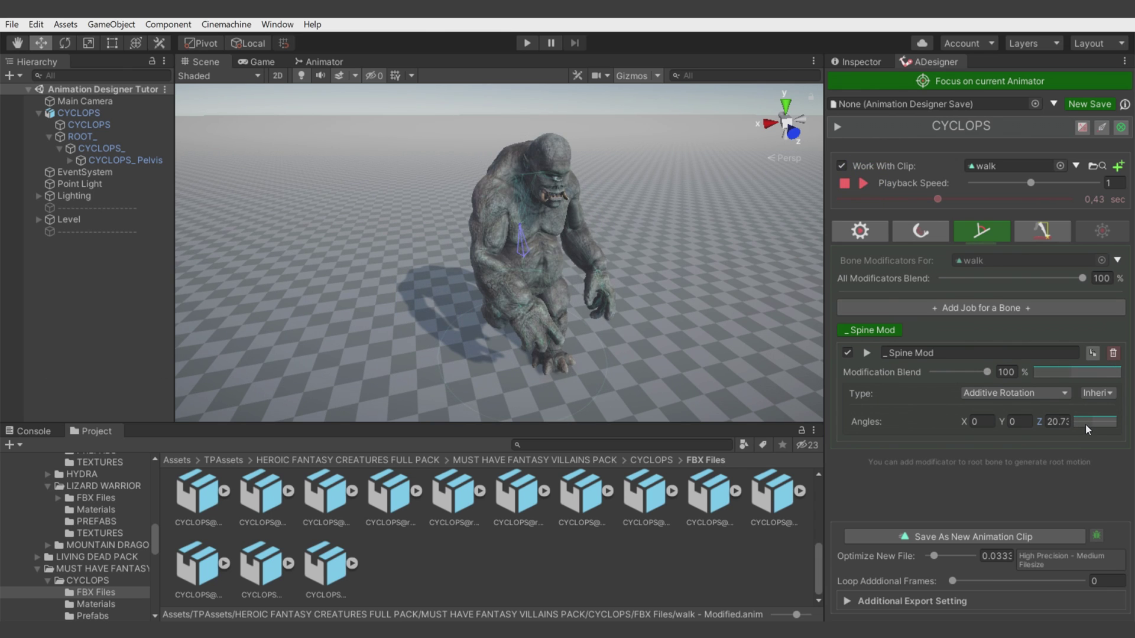
- Shape the spine rotation curve with a mid-clip dip and play the preview
left_click(1085, 424)
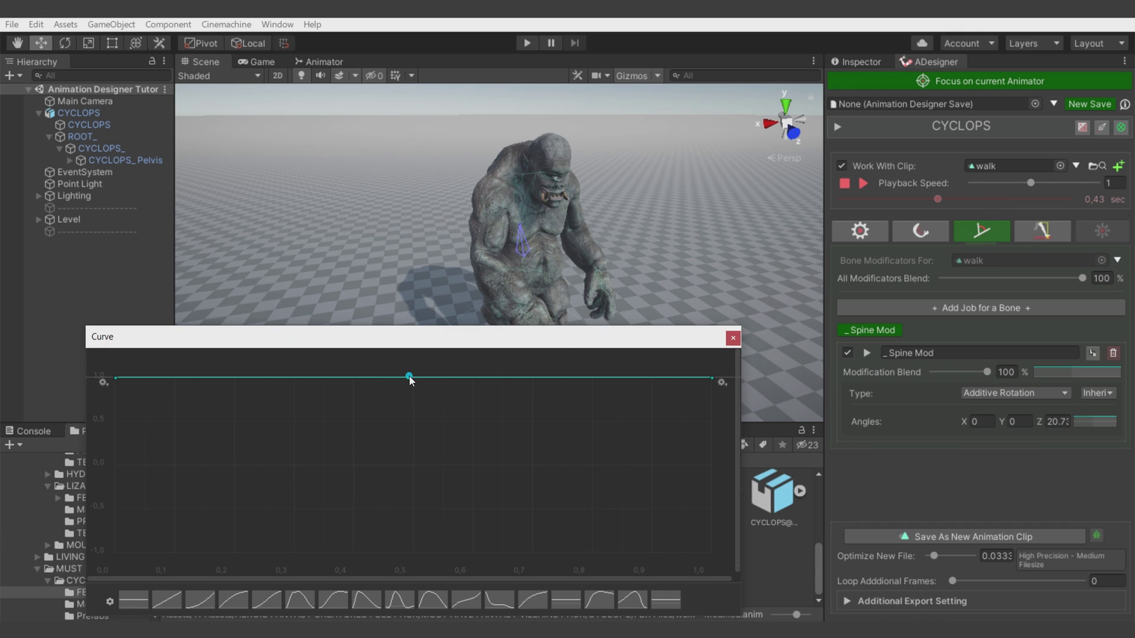
double_click(410, 378)
left_click_drag(410, 377, 421, 472)
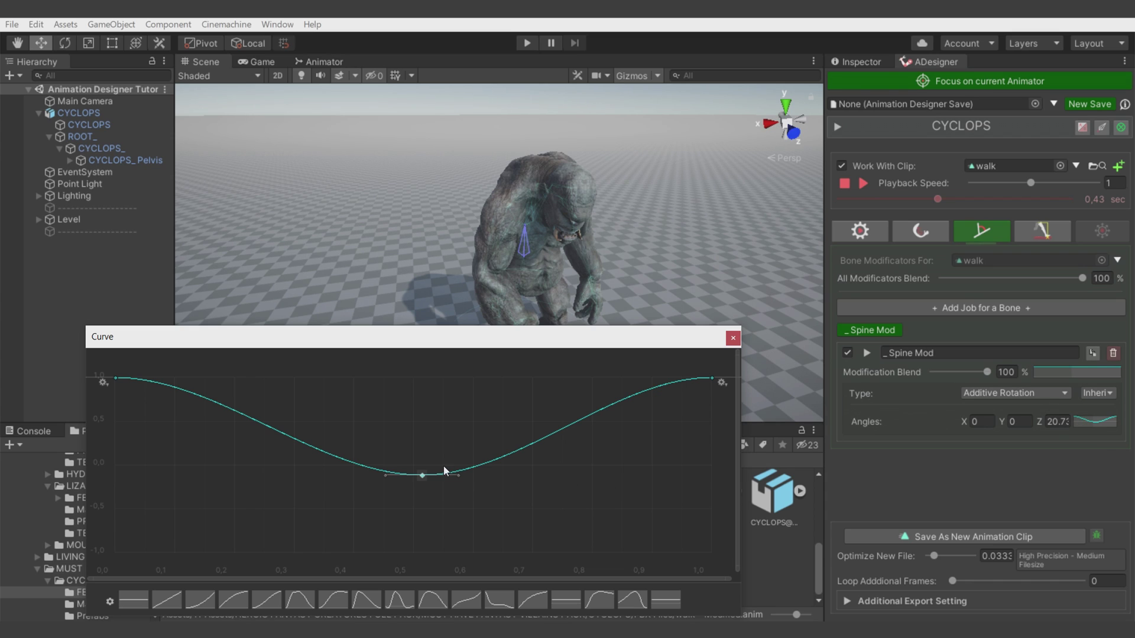
left_click_drag(431, 472, 414, 468)
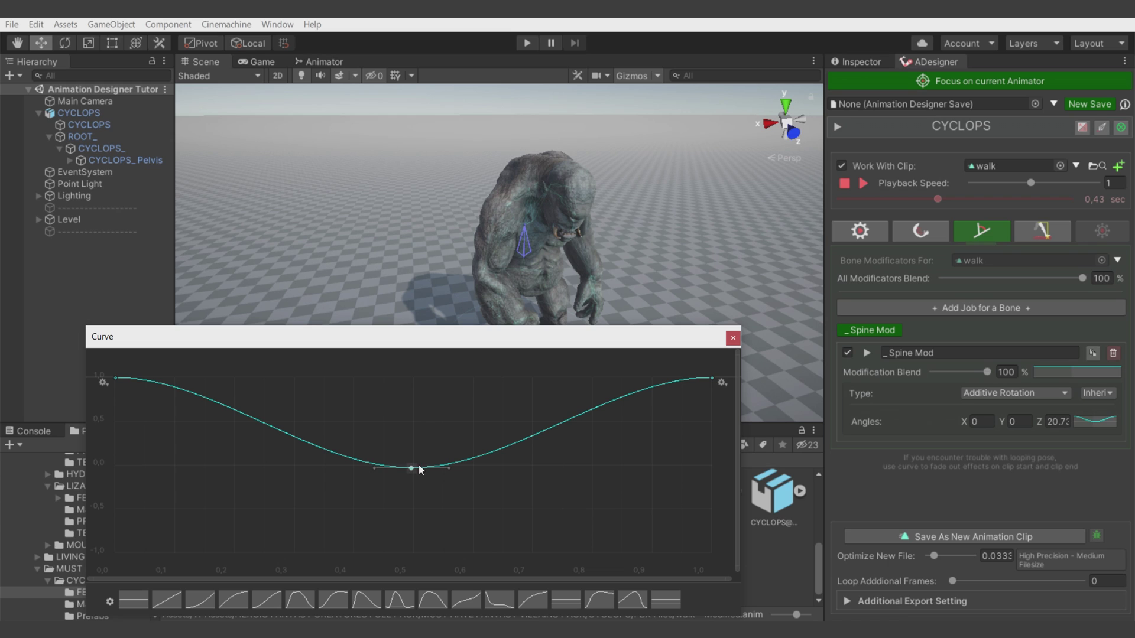
mouse_move(411, 467)
left_mouse_down()
mouse_move(408, 565)
mouse_move(409, 467)
left_mouse_up()
left_click(733, 339)
left_click(864, 183)
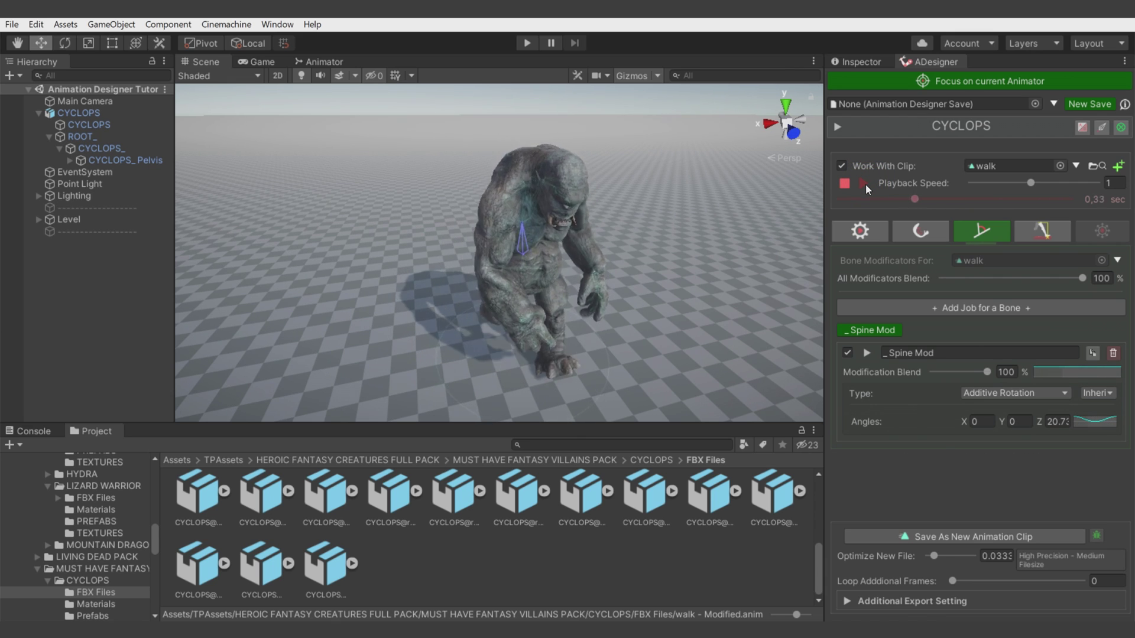
- Stop playback and save the edited walk as the new clip 'walk - Modified'
left_click(868, 181)
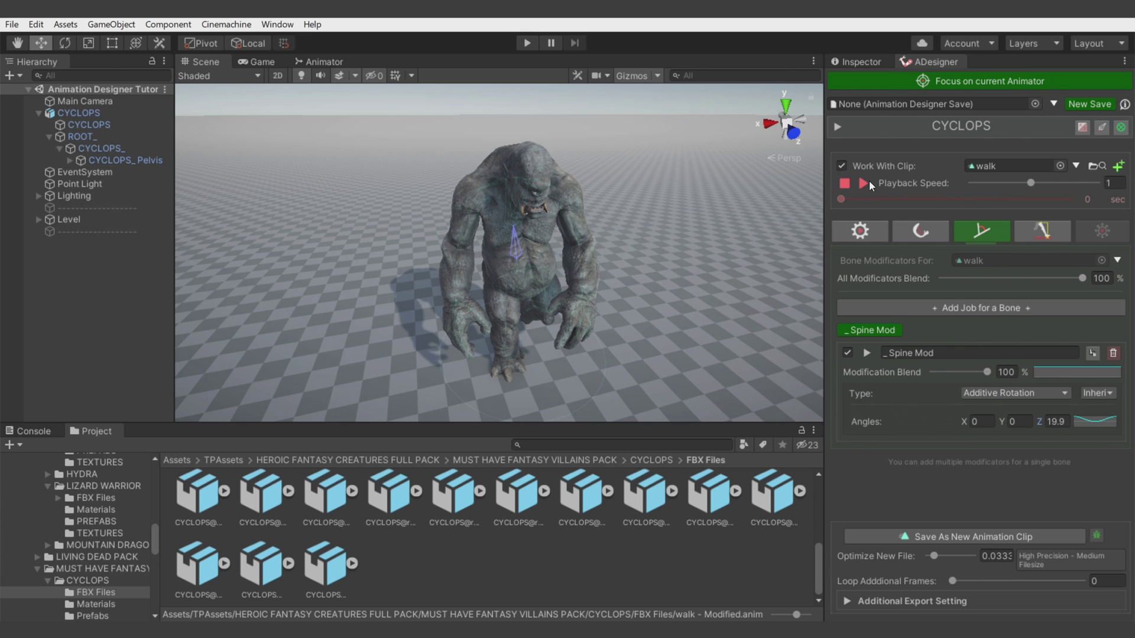
left_click(961, 532)
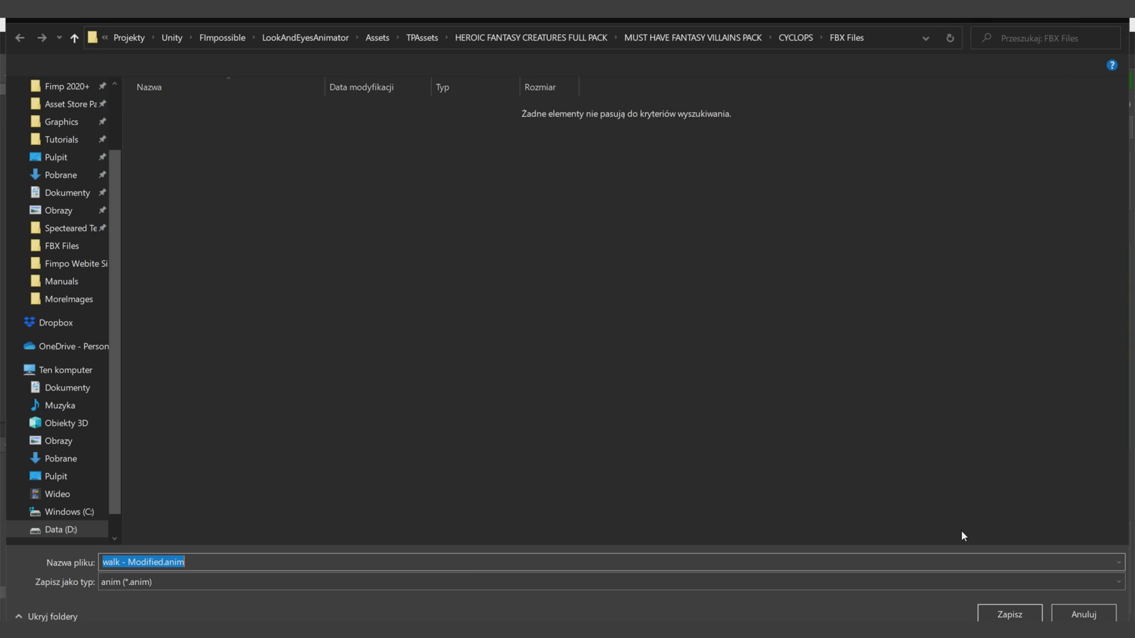
left_click(1010, 614)
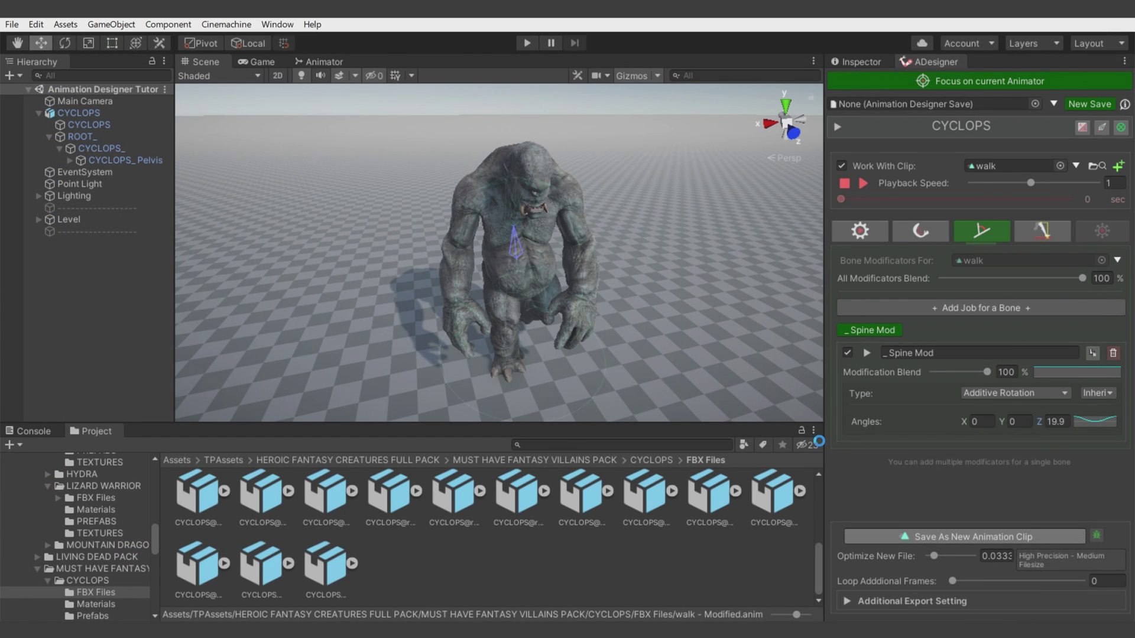
- Preview 'walk - Modified' on the cyclops model in the Inspector, then return to Animation Designer
left_click(870, 61)
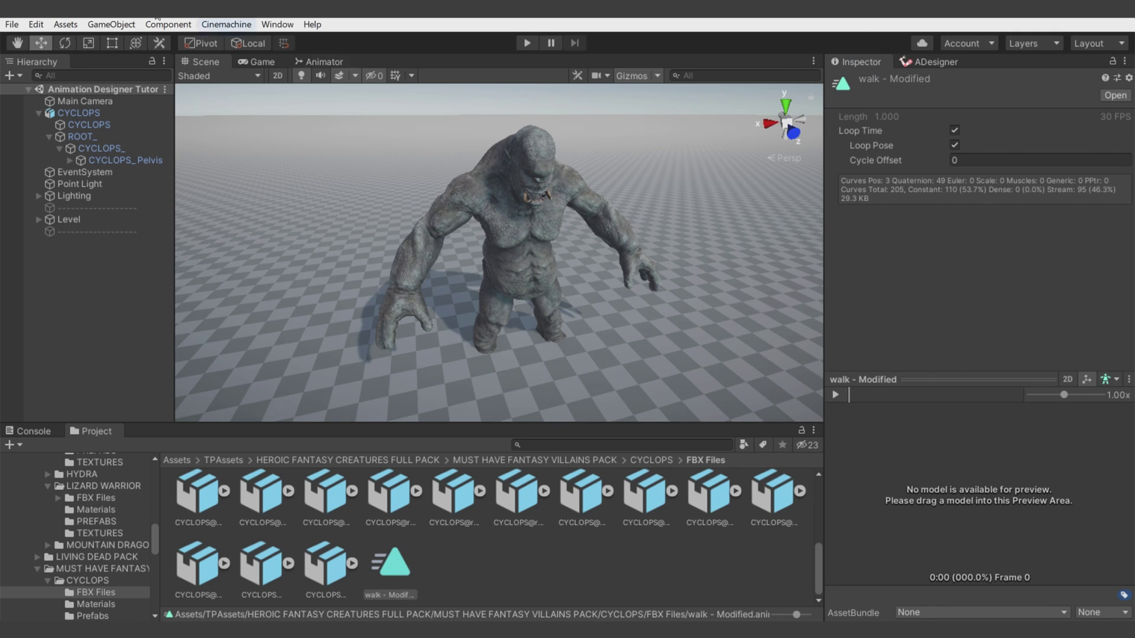
left_click_drag(79, 113, 957, 480)
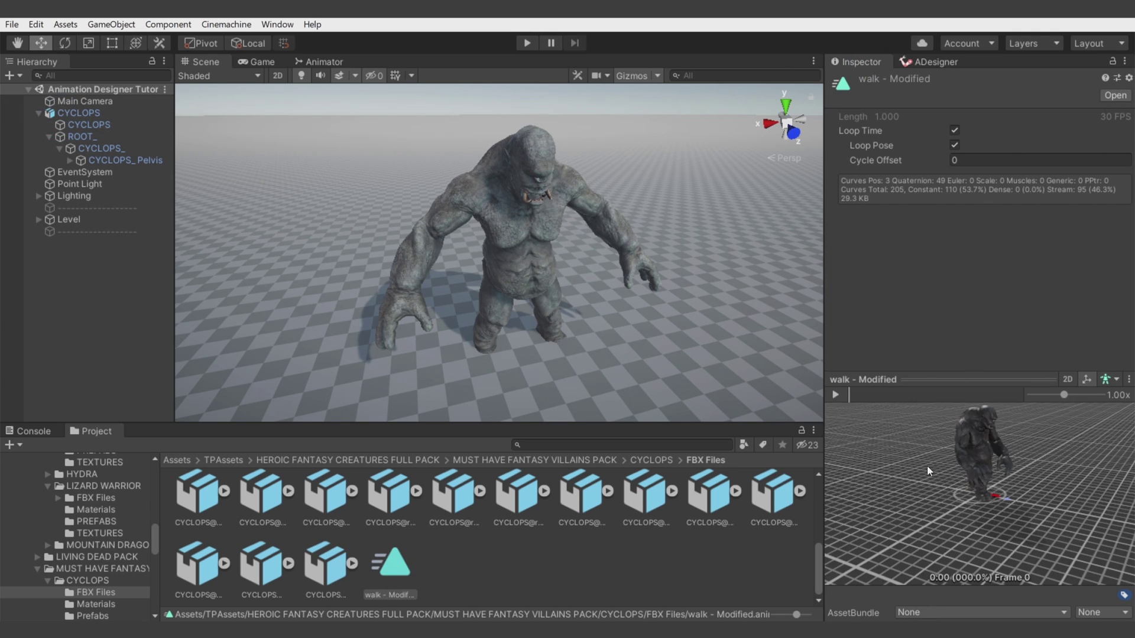
left_click(835, 394)
left_click_drag(1050, 462, 988, 484)
scroll(947, 499, "up", 3)
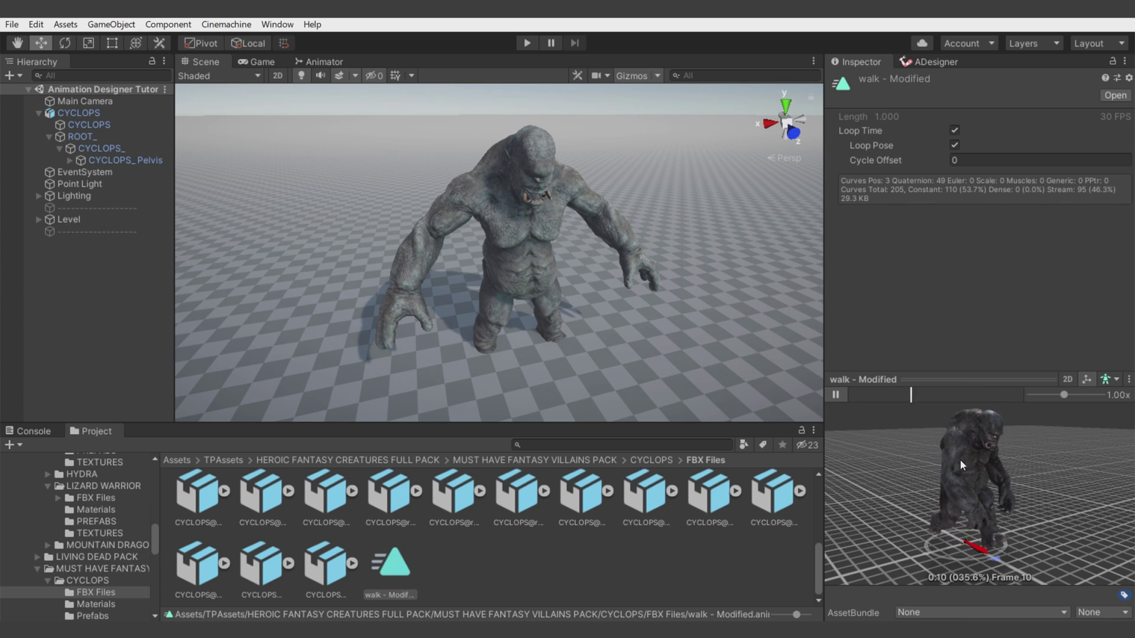
left_click(932, 61)
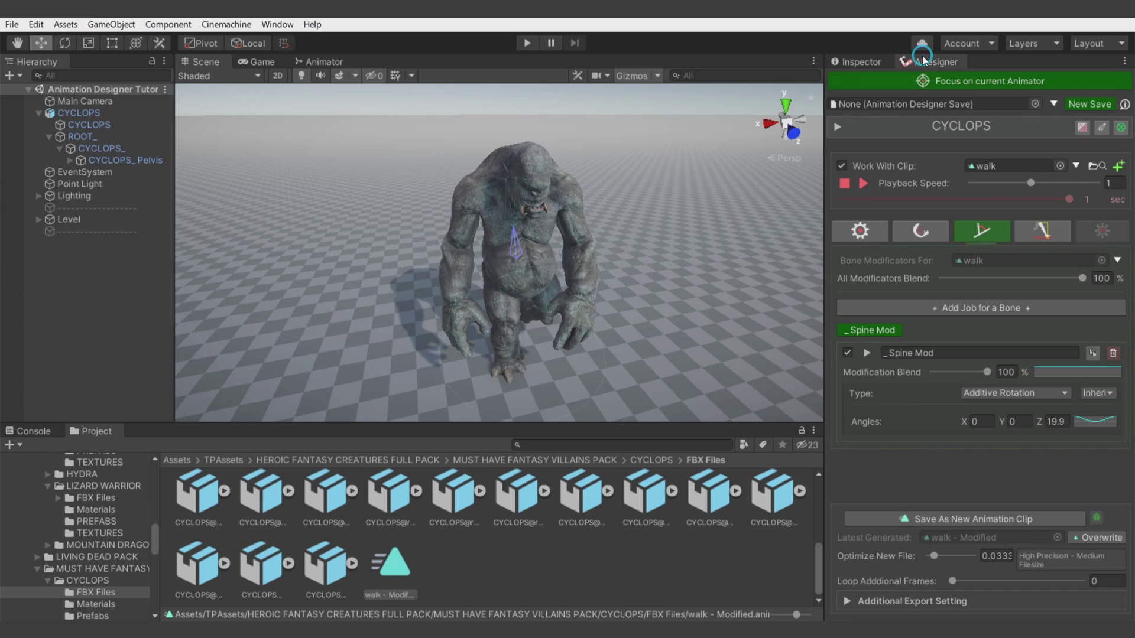
left_click_drag(515, 256, 535, 254, "alt")
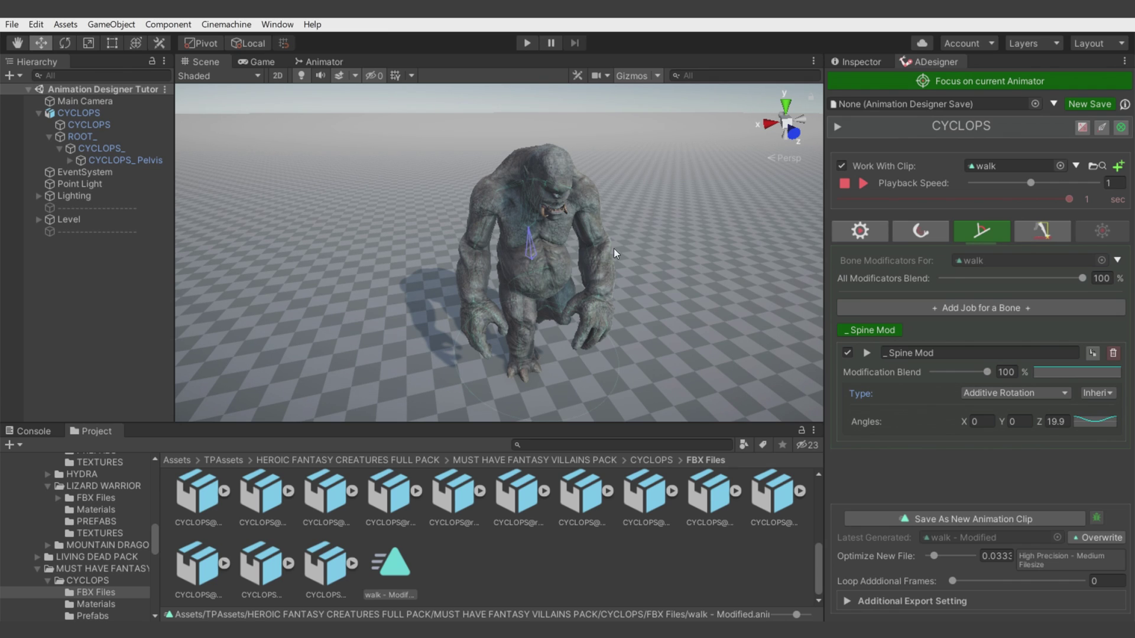
- Untick _Spine Mod and expand the CYCLOPS armature options in the Setup tab
left_click(848, 353)
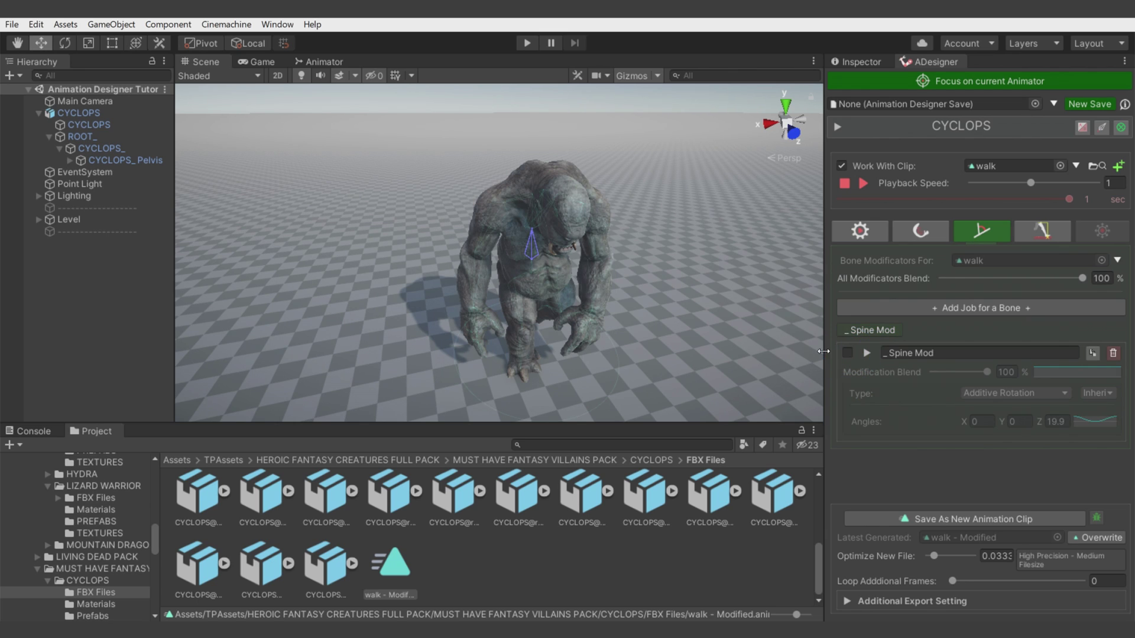
left_click(875, 236)
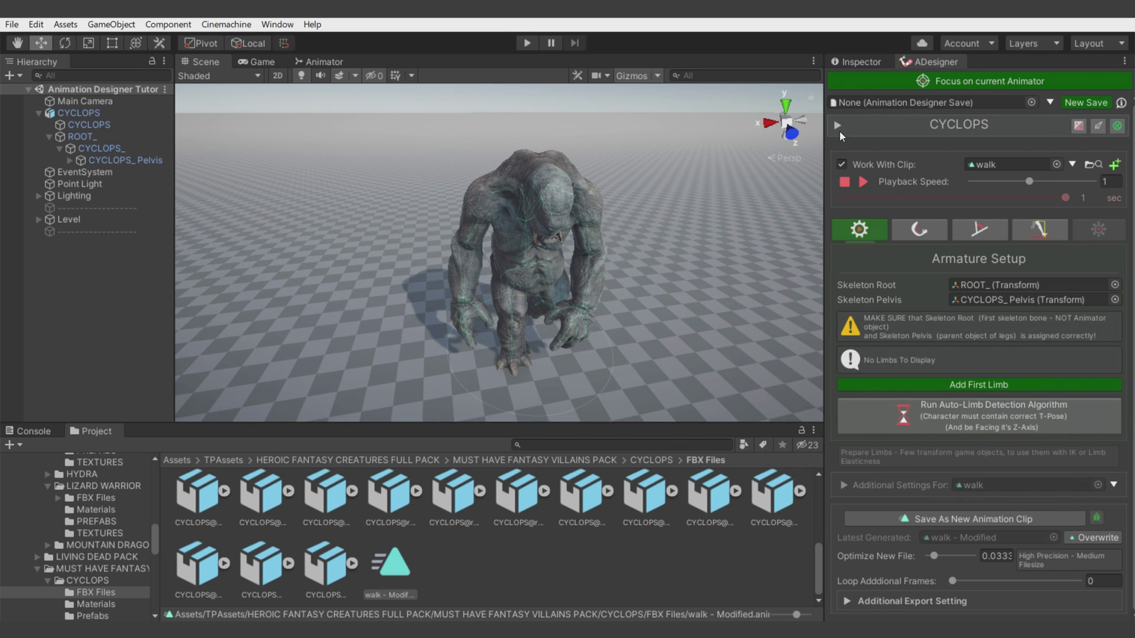
left_click(837, 125)
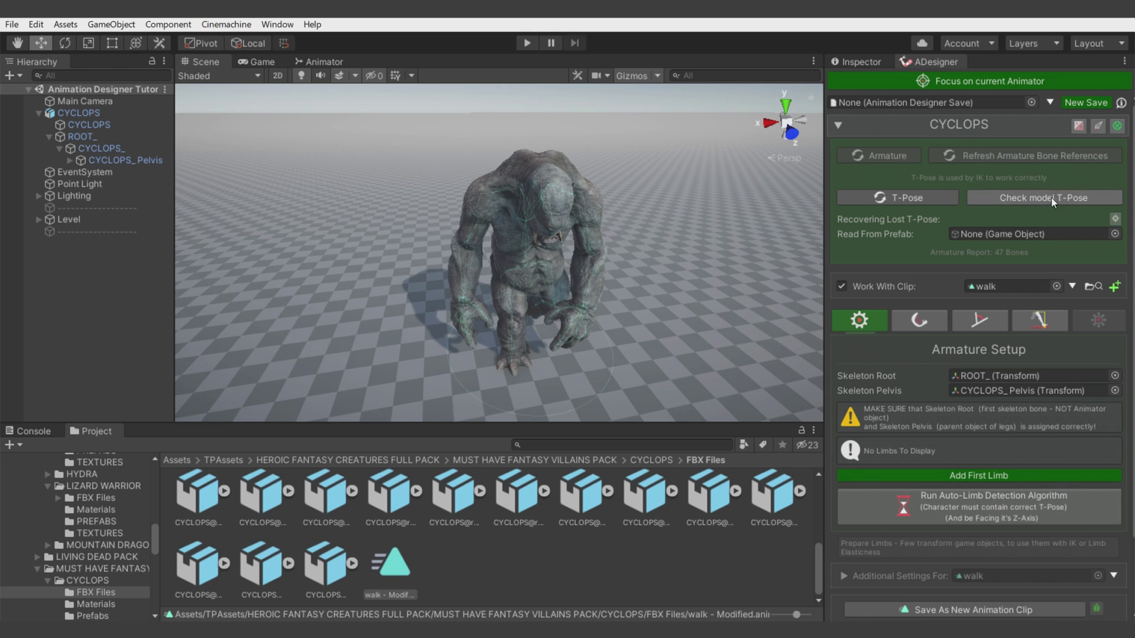
- Check the model T-pose, recover the lost T-pose, and collapse the armature options
left_click(1040, 201)
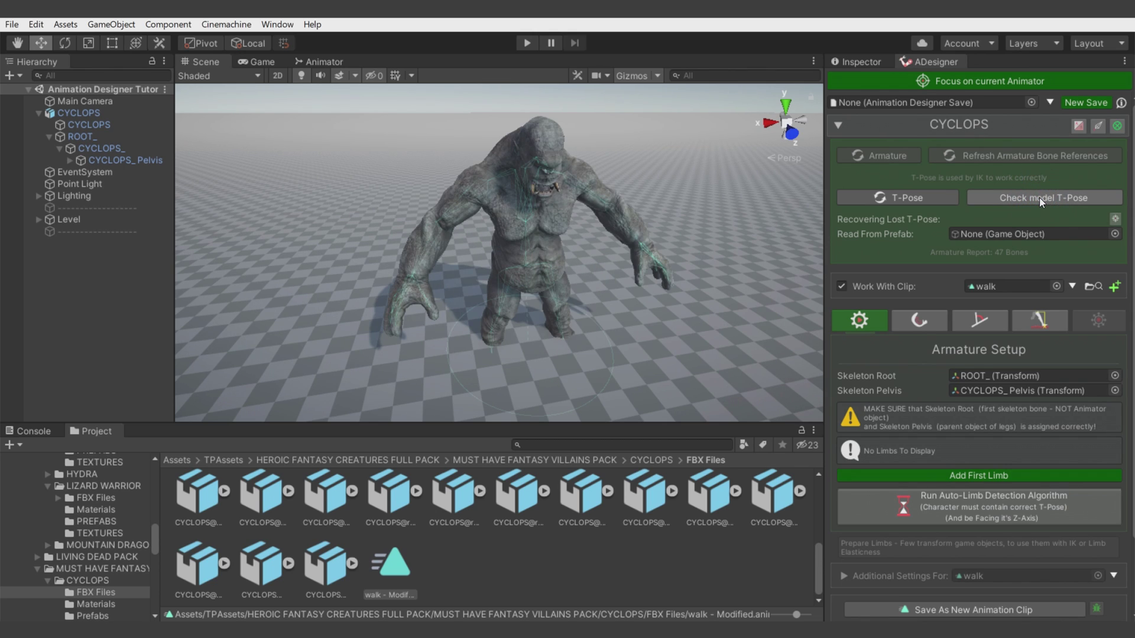
left_click(1114, 218)
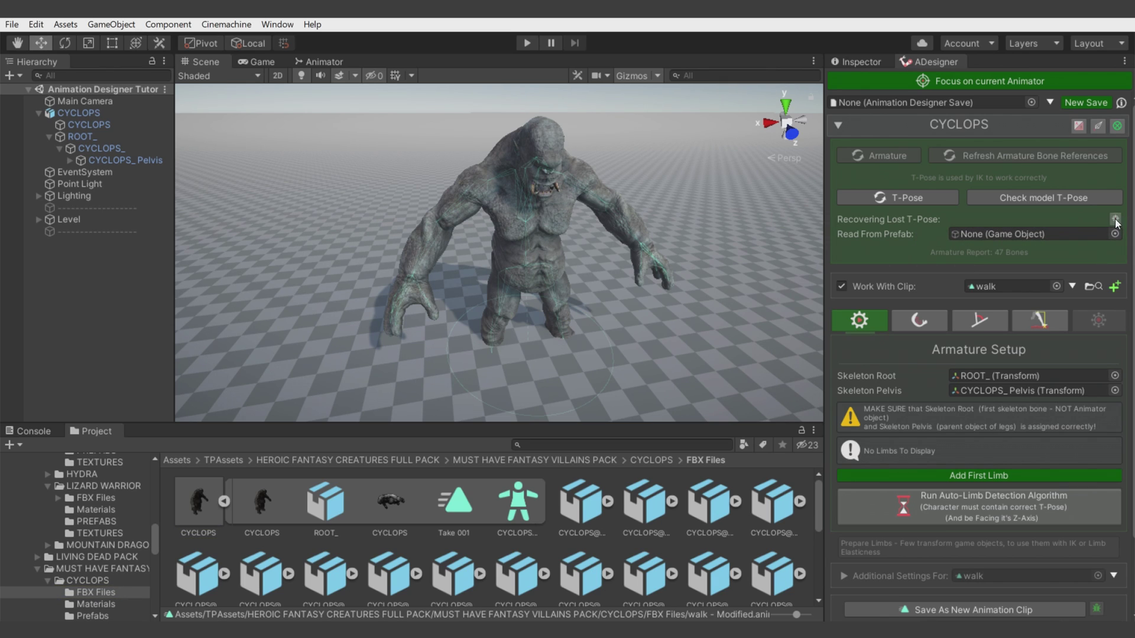
left_click(1116, 222)
left_click(675, 359)
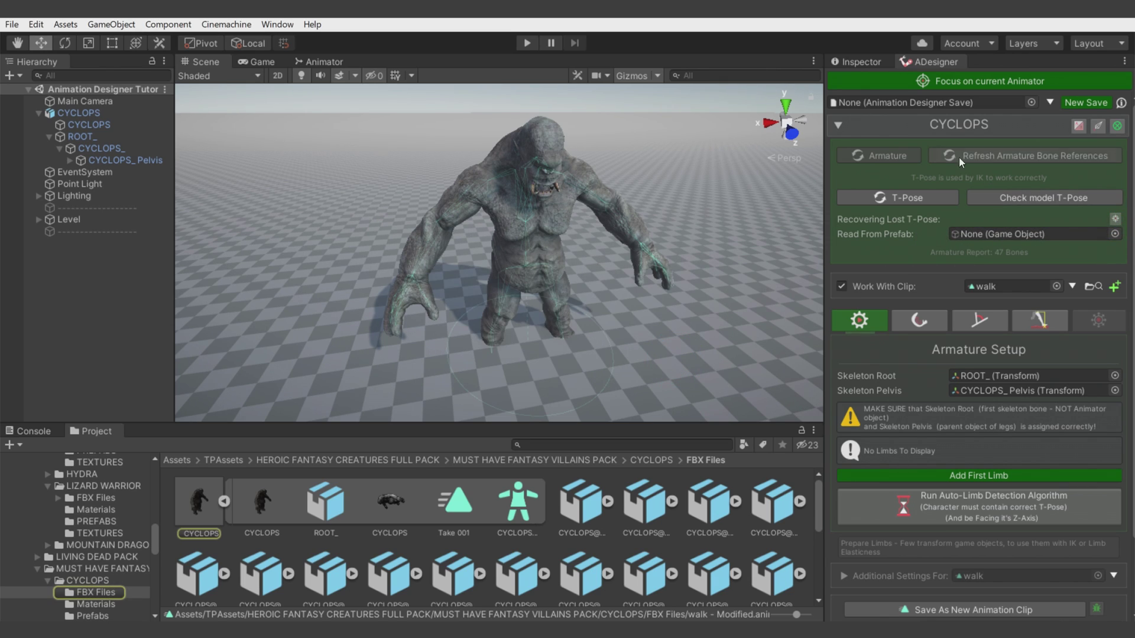
left_click(838, 125)
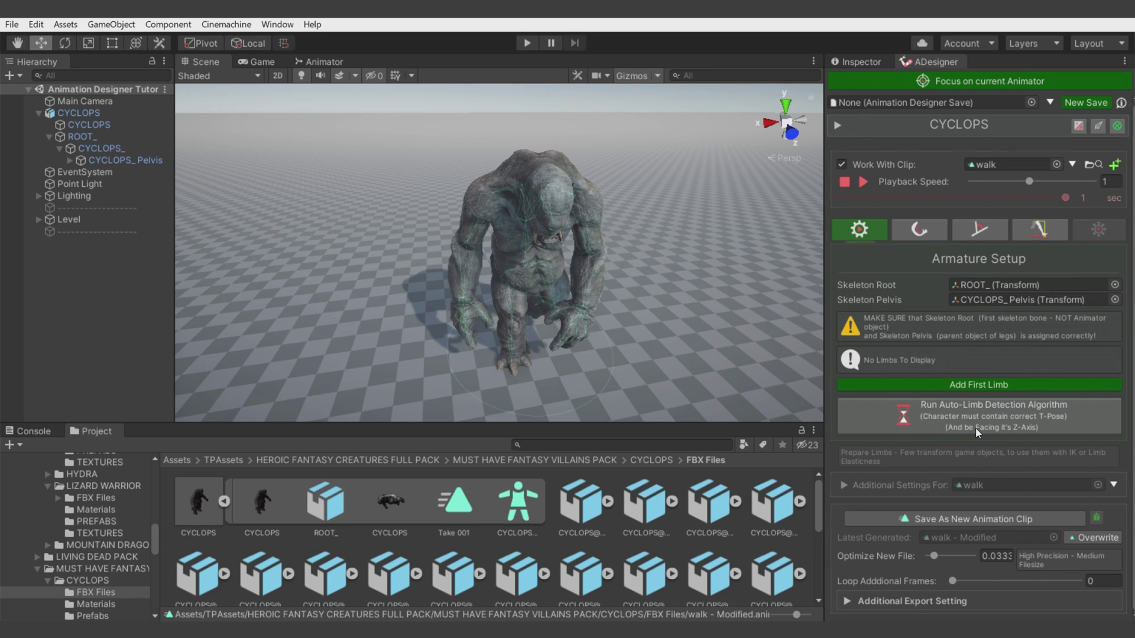
- Auto-detect the Left Arm, Right Arm, Spine, Left Leg and Right Leg limbs and review each
left_click(941, 422)
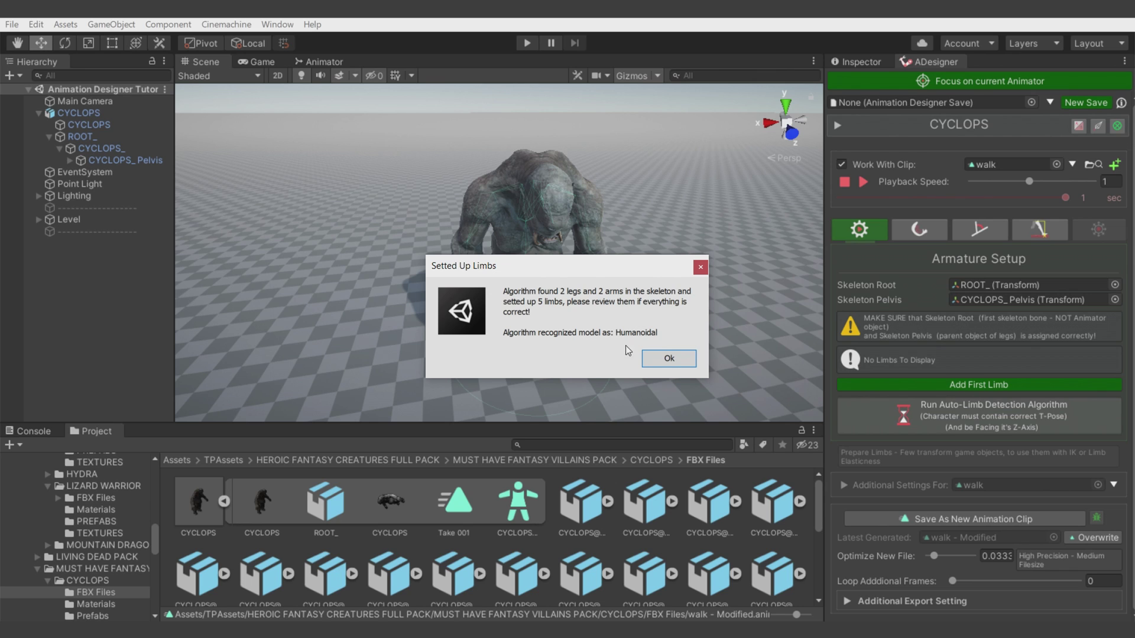
left_click(668, 358)
left_click(862, 396)
left_click(916, 396)
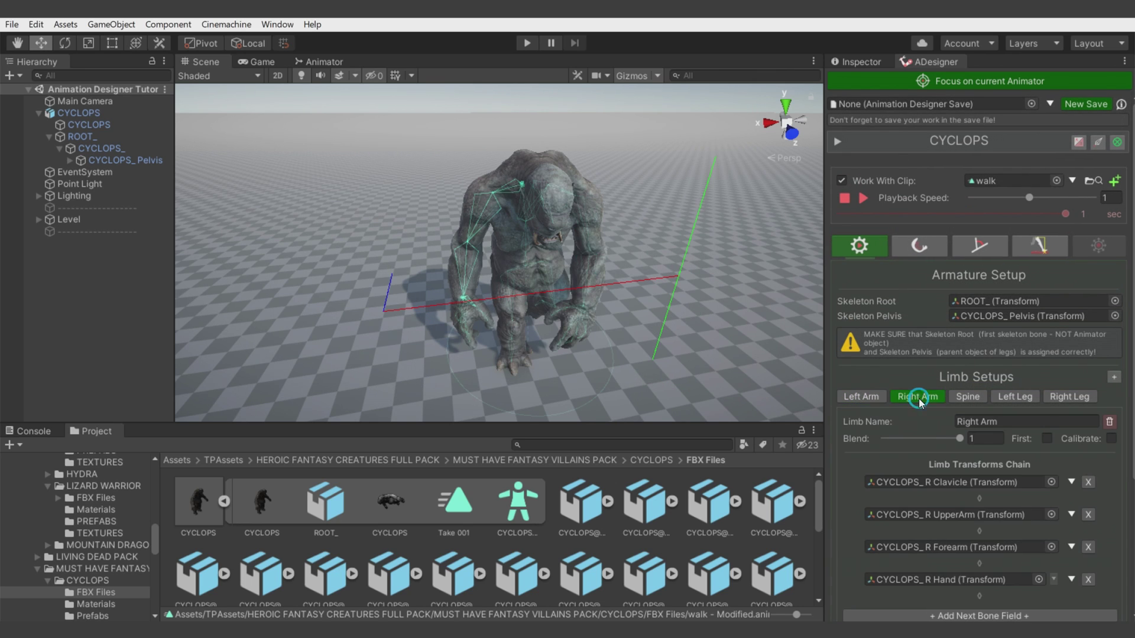
left_click(968, 396)
left_click(1012, 402)
left_click(1066, 397)
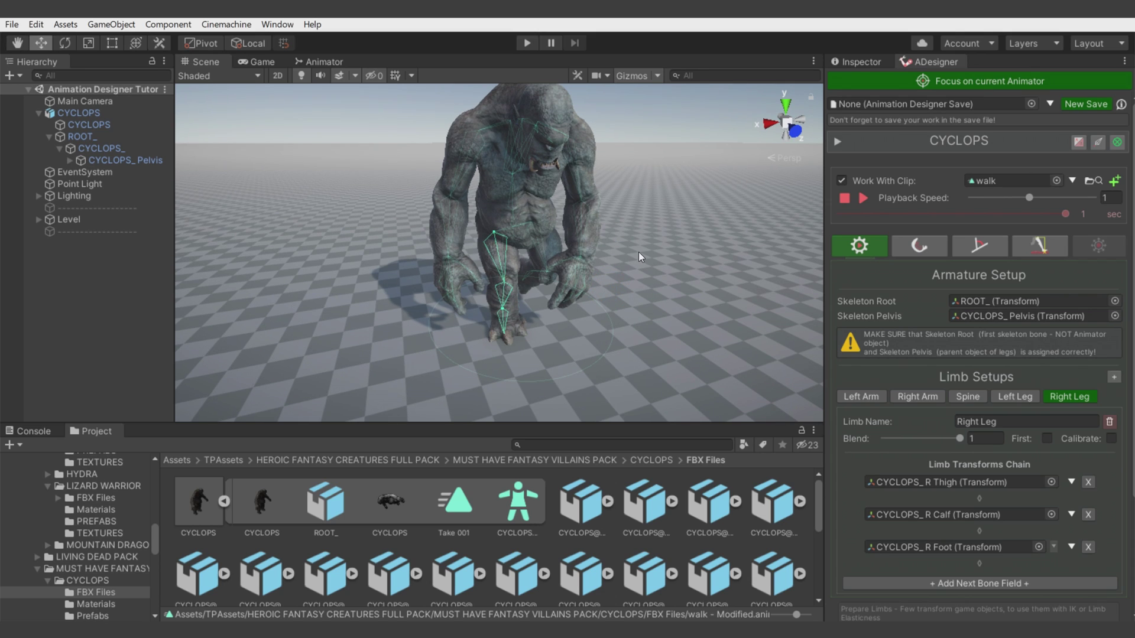
left_click(919, 247)
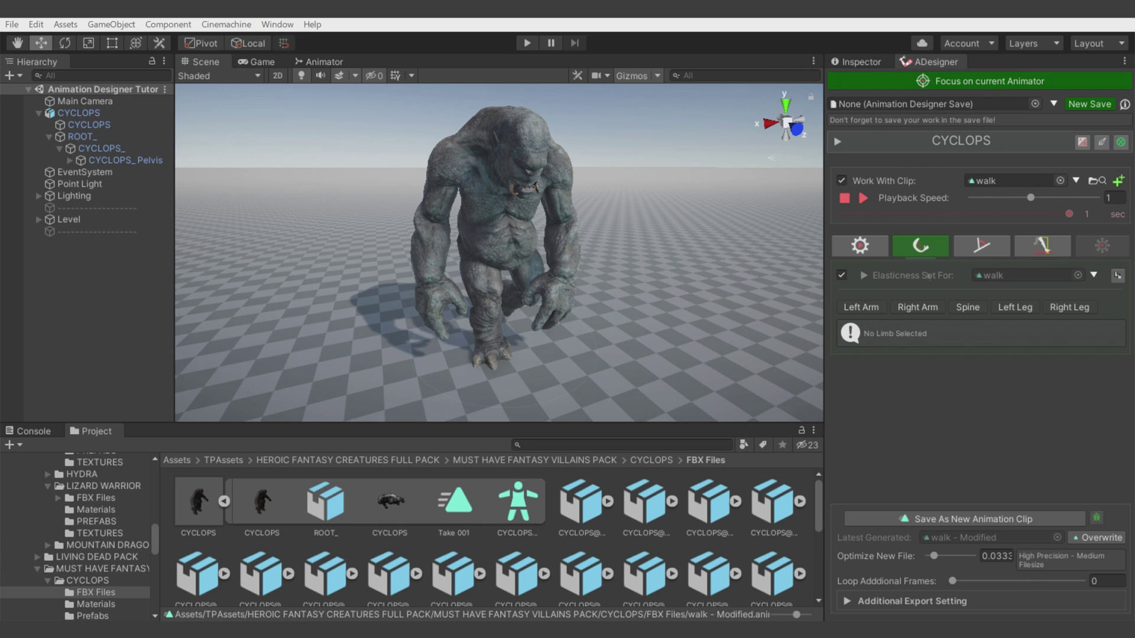
- Enable elasticity on Left Arm, Right Arm and Spine, then toggle effects off and on to compare
left_click(879, 312)
scroll(891, 321, "down", 2)
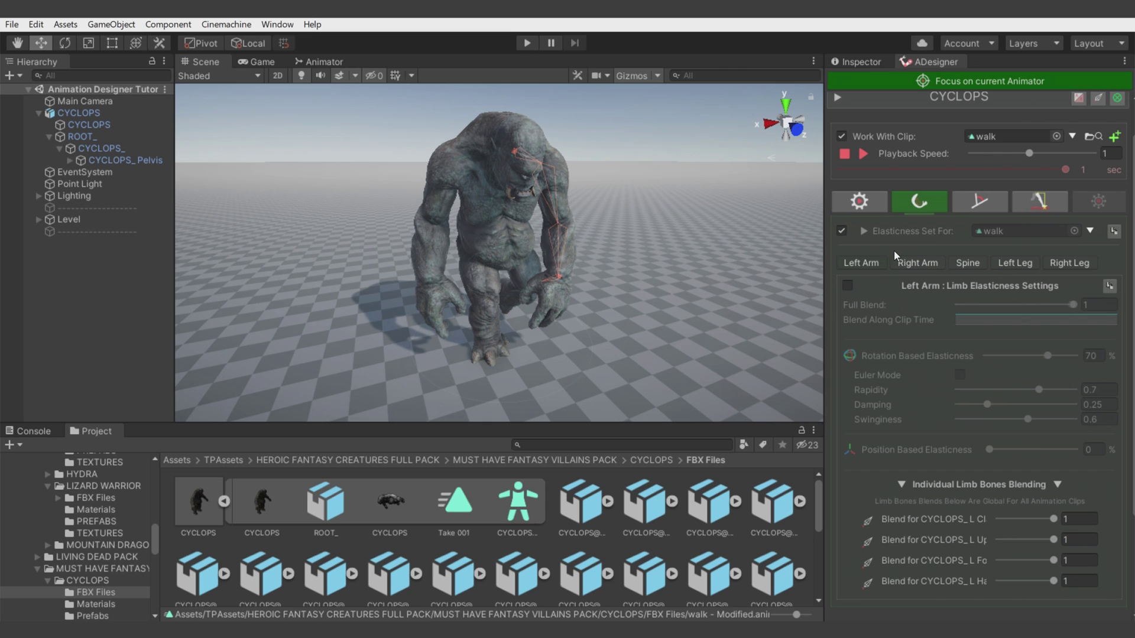
left_click(853, 280)
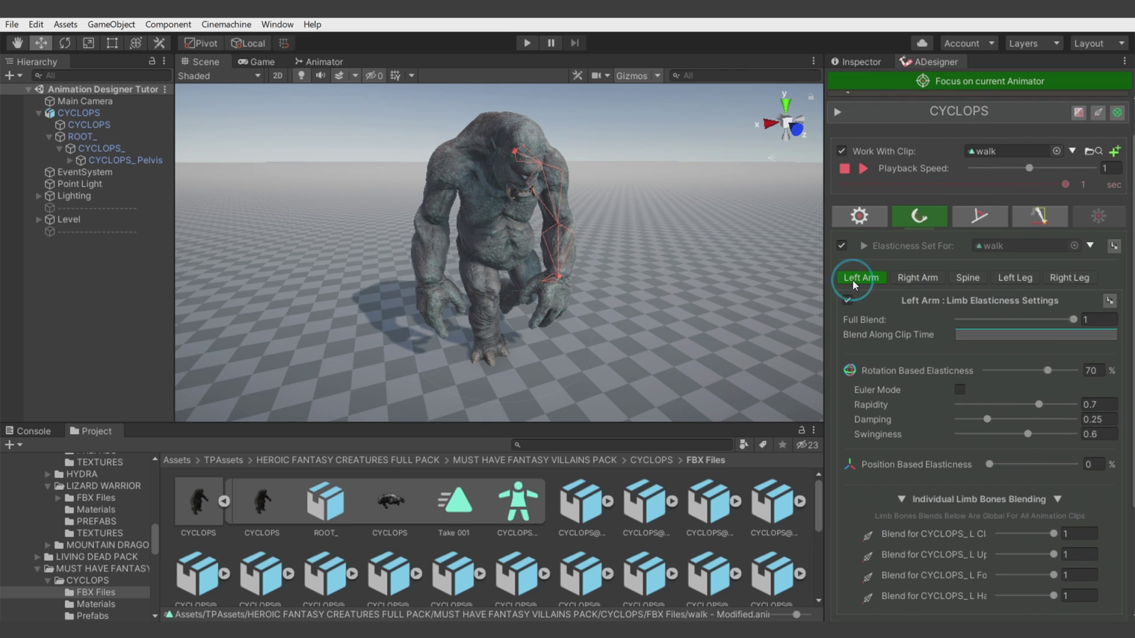
scroll(937, 315, "down", 2)
left_click(908, 234)
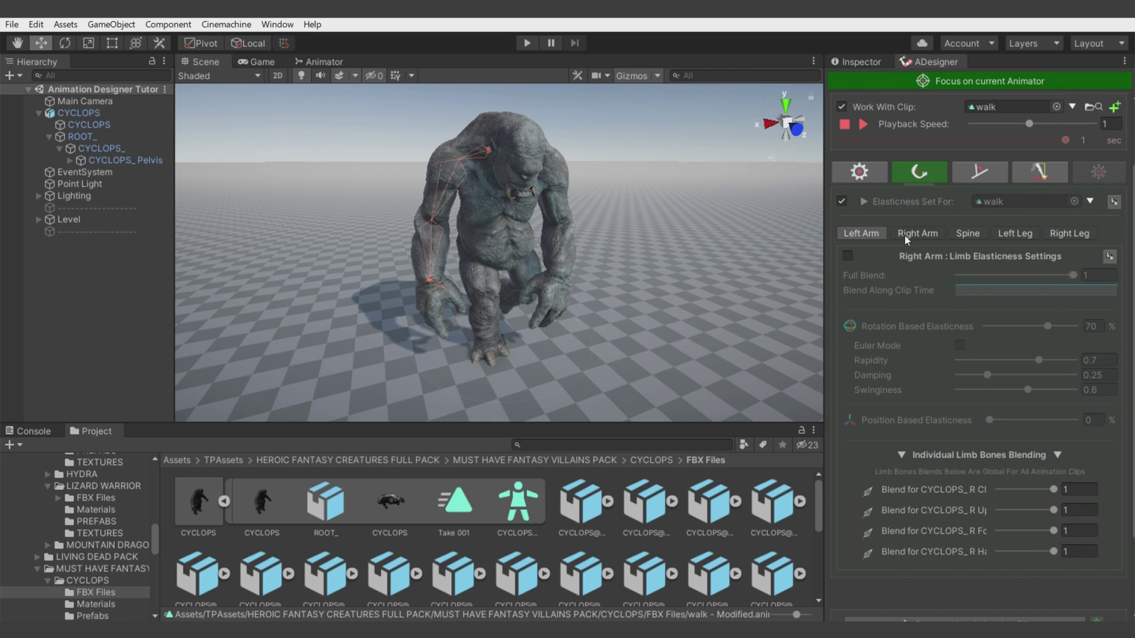
left_click(850, 256)
left_click(864, 124)
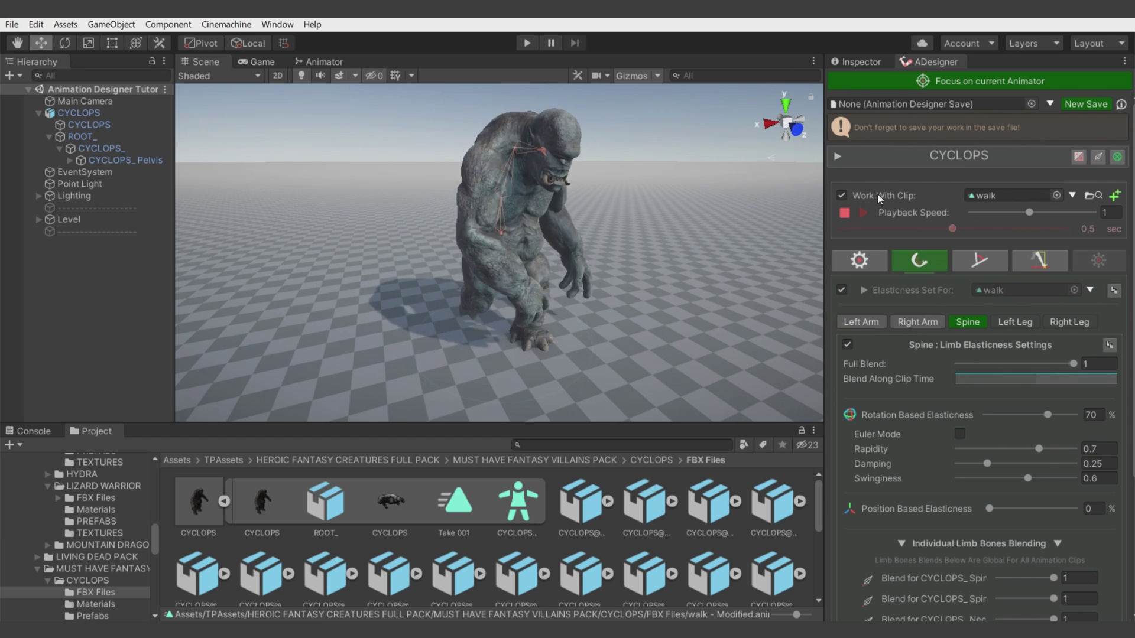
left_click(842, 195)
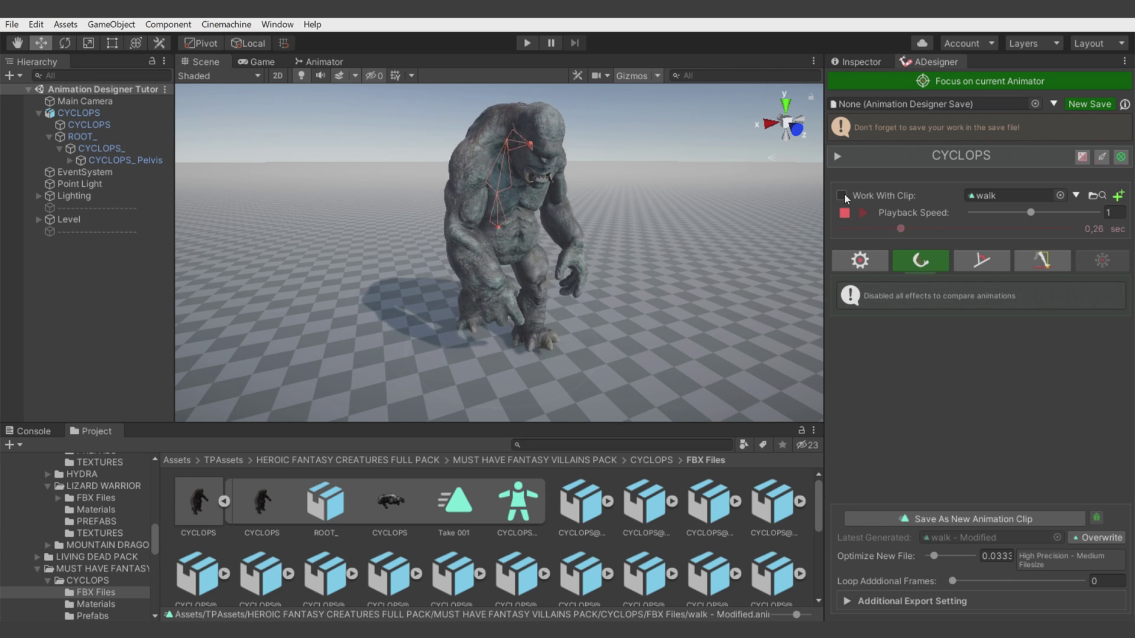
left_click(843, 195)
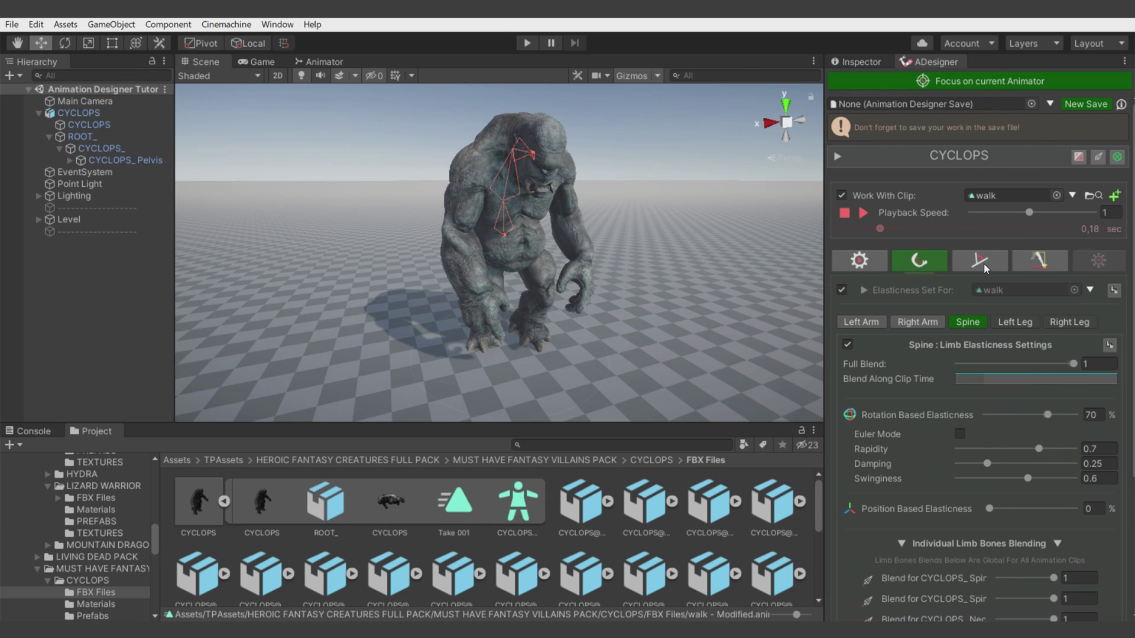
- Set the Spine Mod blending order to Affect IK and switch the modifier off
left_click(983, 261)
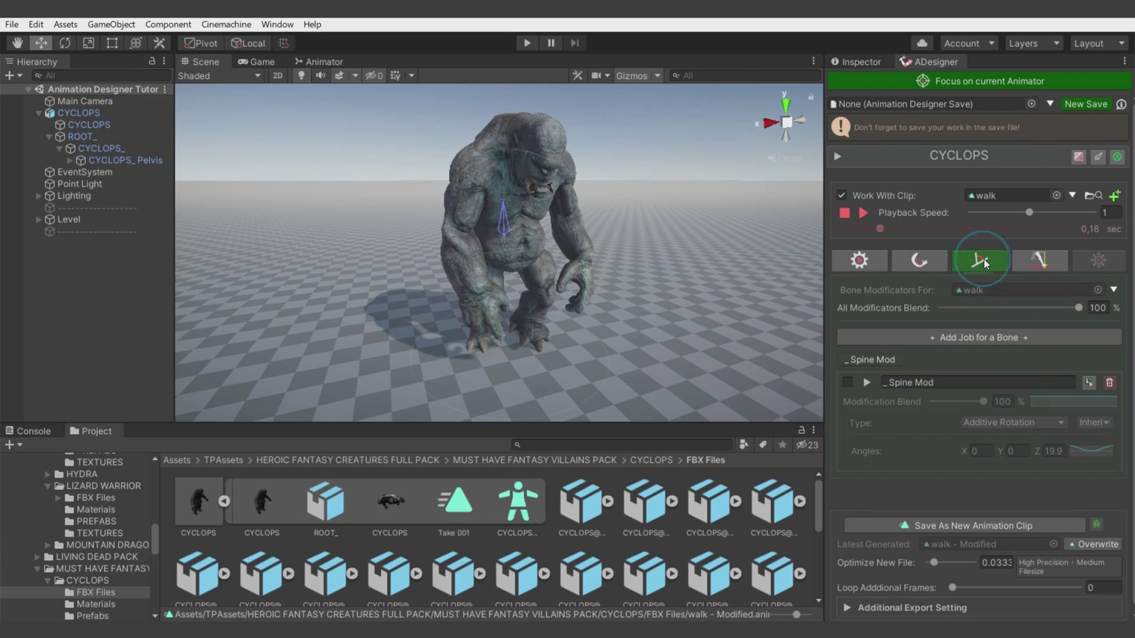
left_click(847, 383)
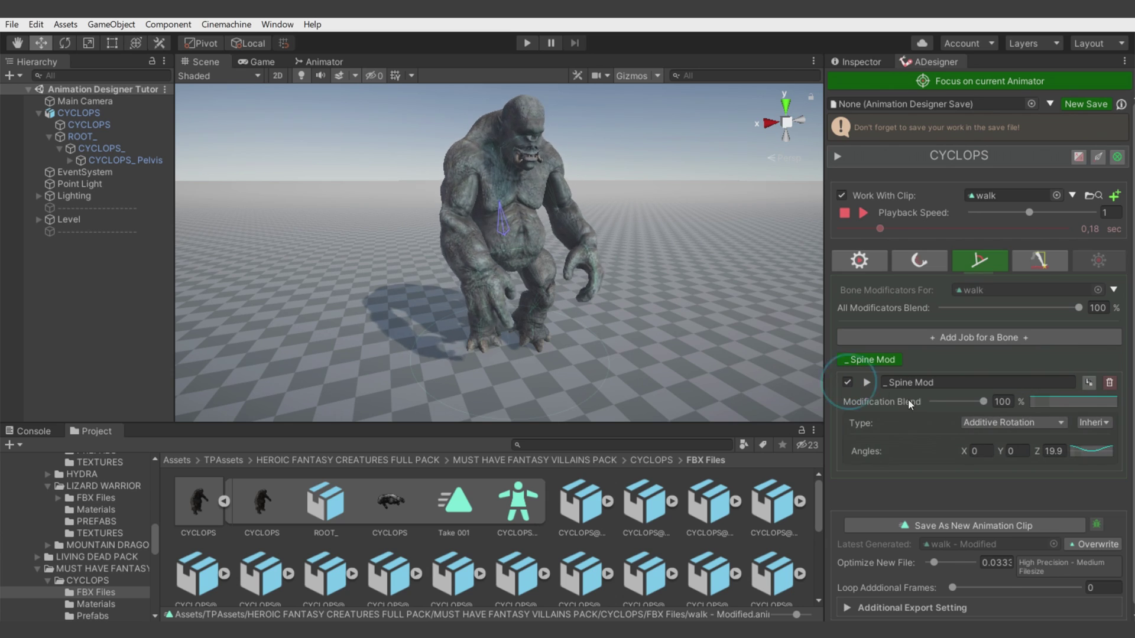
left_click(1094, 423)
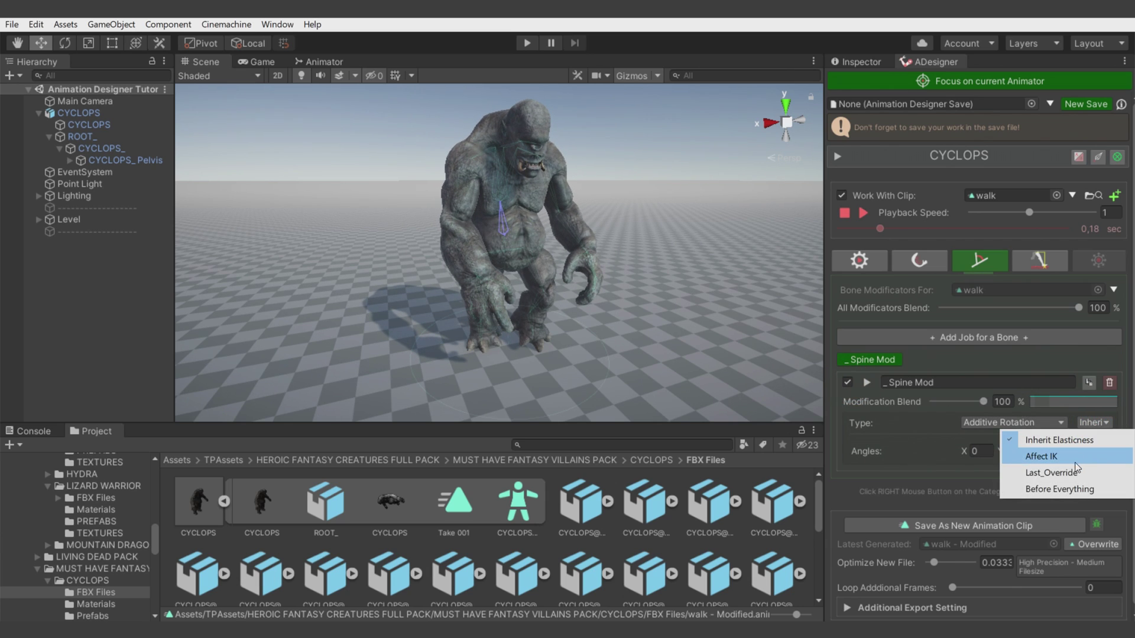
left_click(1042, 457)
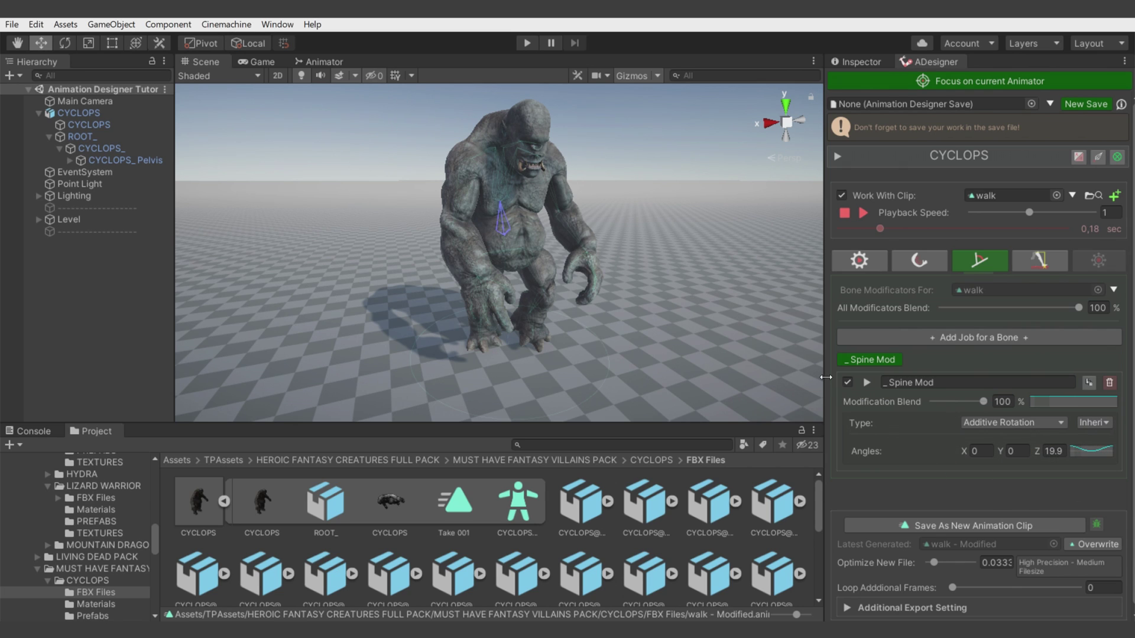
left_click(848, 382)
- Review the Left Arm, Right Arm and Spine elasticity settings
left_click(934, 263)
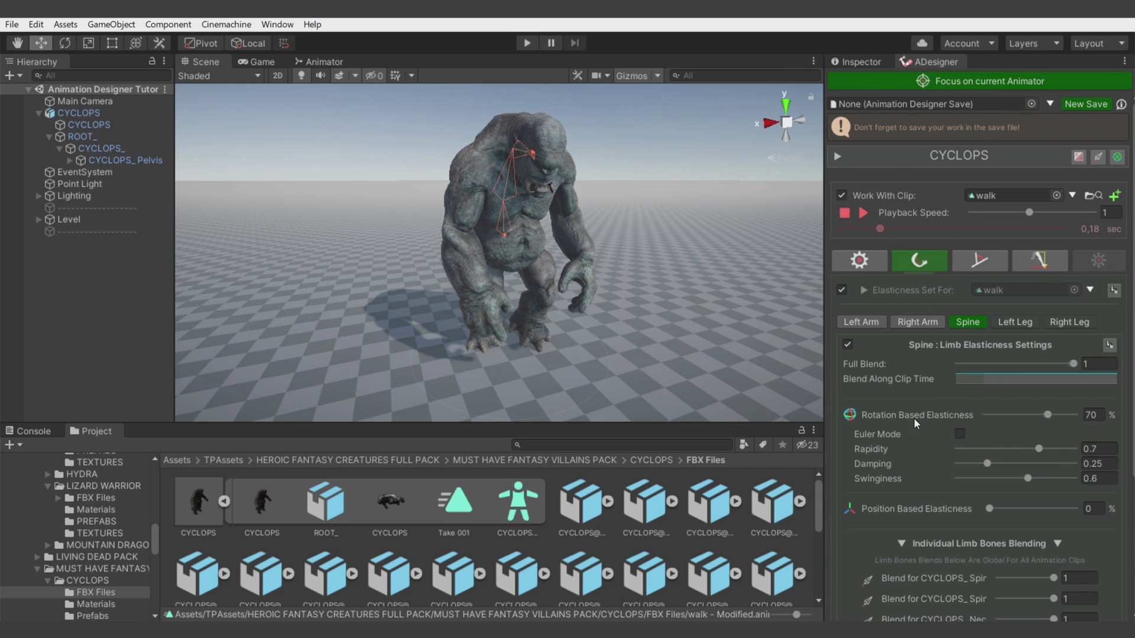
scroll(931, 410, "down", 2)
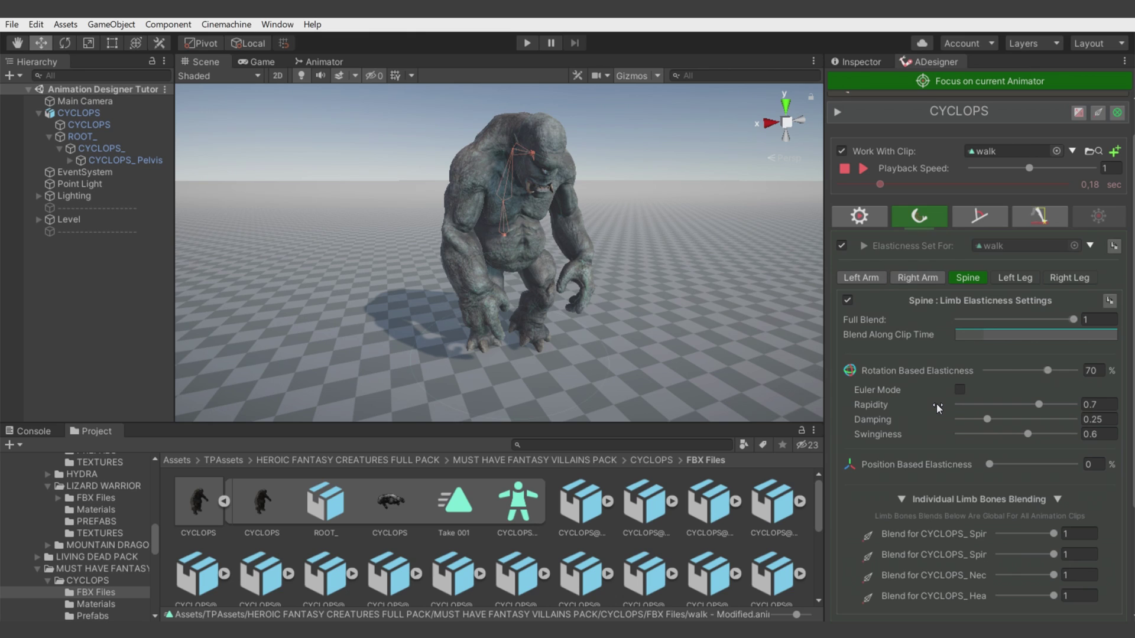
scroll(936, 401, "down", 2)
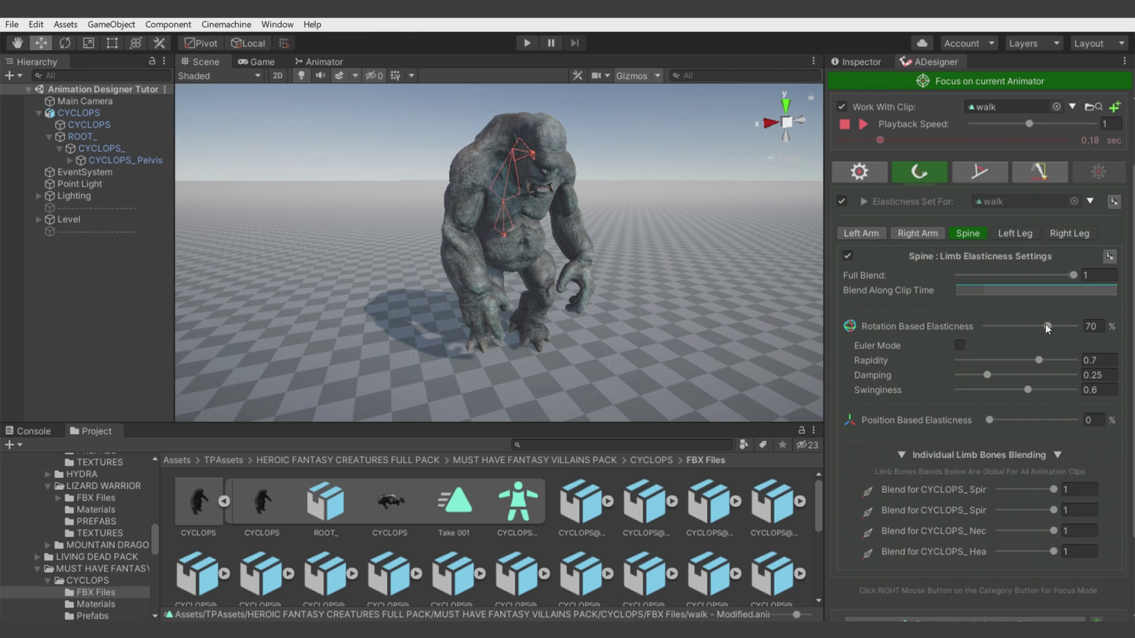
left_click(917, 232)
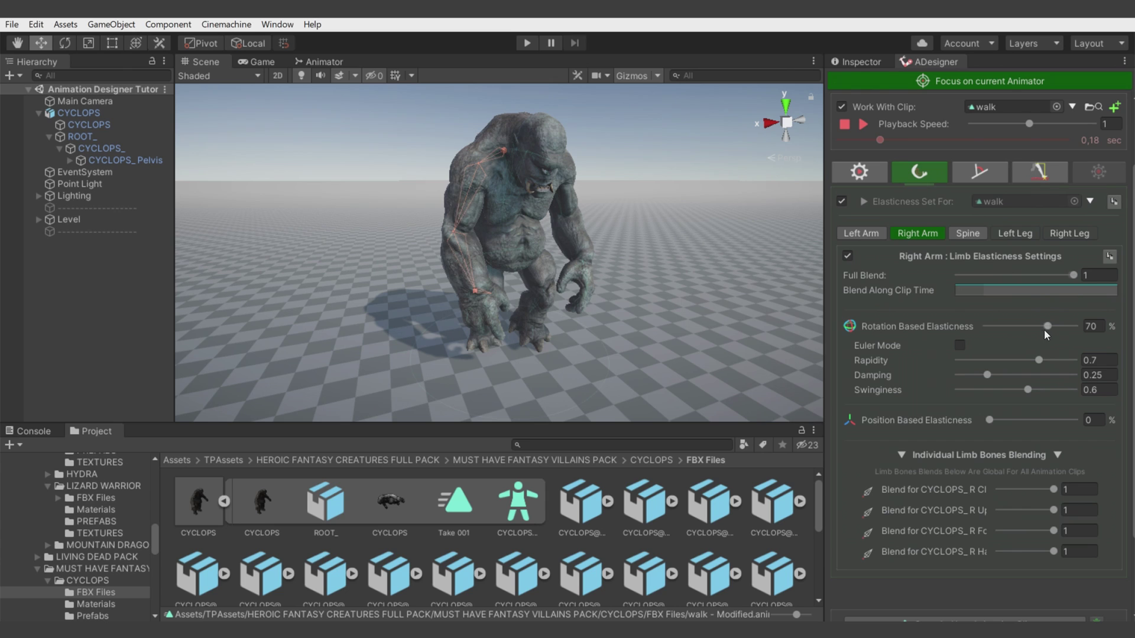
left_click(861, 233)
left_click(917, 233)
left_click(967, 233)
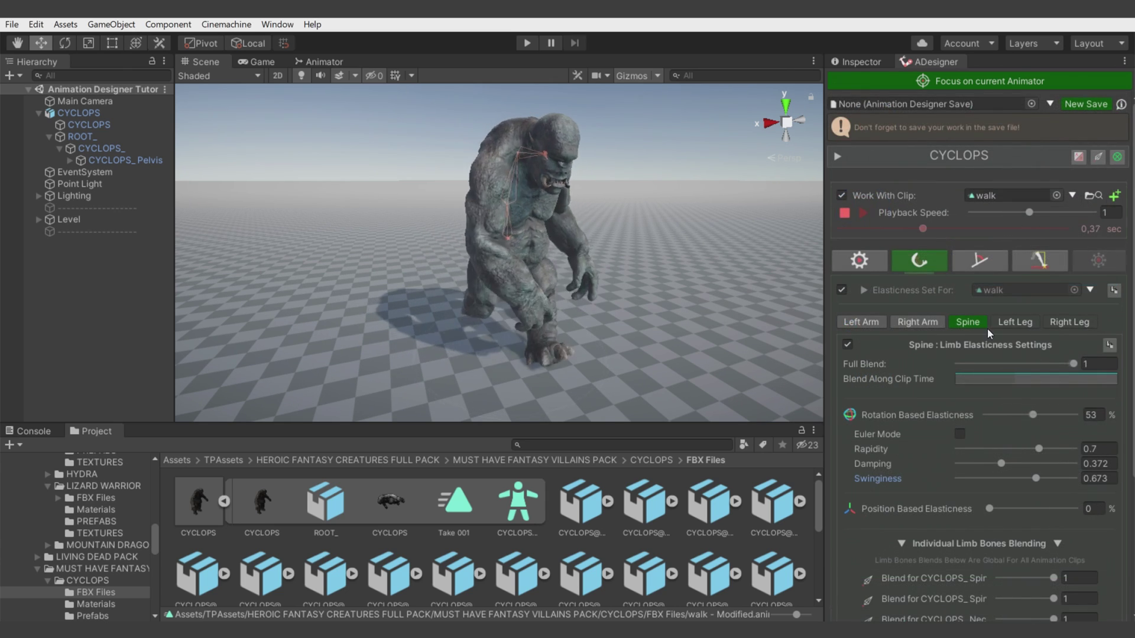
- Add a mid-clip dip to the Spine blend-along-clip curve and lower Full Blend to 0.814
left_click(1026, 378)
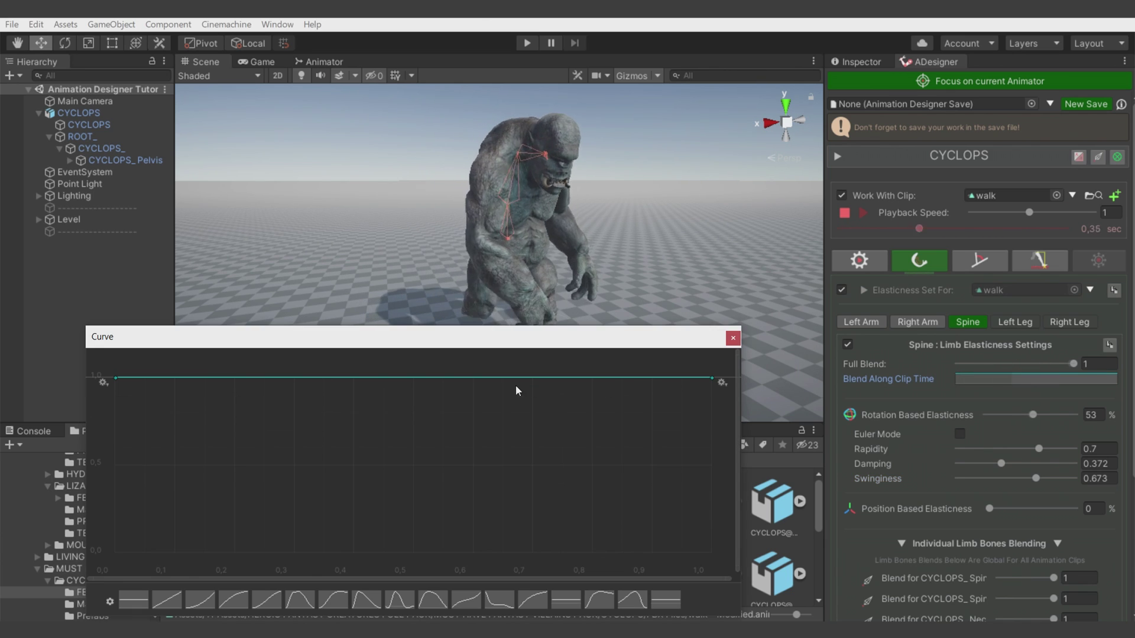
double_click(455, 377)
left_click_drag(455, 382, 379, 474)
left_click(732, 338)
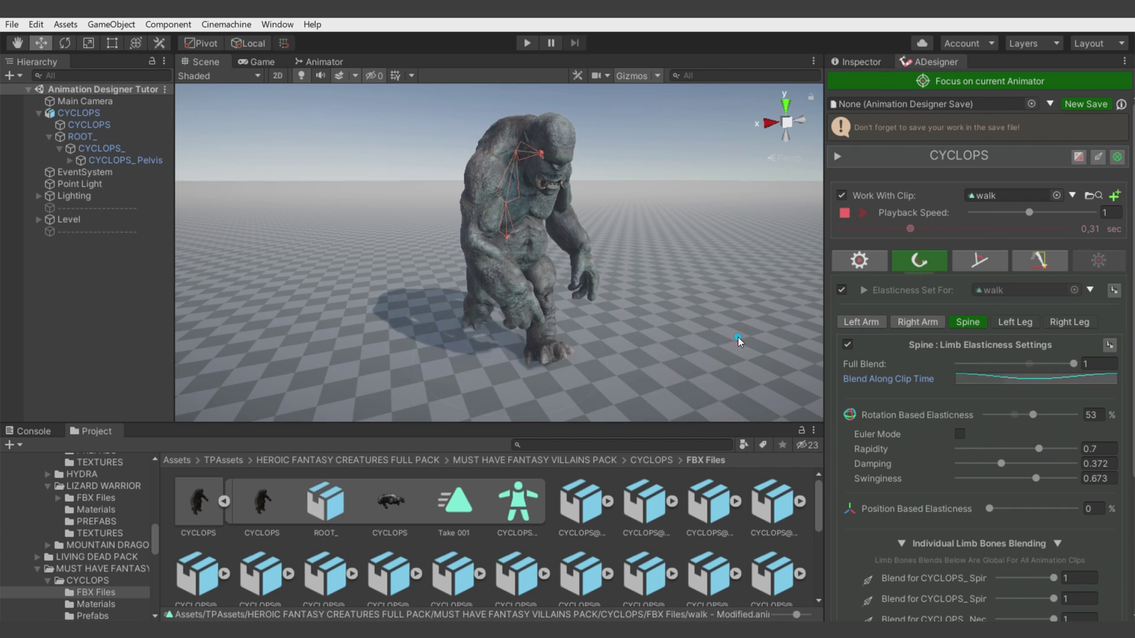
left_click_drag(1074, 364, 1056, 363)
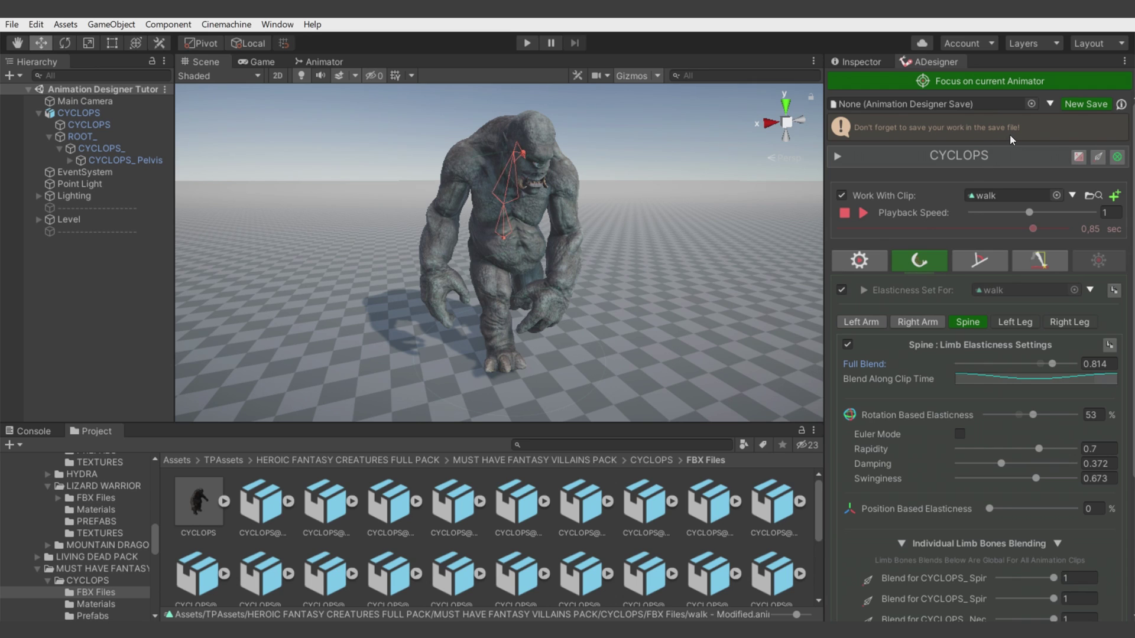
- Create the new AnimDesigner_CYCLOPS12 save file and refresh bone references to resume designing
left_click(1082, 104)
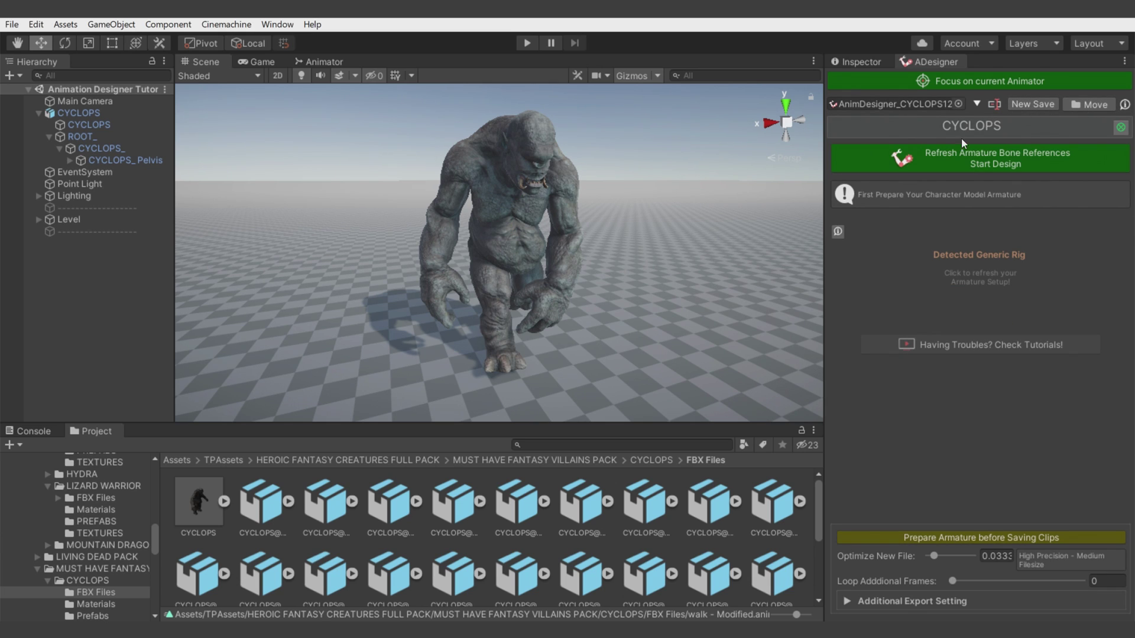
left_click(944, 160)
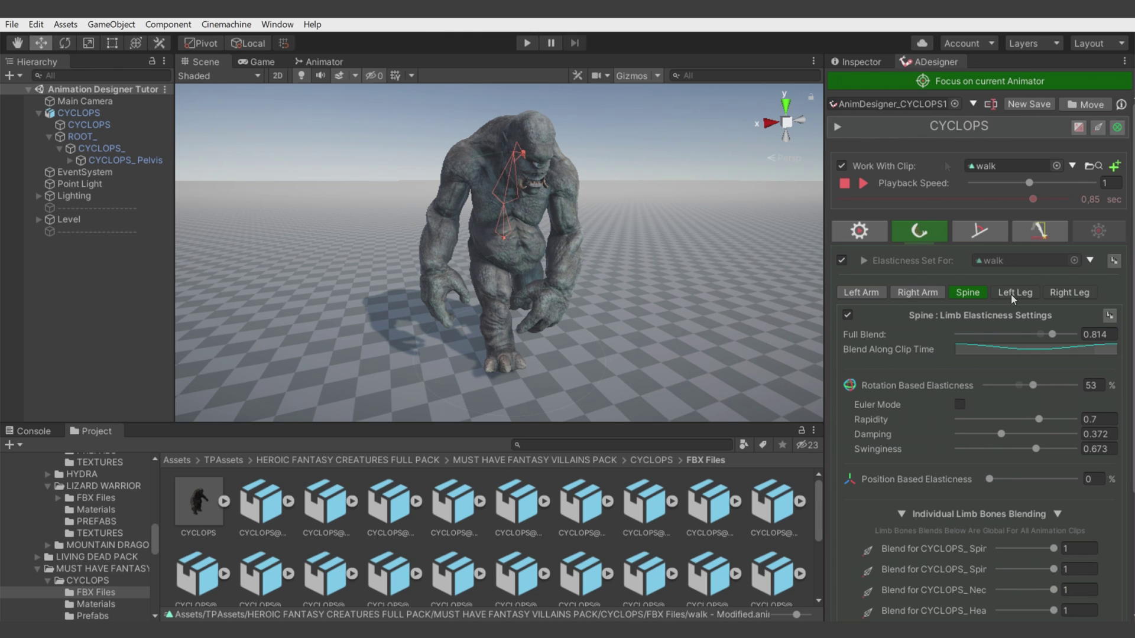
- Enable Right Arm IK on the Cyclops with the walk preview playing
left_click(1040, 231)
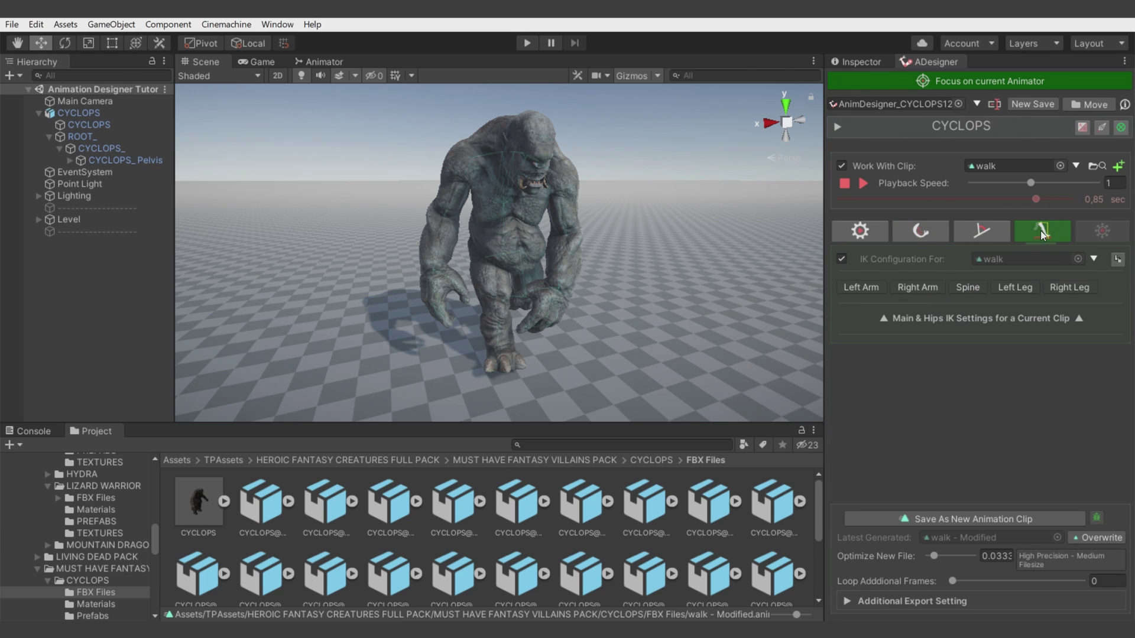
left_click_drag(621, 277, 636, 290, "alt")
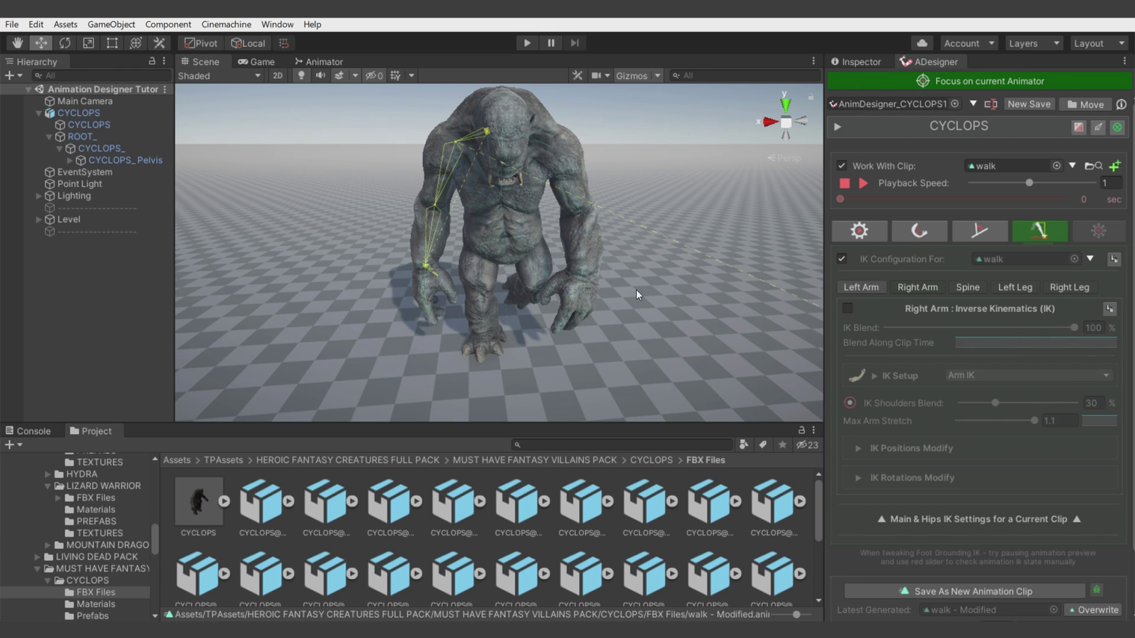
left_click_drag(627, 247, 668, 230, "alt")
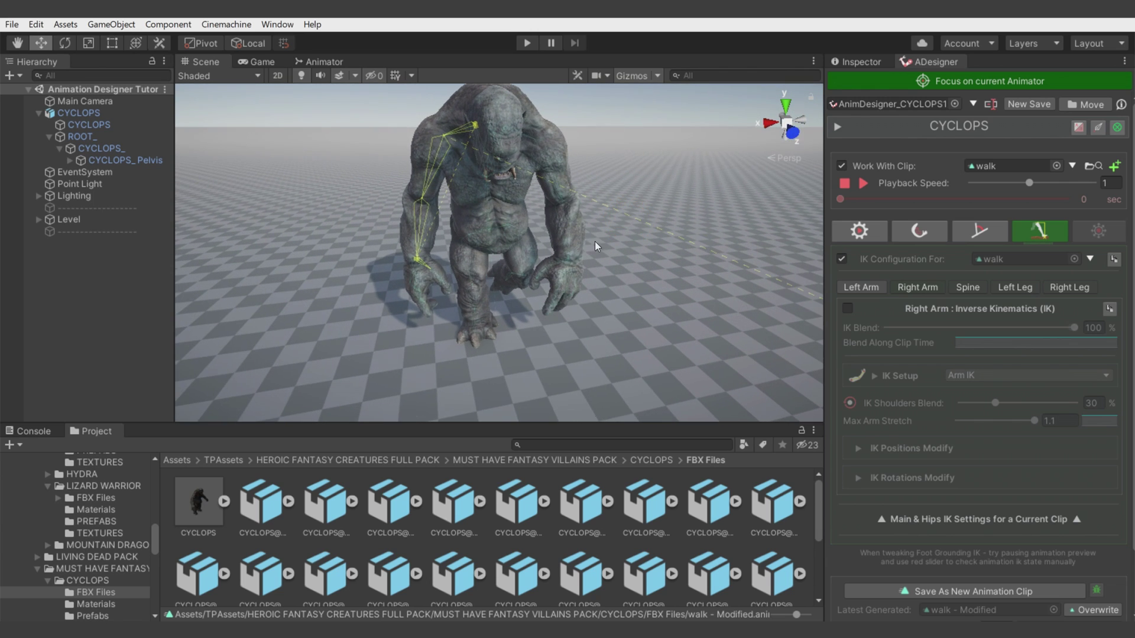
left_click(862, 183)
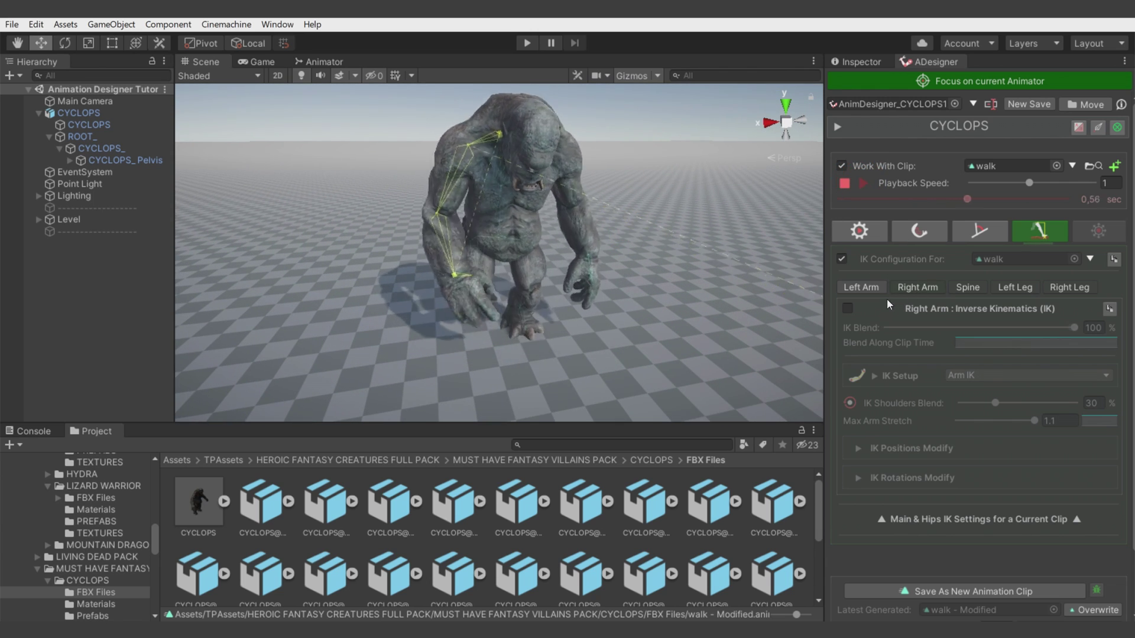
left_click(847, 308)
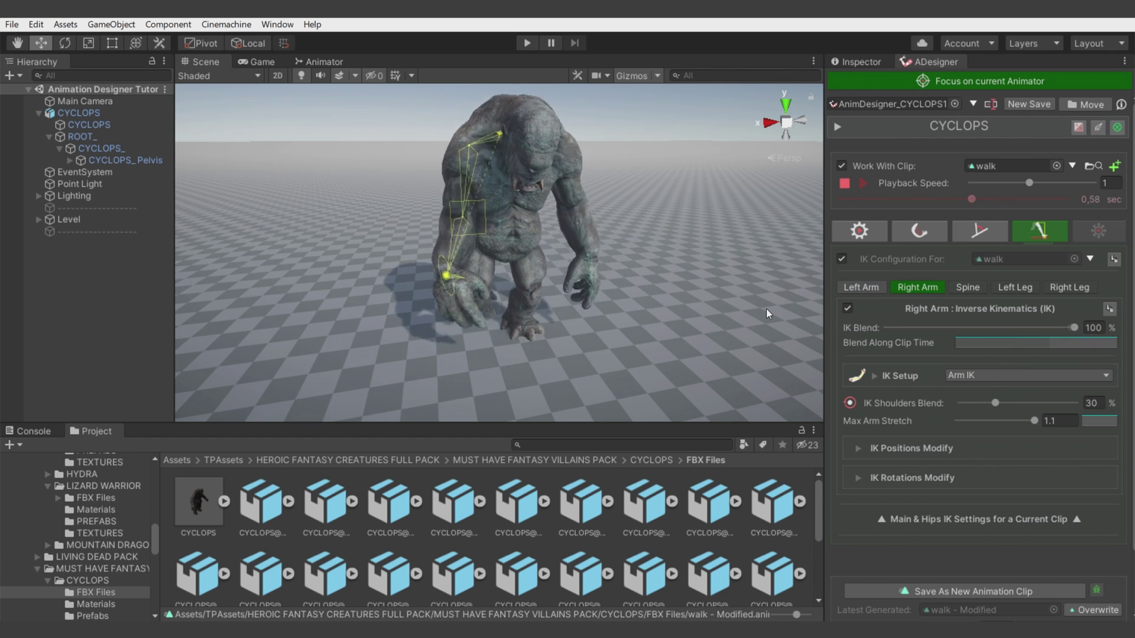
- Push the right elbow hint back along Z, zero shoulders blend, and offset the hand along X
scroll(914, 356, "down", 2)
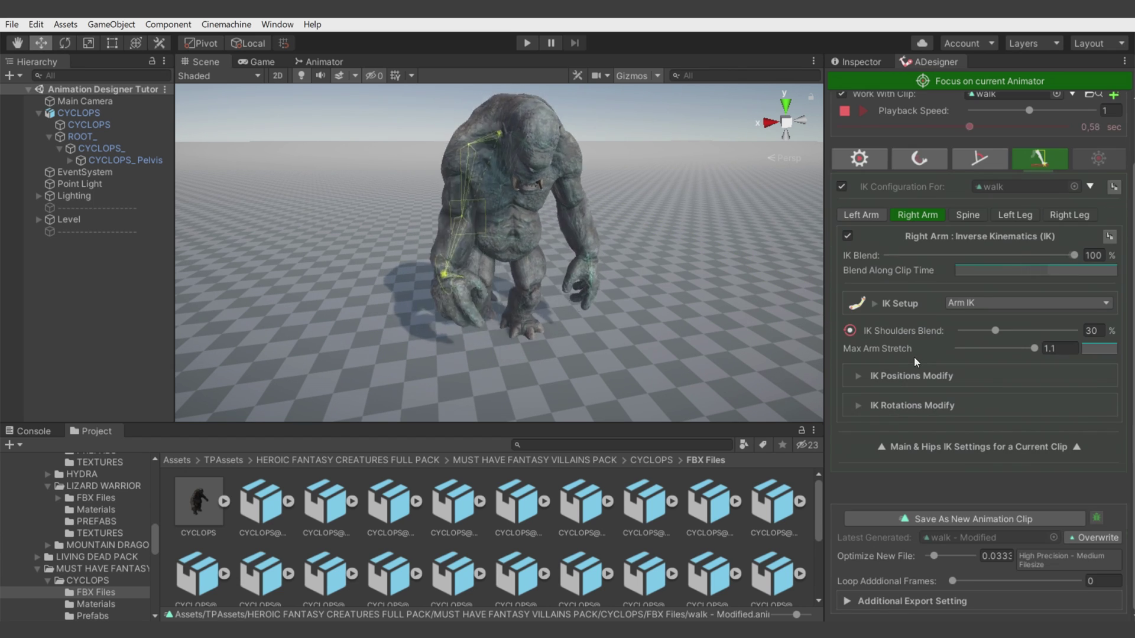
left_click(914, 375)
scroll(944, 371, "down", 2)
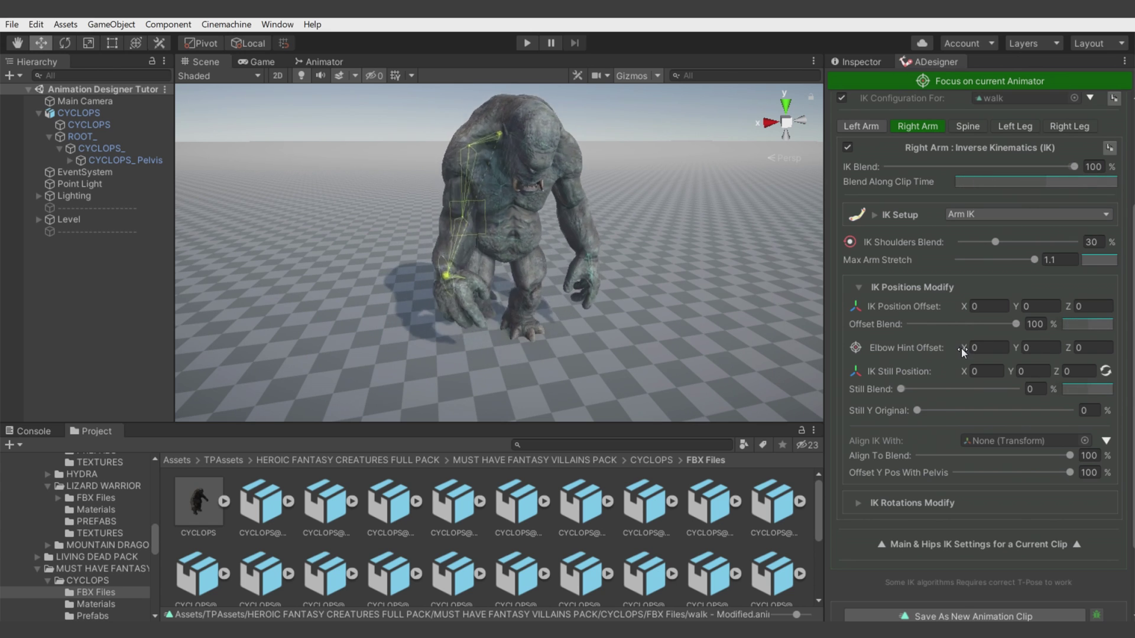
left_click_drag(1067, 347, 981, 348)
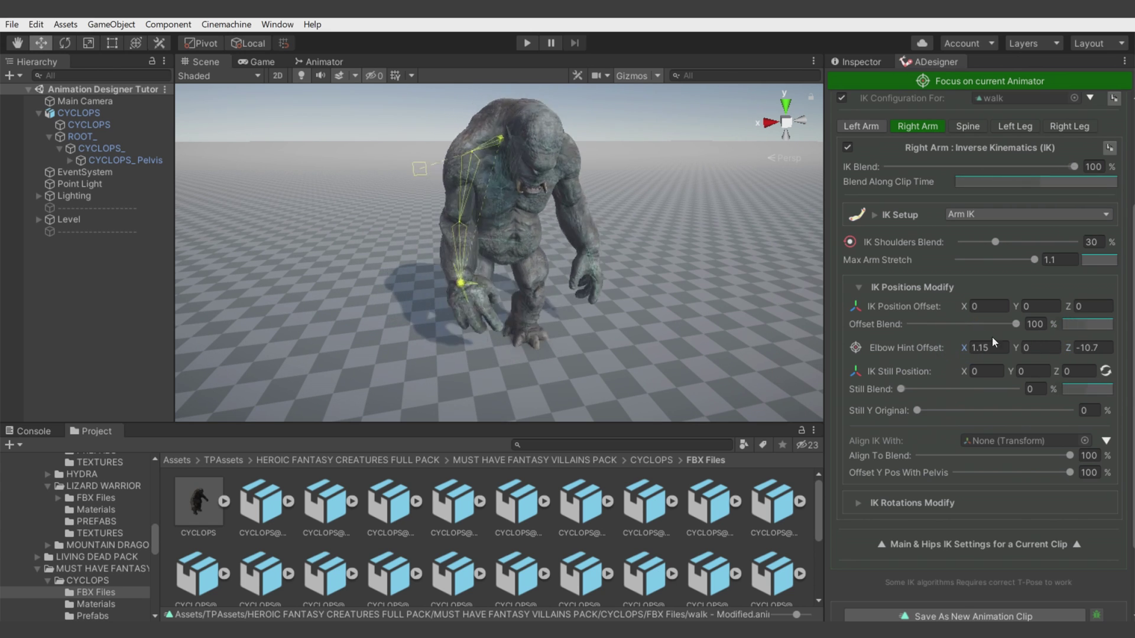
left_click(854, 243)
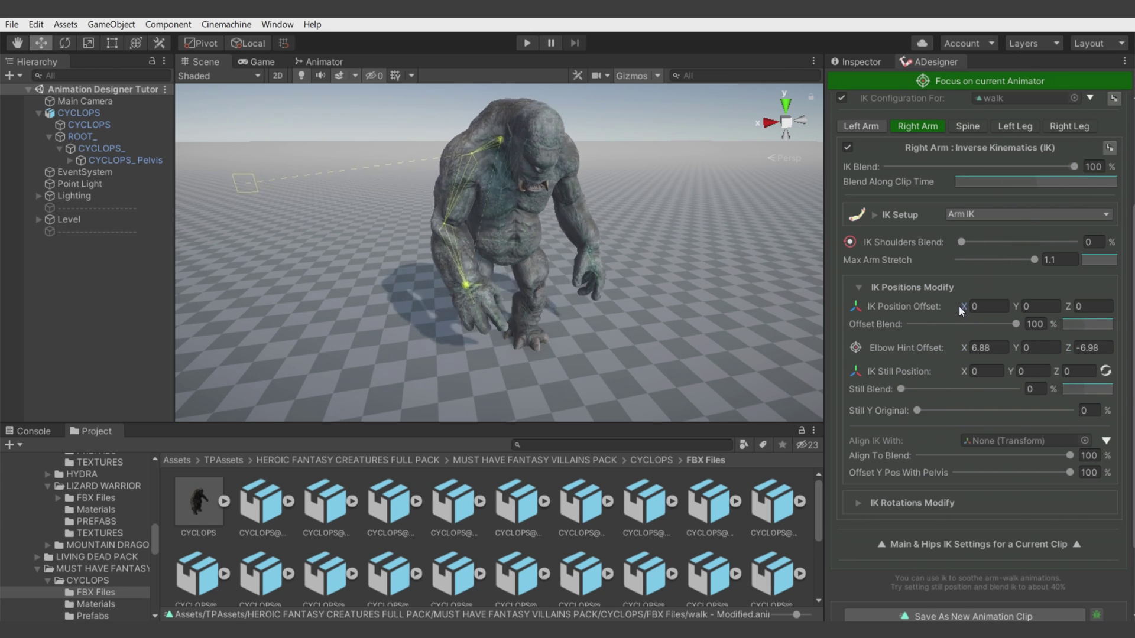
mouse_move(958, 307)
left_mouse_down()
mouse_move(945, 306)
mouse_move(970, 307)
left_mouse_up()
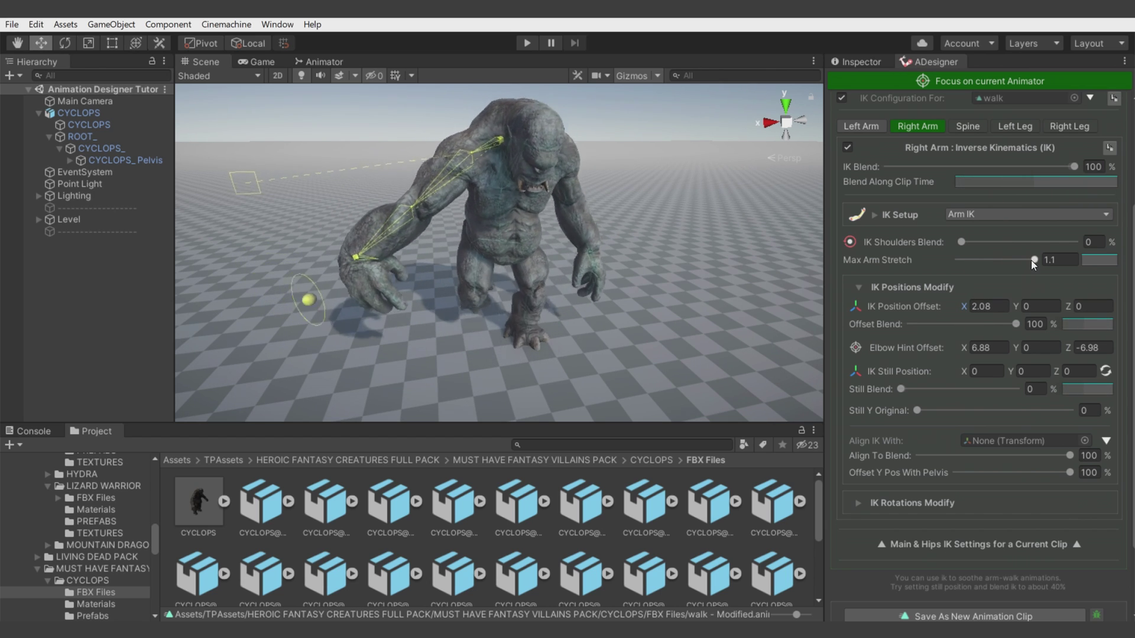
- Shorten Max Arm Stretch to 0.716 and lower the right arm IK Blend to 50%
left_click_drag(1034, 260, 984, 263)
scroll(975, 290, "down", 3)
left_click(917, 405)
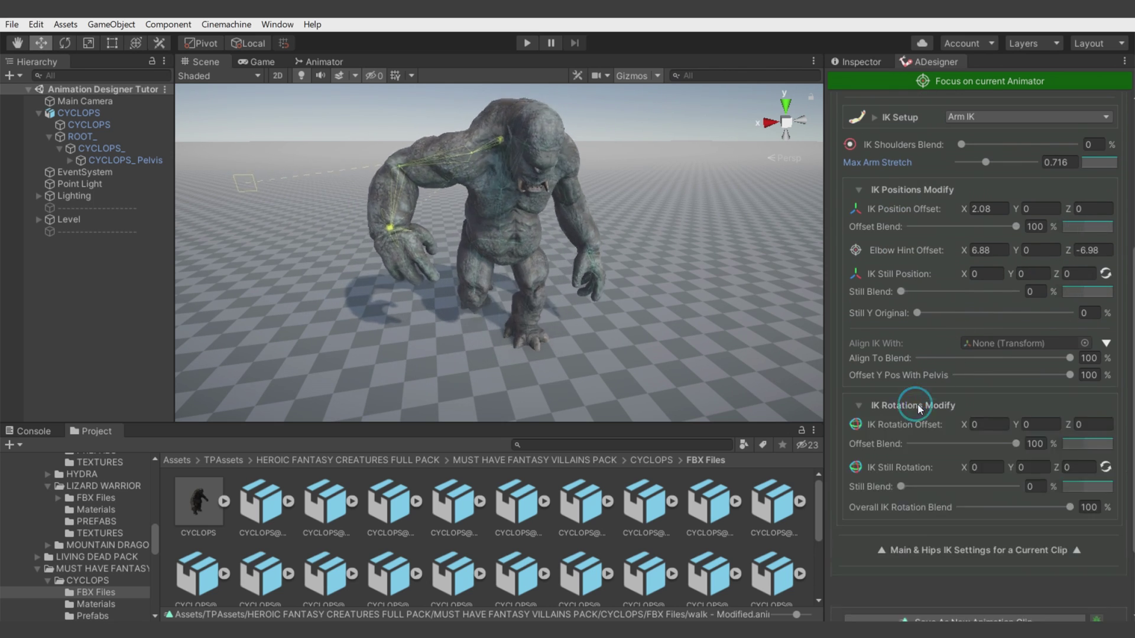
scroll(917, 404, "down", 3)
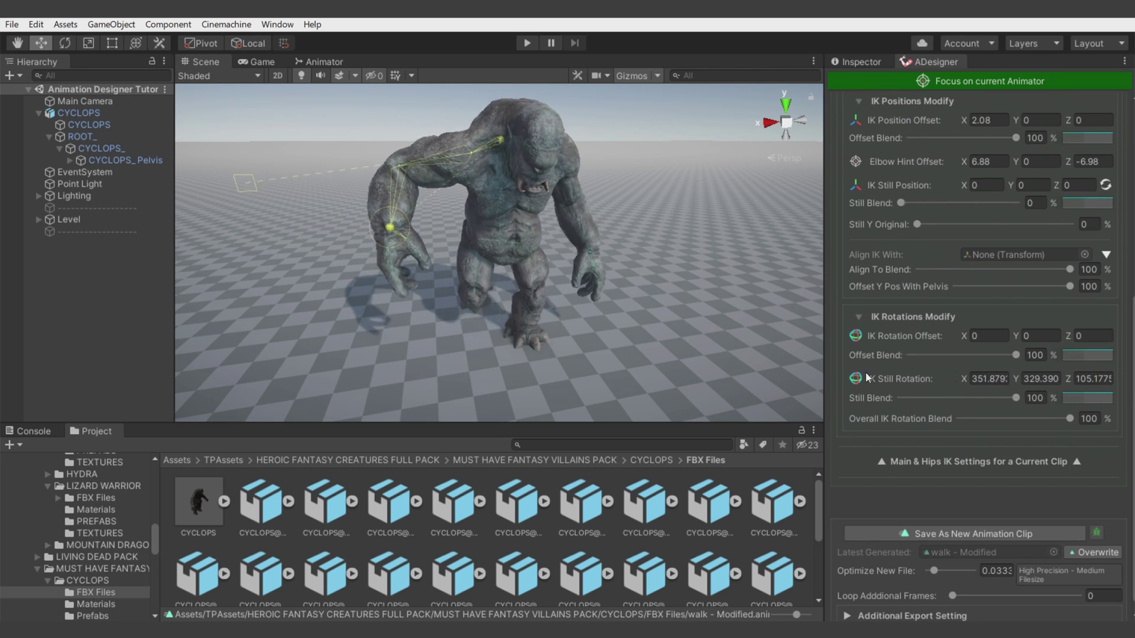
scroll(1060, 201, "up", 8)
left_click_drag(1012, 204, 787, 215)
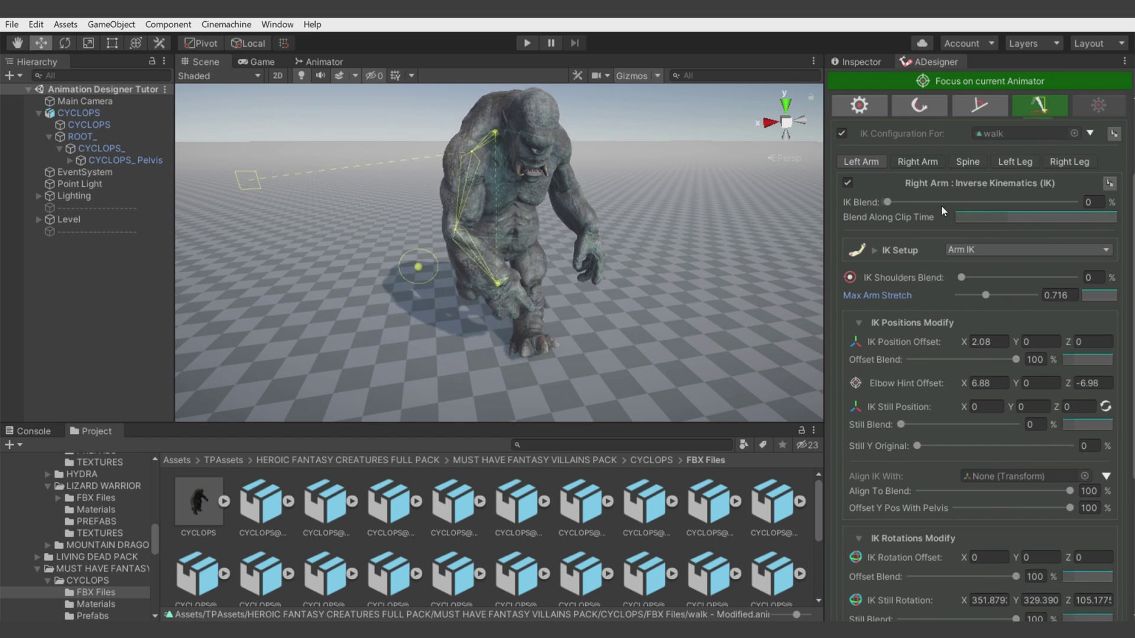
- Tick foot IK on both Left Leg and Right Leg, then expand Main & Hips IK Settings
left_click(1006, 157)
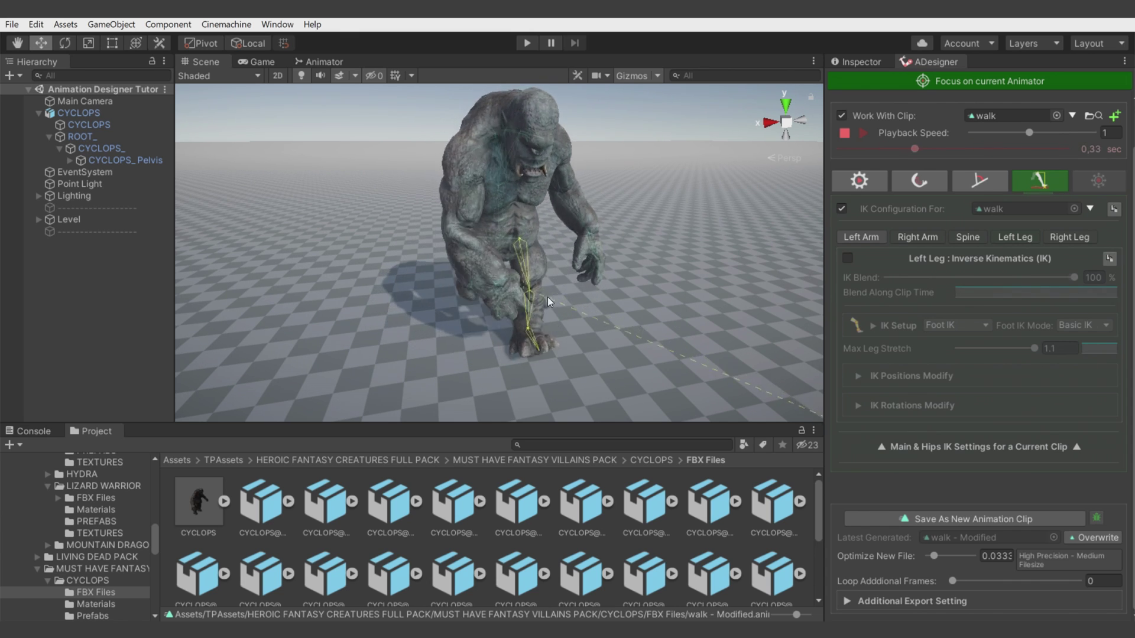
middle_click_drag(548, 297, 562, 253)
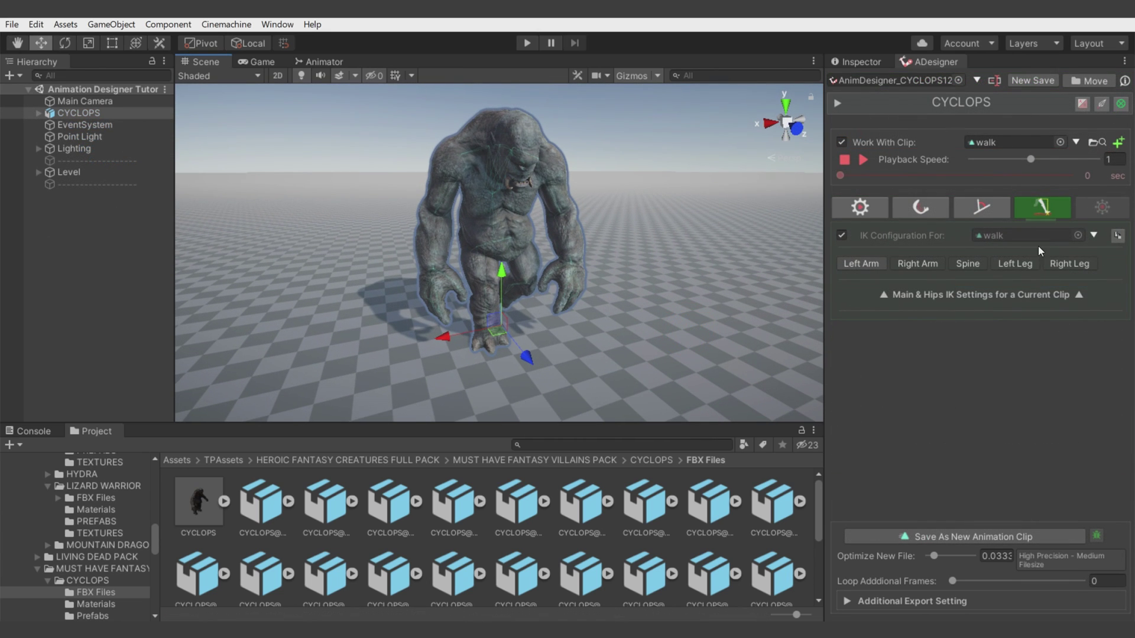
left_click(1015, 263)
left_click(846, 286)
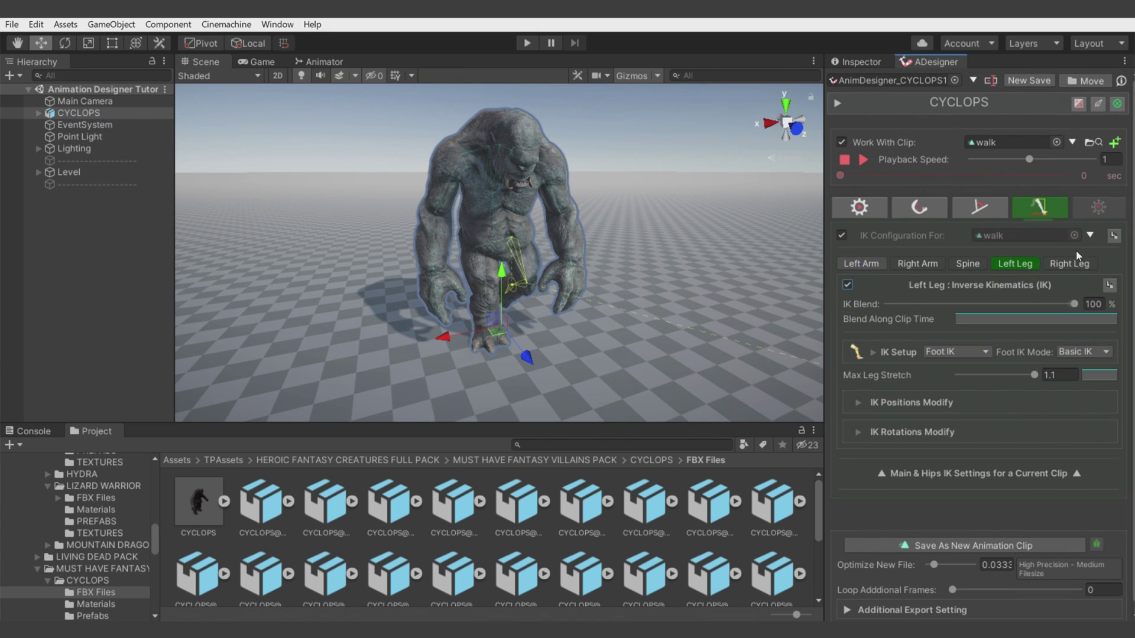
left_click(1069, 263)
left_click(847, 285)
left_click(1071, 264)
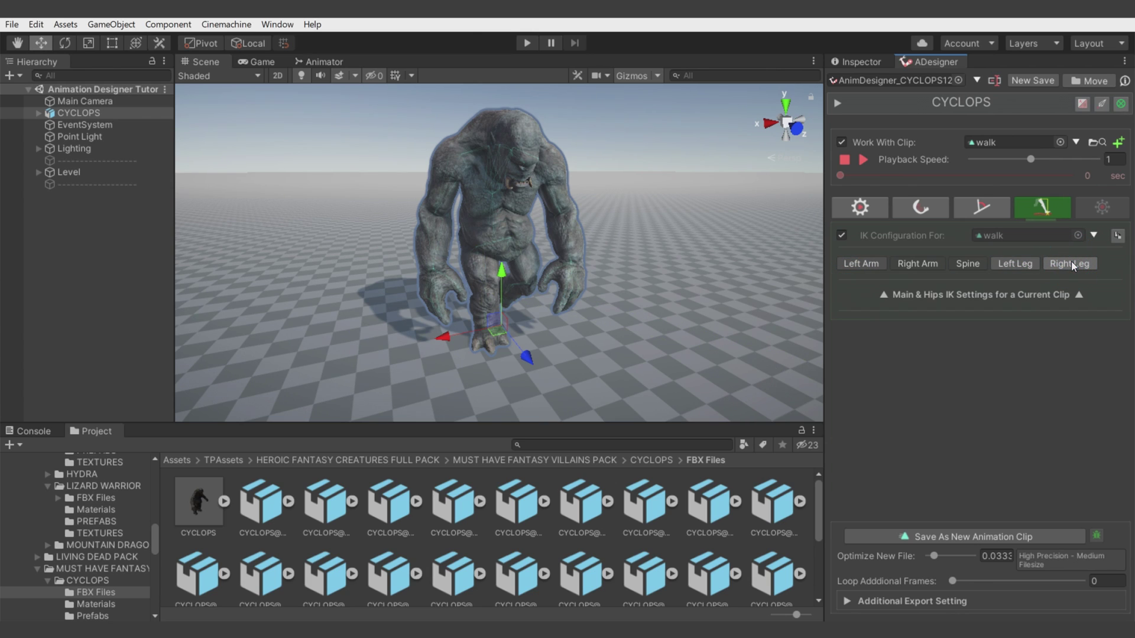
left_click(1055, 293)
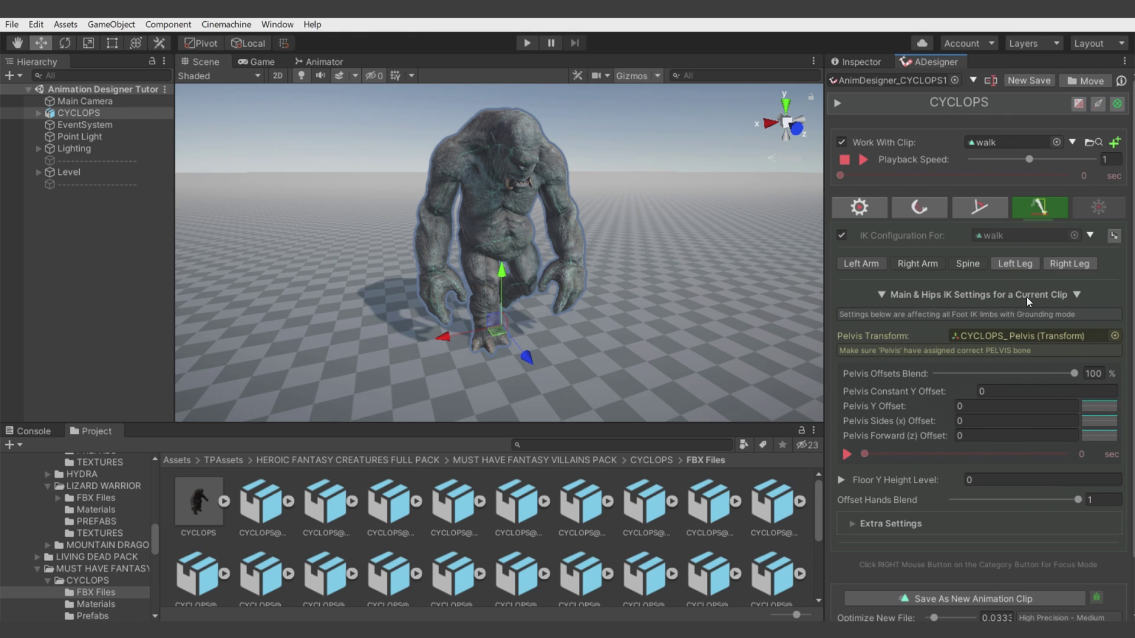
- Set Pelvis Y Offset to 0.25 and pull its curve's start and end keys to zero
left_click(906, 391)
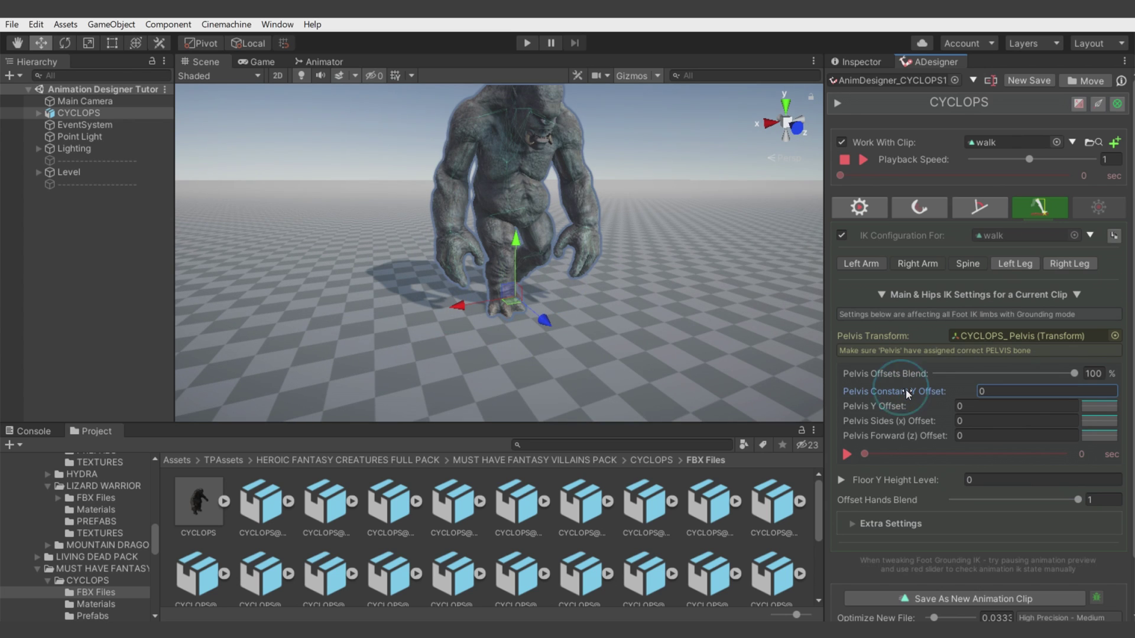
left_click_drag(907, 391, 912, 388)
left_click_drag(1099, 407, 1110, 412)
left_click(1098, 407)
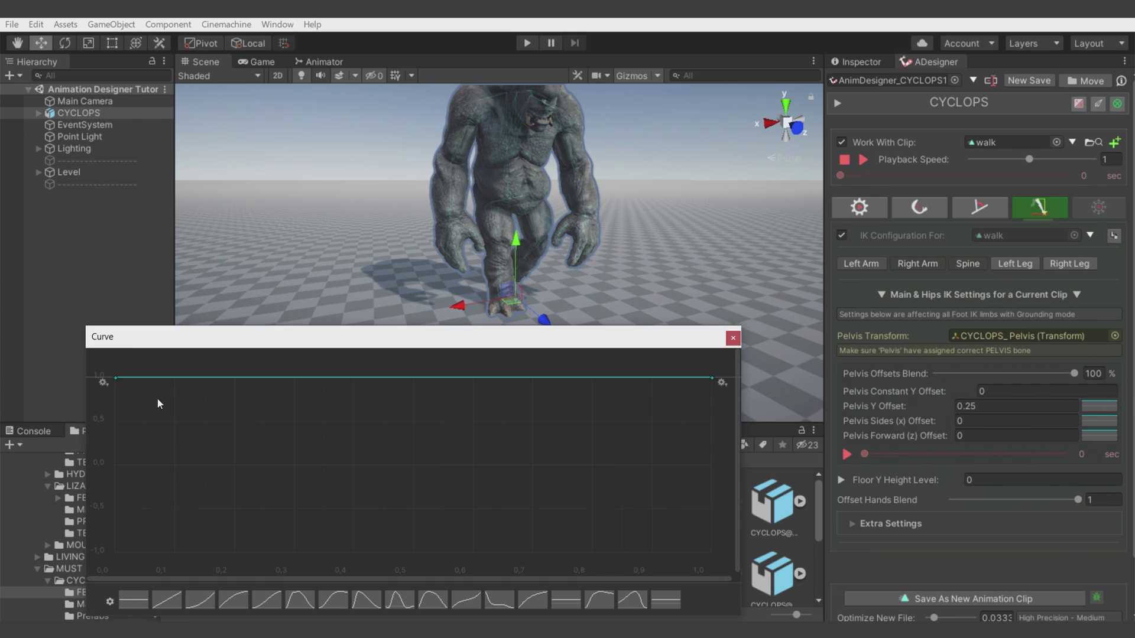
left_click_drag(115, 381, 92, 471)
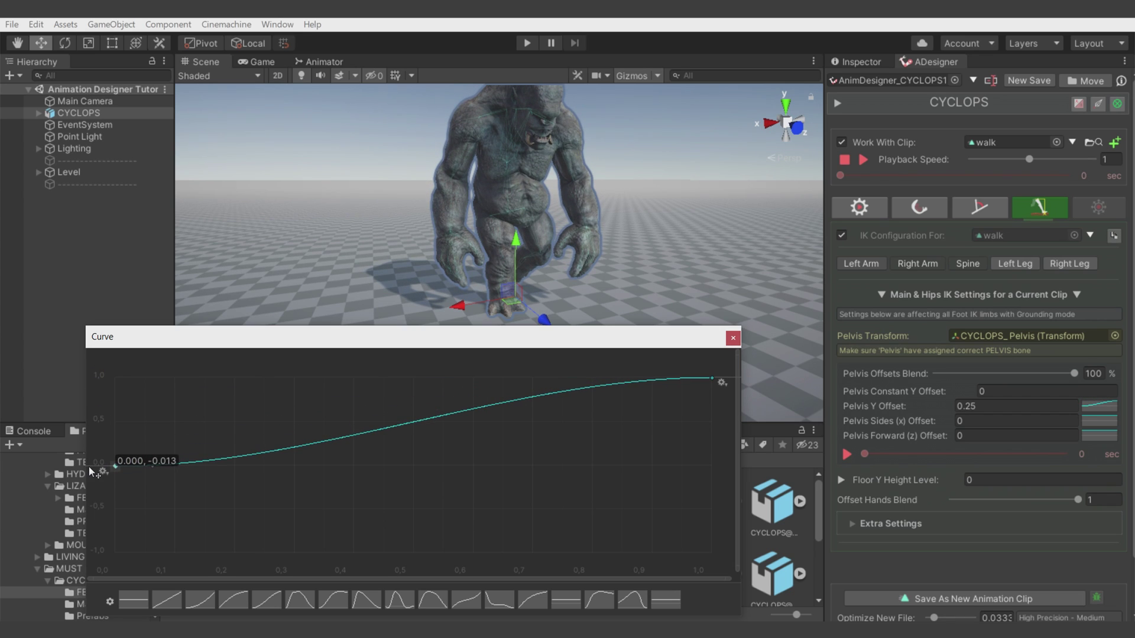
left_click_drag(725, 402, 740, 466)
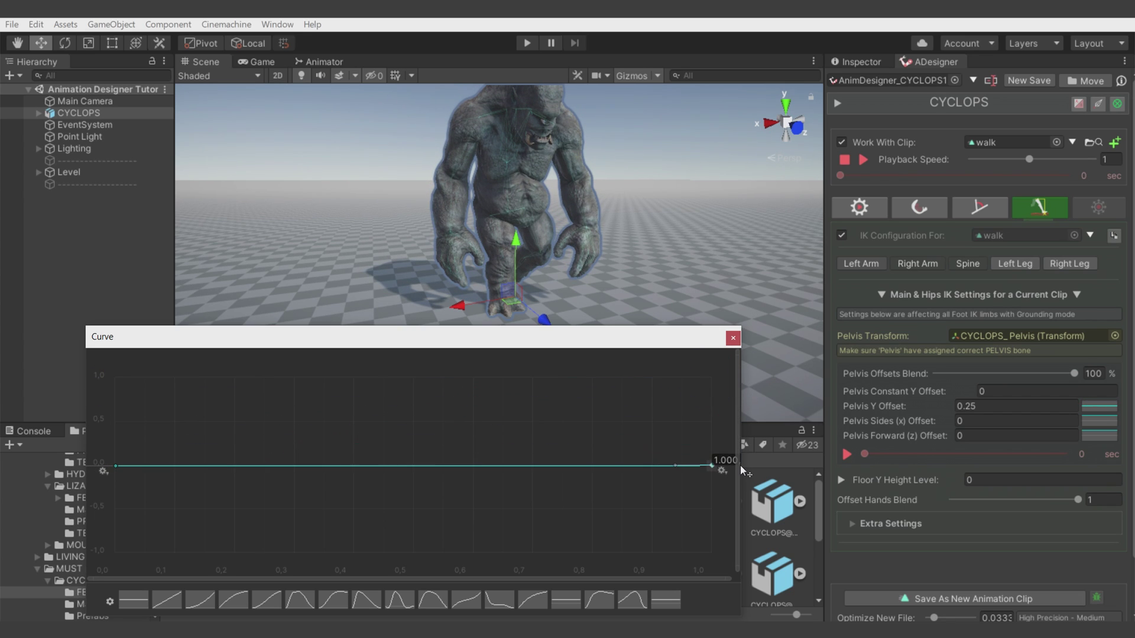
left_click_drag(467, 339, 537, 355)
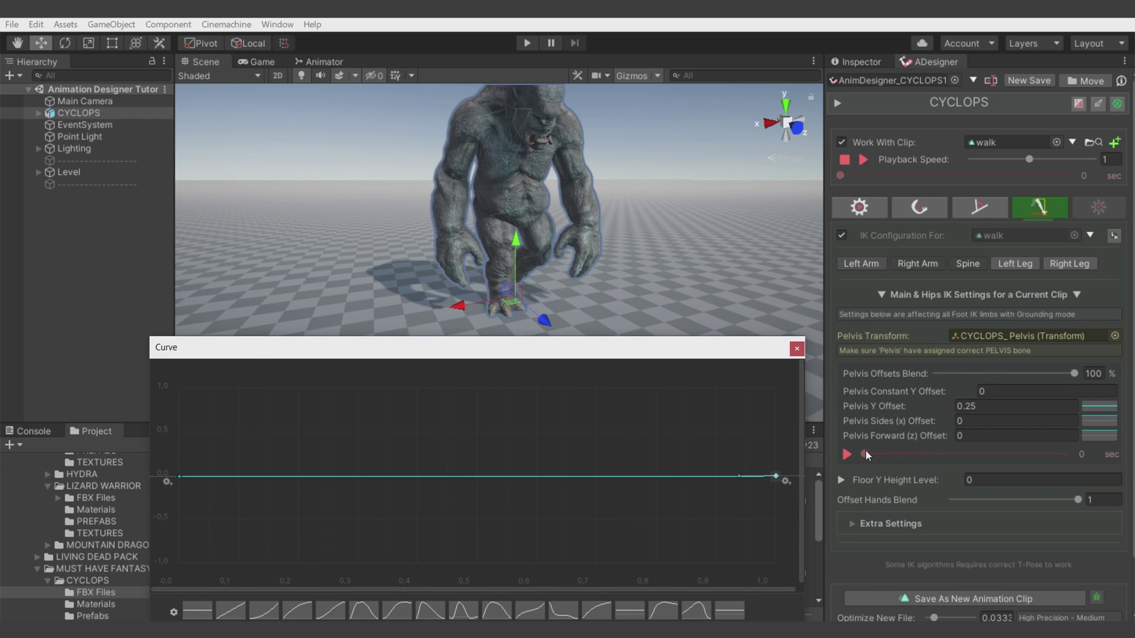
left_click_drag(866, 454, 966, 435)
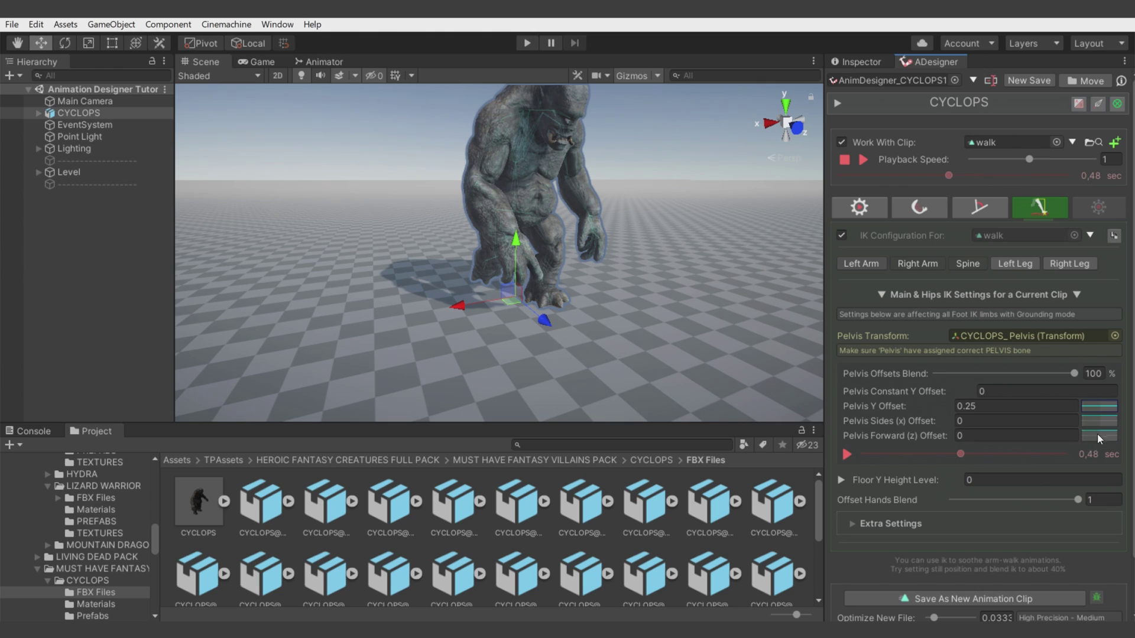
- Add a dip key to the Pelvis Y Offset curve around 0.549 and preview the hip drop
left_click(1107, 409)
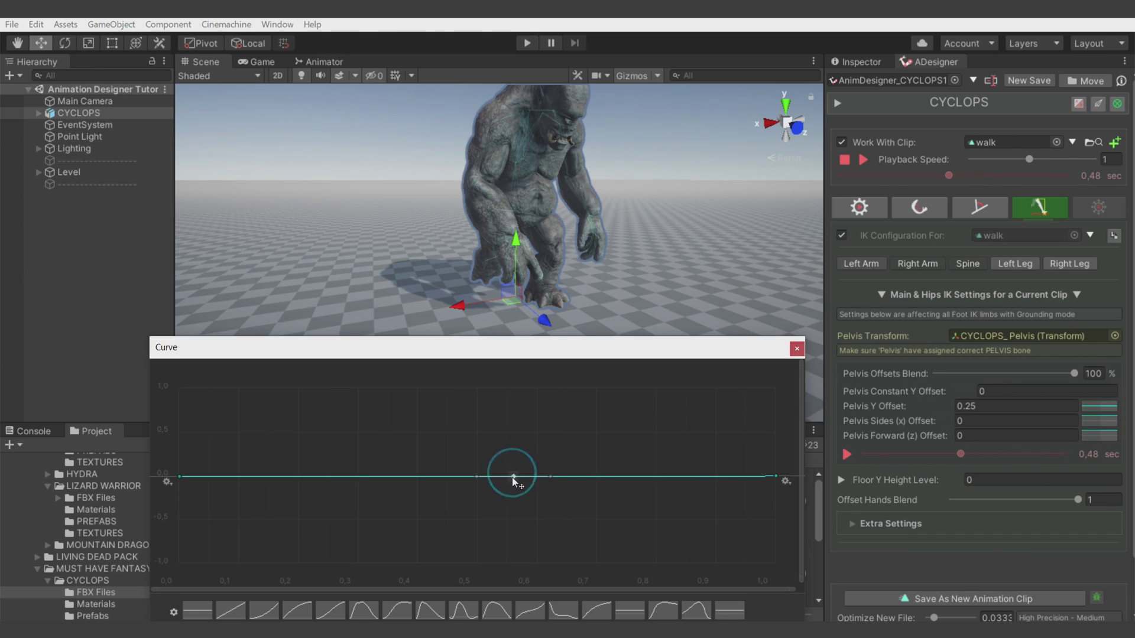
left_click_drag(493, 477, 472, 476)
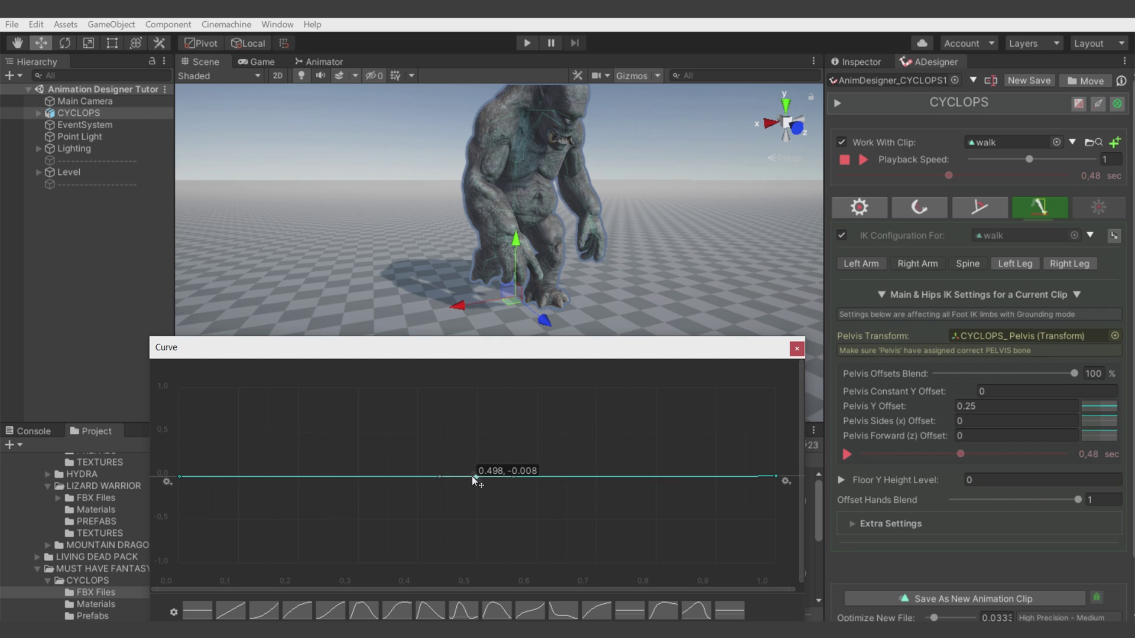
double_click(547, 476)
left_click_drag(547, 477, 480, 505)
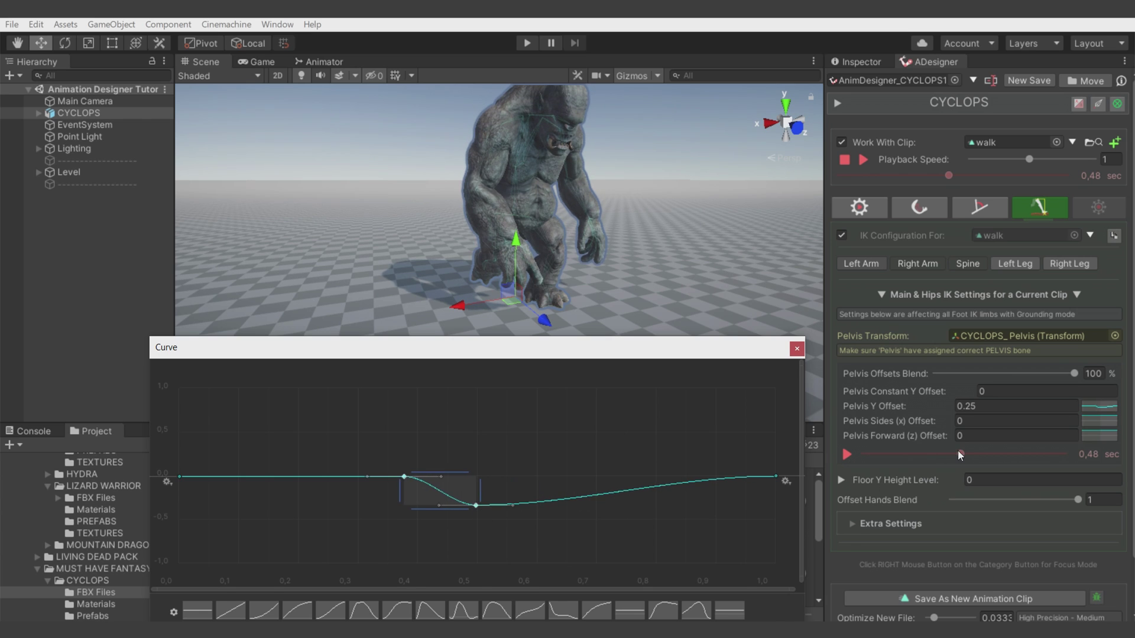
mouse_move(961, 455)
left_mouse_down()
mouse_move(940, 455)
mouse_move(971, 453)
left_mouse_up()
left_click(1099, 406)
left_click_drag(480, 505, 509, 506)
left_click_drag(971, 453, 1007, 454)
- Deepen the dip key and enter ,5 as the Pelvis Y Offset amount
left_click(1099, 406)
left_click(1100, 406)
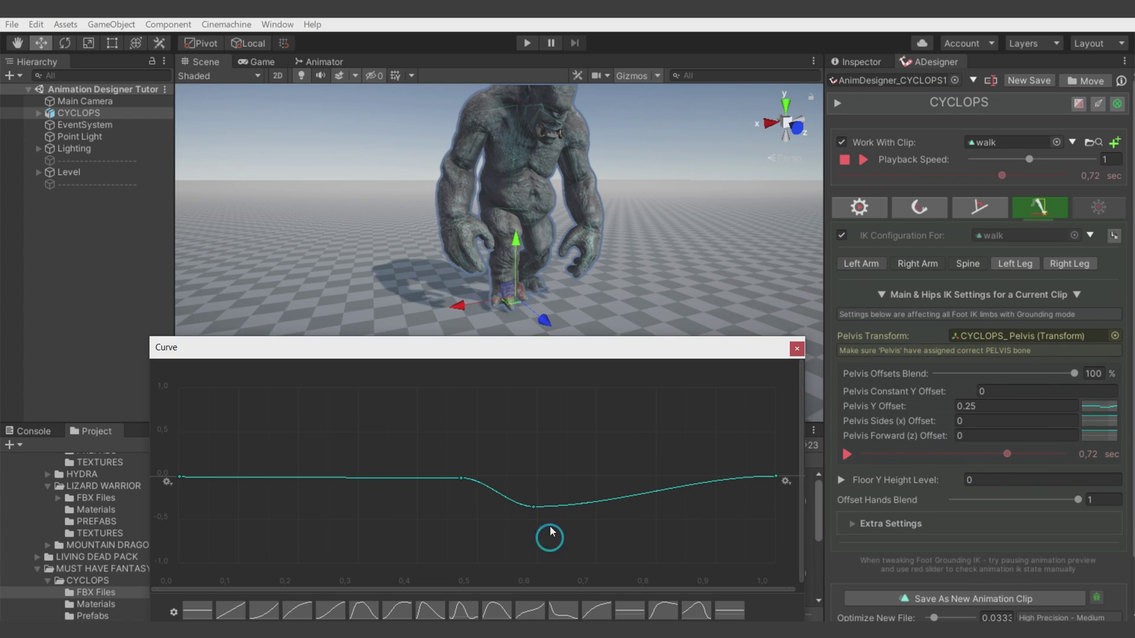
left_click_drag(523, 507, 534, 539)
mouse_move(1002, 453)
left_mouse_down()
mouse_move(992, 462)
mouse_move(1016, 457)
left_mouse_up()
left_click(981, 406)
type(",5")
- Raise the key near 0.85 to zero and add a second early dip around -0.55
left_click(1098, 407)
left_click_drag(663, 513, 675, 476)
left_click_drag(1011, 455, 994, 455)
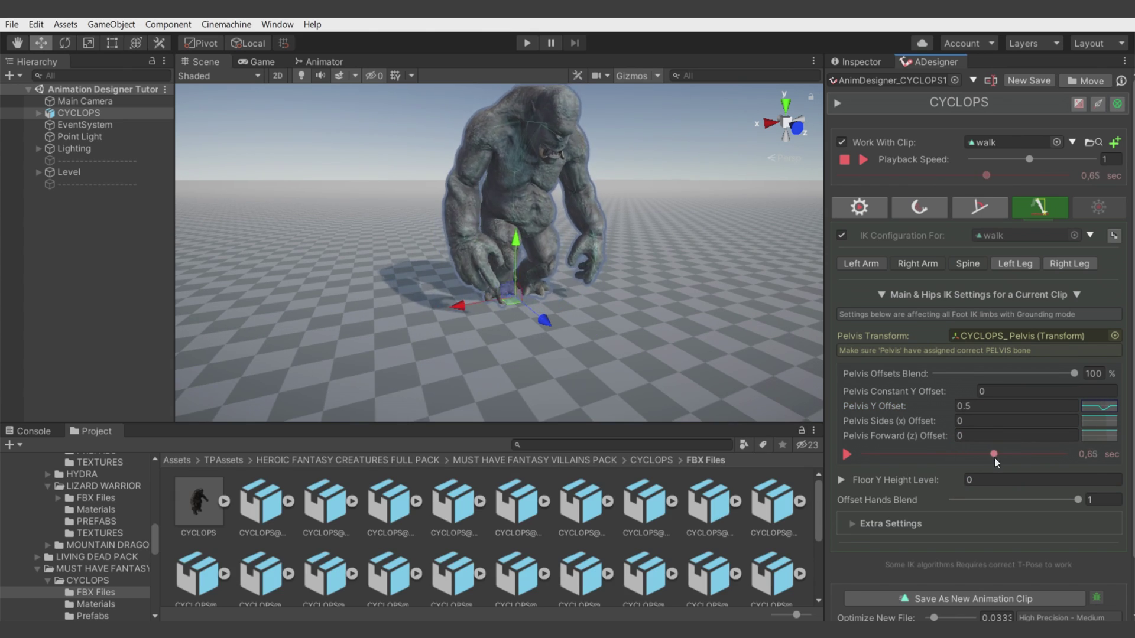
left_click(1099, 407)
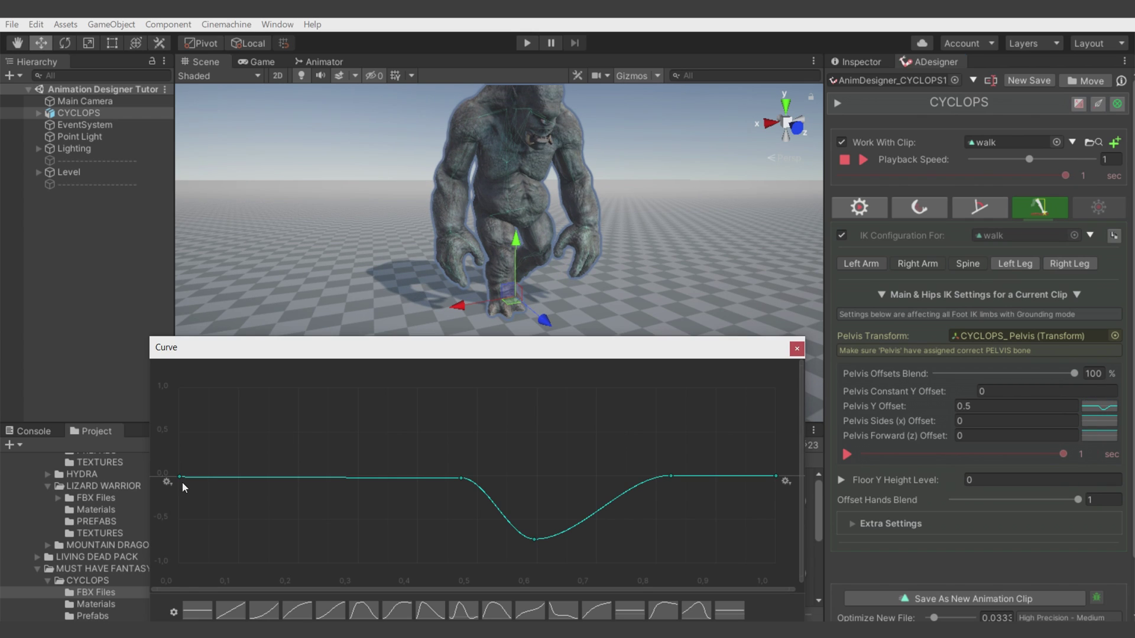
left_click_drag(225, 495, 236, 529)
double_click(348, 501)
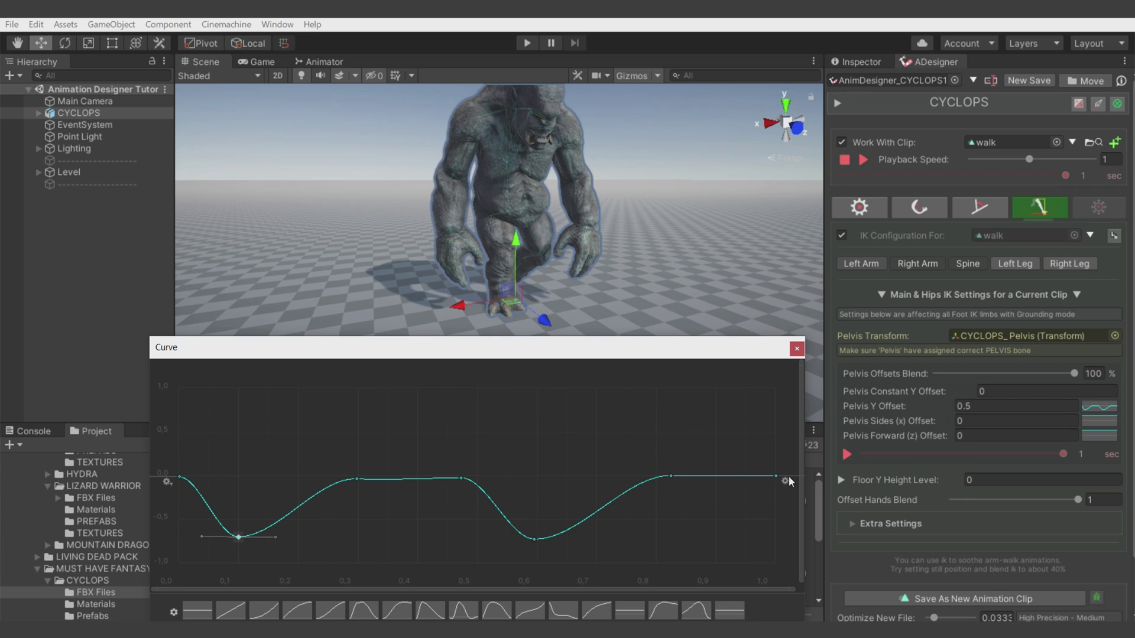
left_click_drag(869, 455, 867, 455)
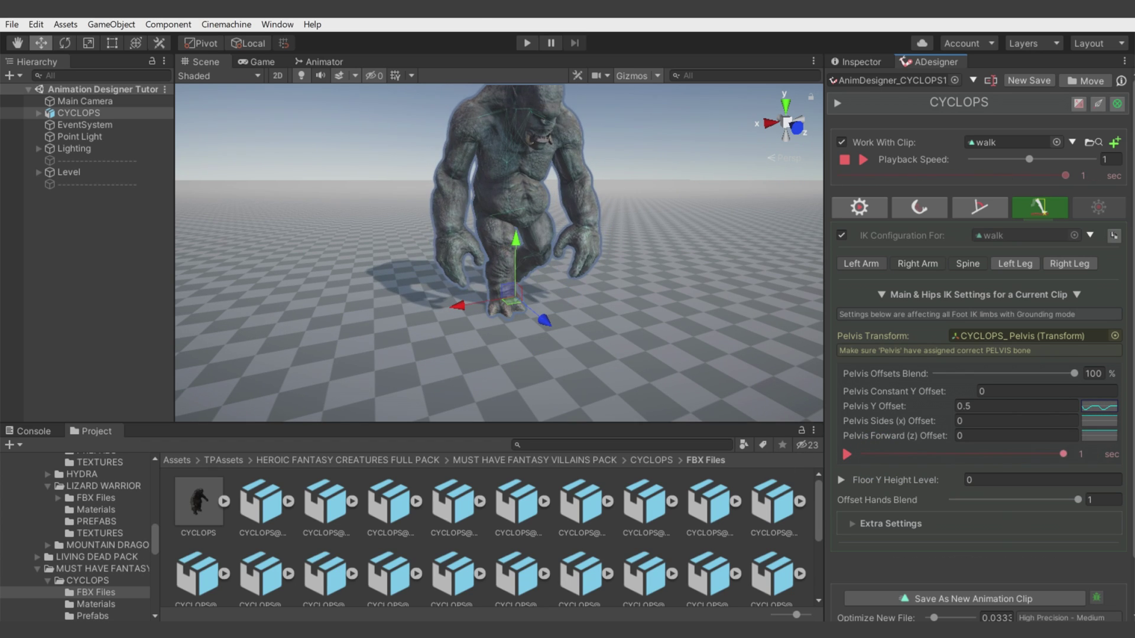
left_click(1091, 413)
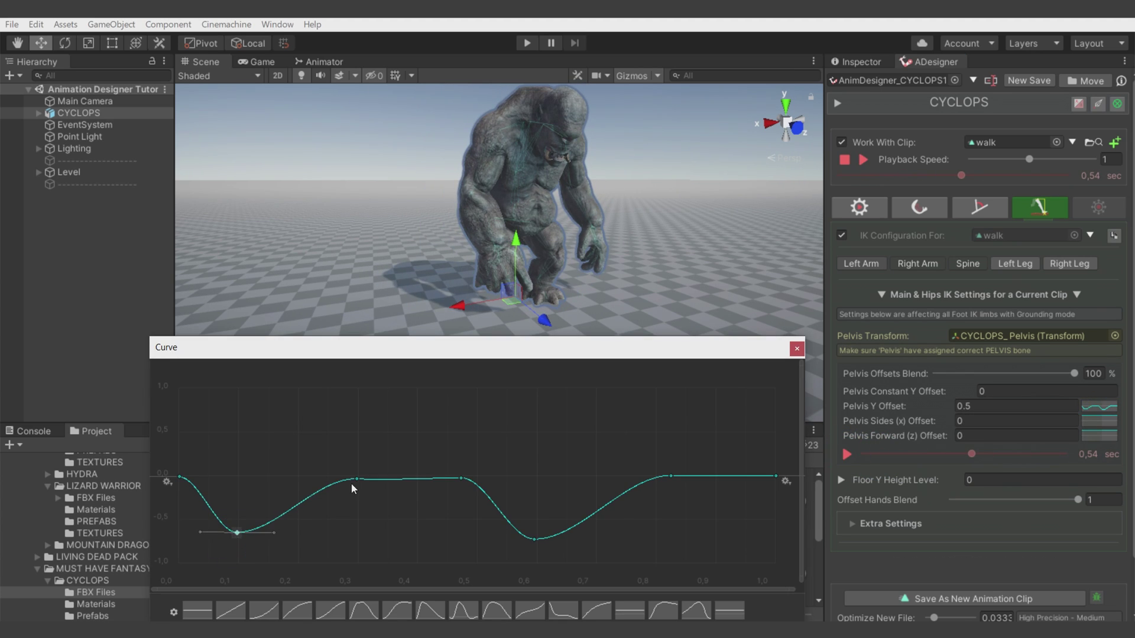
left_click_drag(663, 479, 703, 473)
- Turn on Use Hips Elasticness in the extra hip settings
left_click(877, 491)
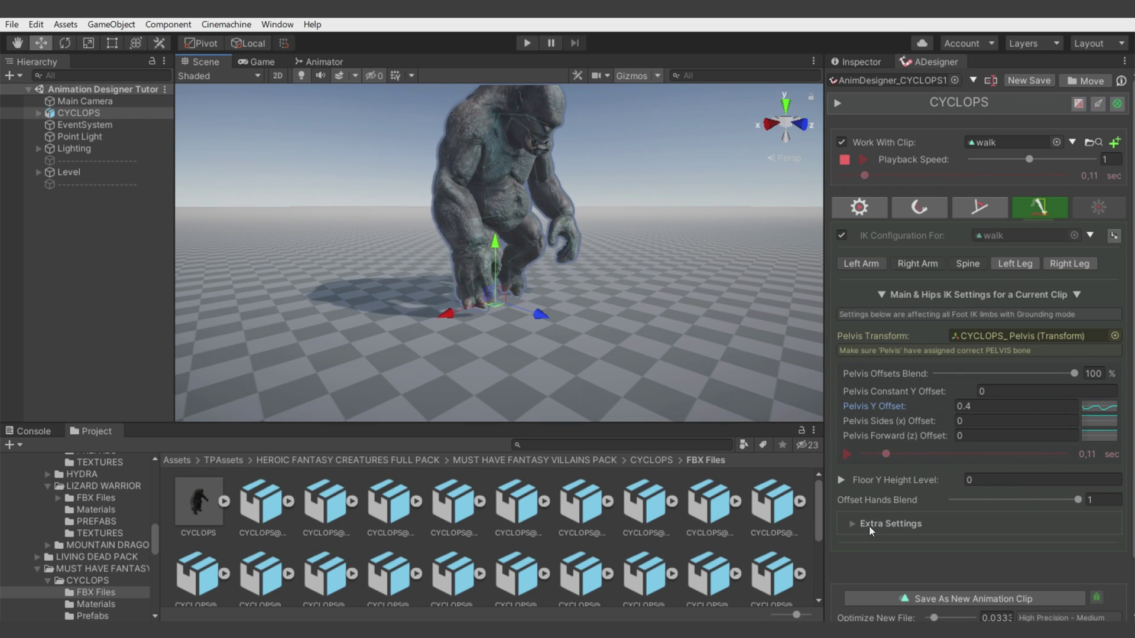
left_click(887, 523)
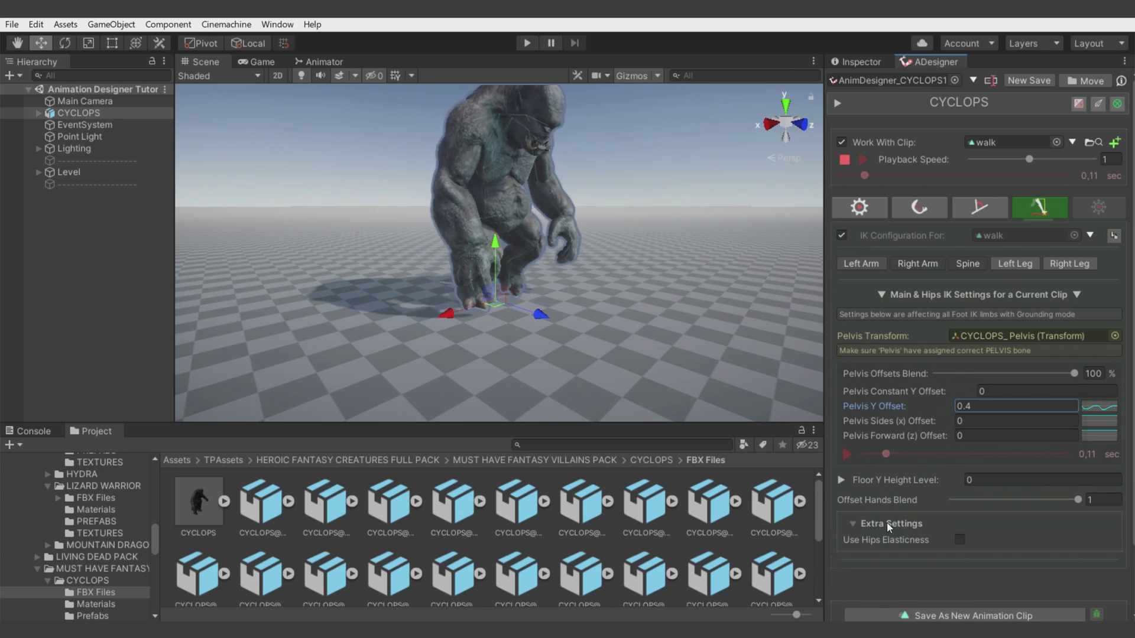
scroll(886, 522, "down", 3)
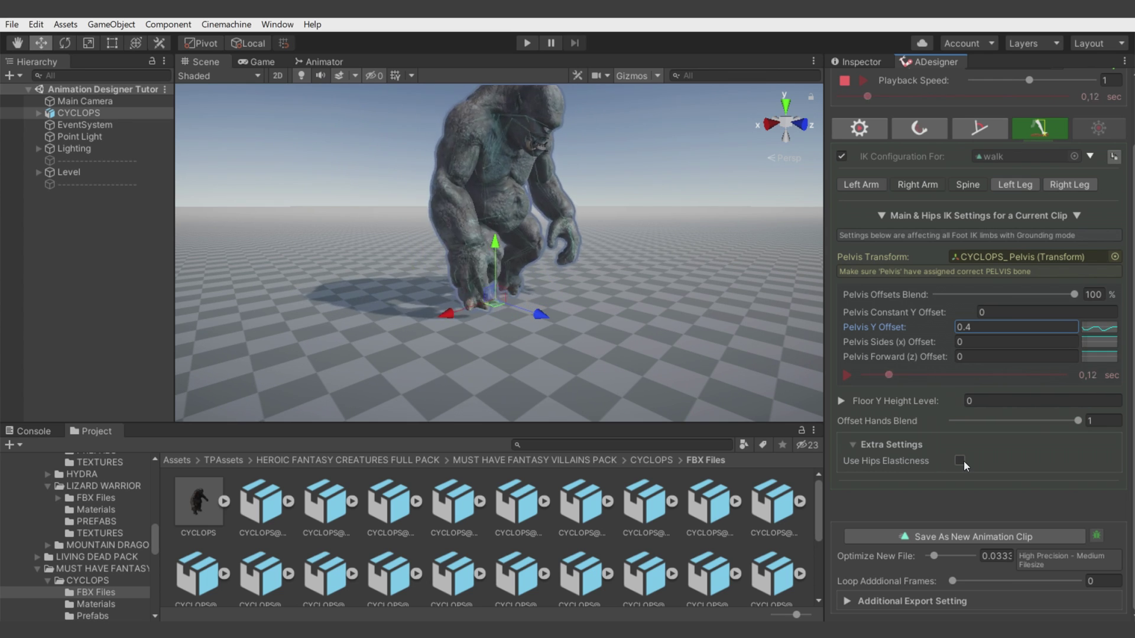
left_click(963, 459)
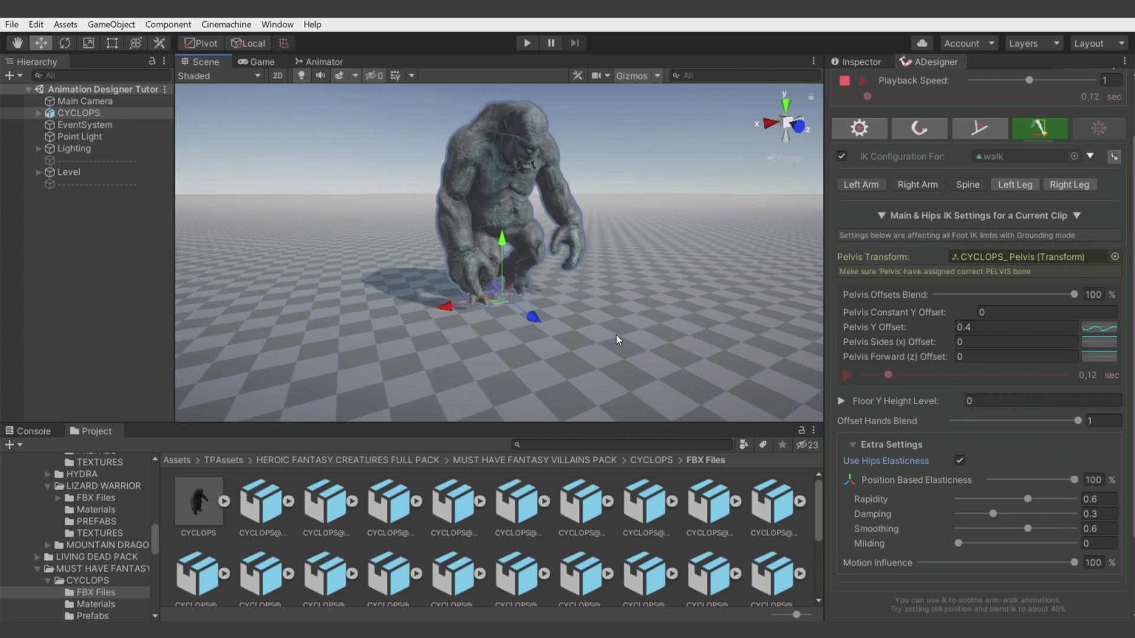
- Drag the first pelvis curve dip to about -0.95 and shift the two middle keys earlier
left_click_drag(607, 342, 593, 359, "alt")
left_click(1100, 326)
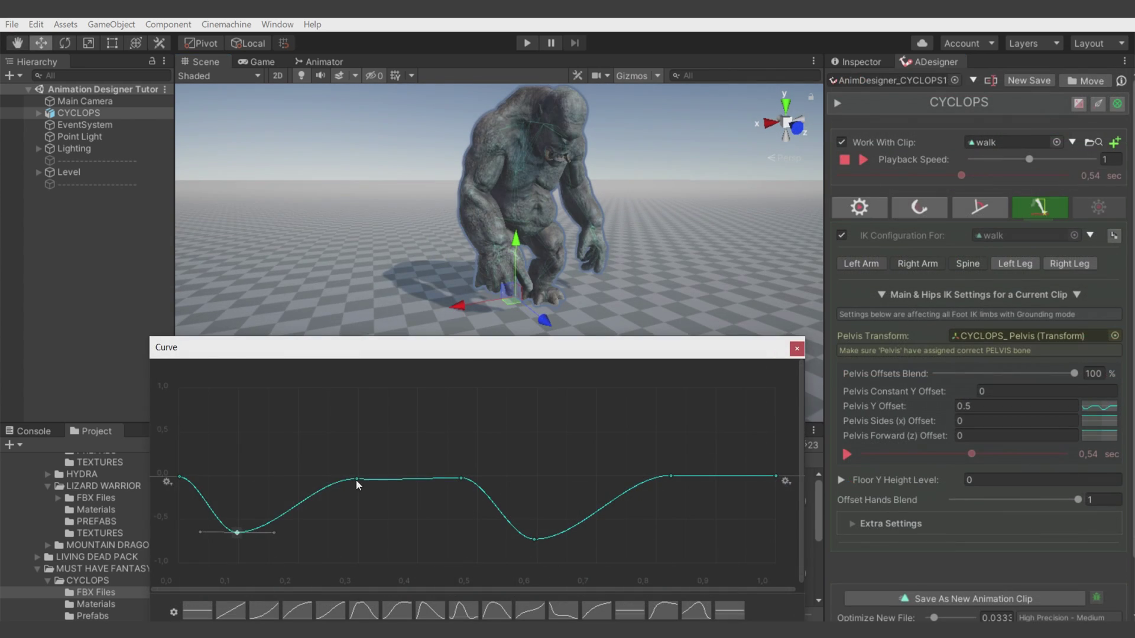
left_click(789, 482)
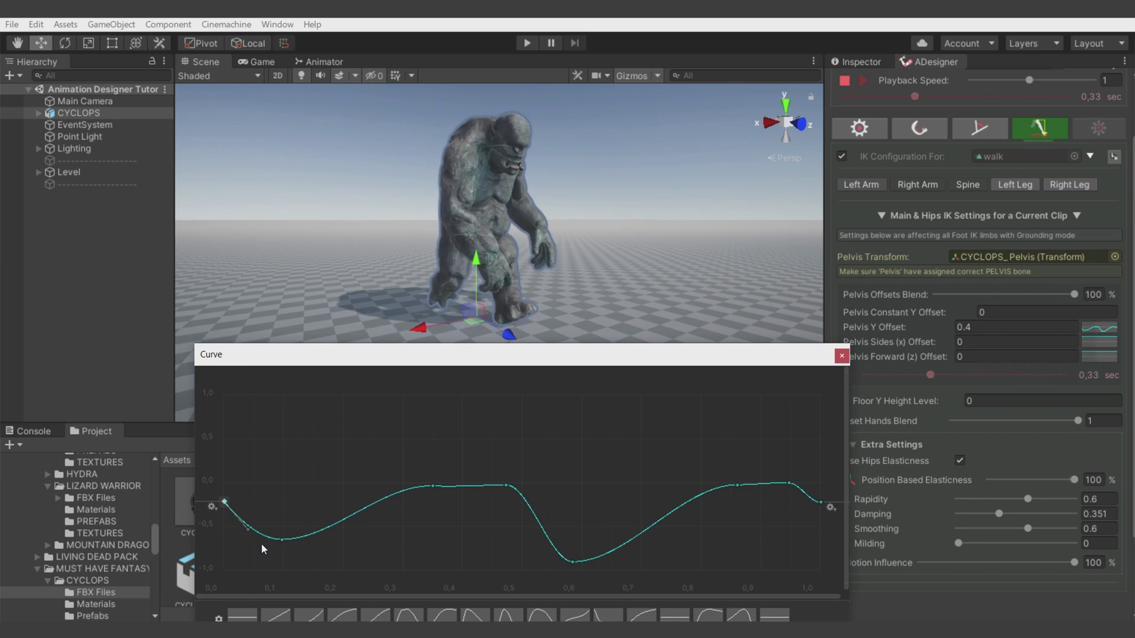
left_click_drag(282, 539, 288, 564)
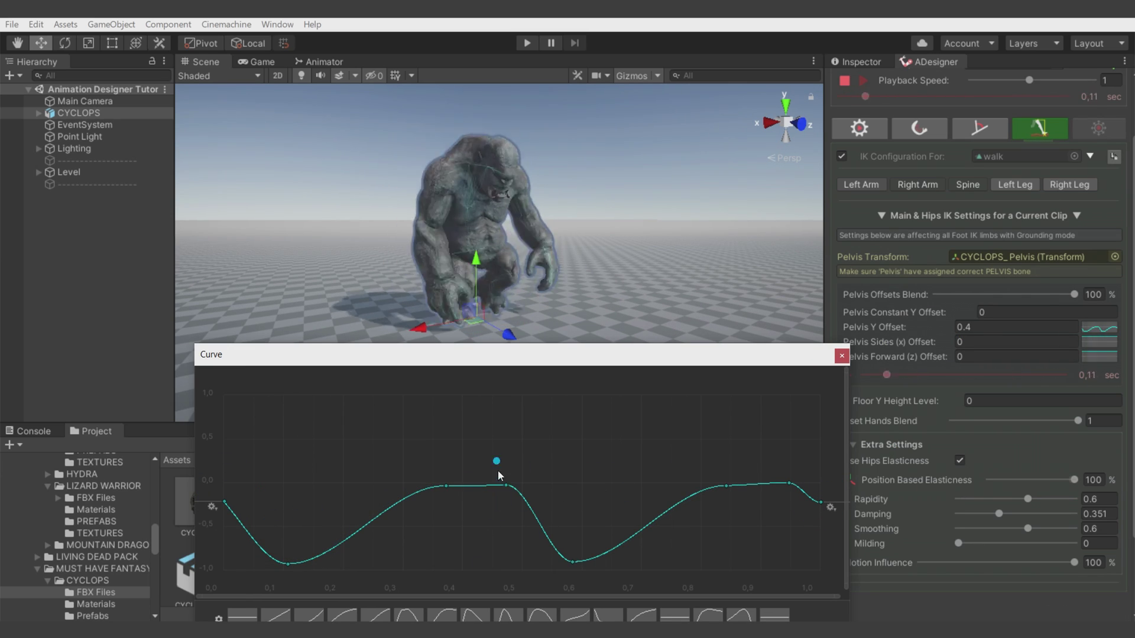
left_click_drag(499, 464, 580, 571)
mouse_move(572, 561)
left_mouse_down()
mouse_move(547, 567)
mouse_move(579, 562)
left_mouse_up()
left_click_drag(442, 486, 451, 481)
left_click(841, 355)
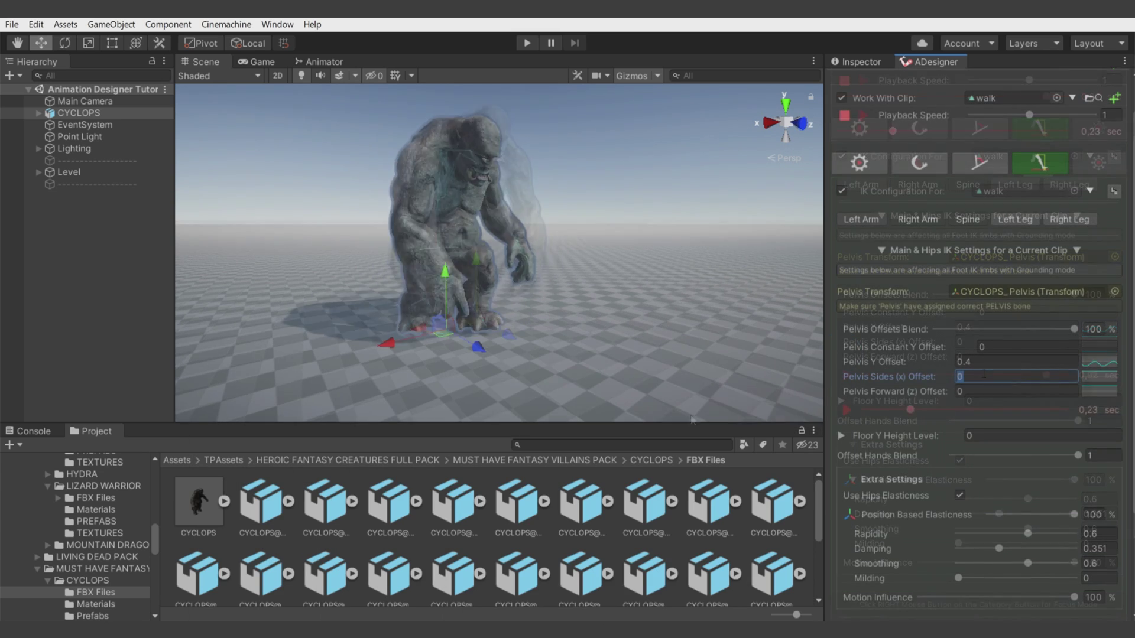
- Try Pelvis Sides (x) Offsets of 0.1 and 0.2 and add a valley key to its curve
left_click(984, 376)
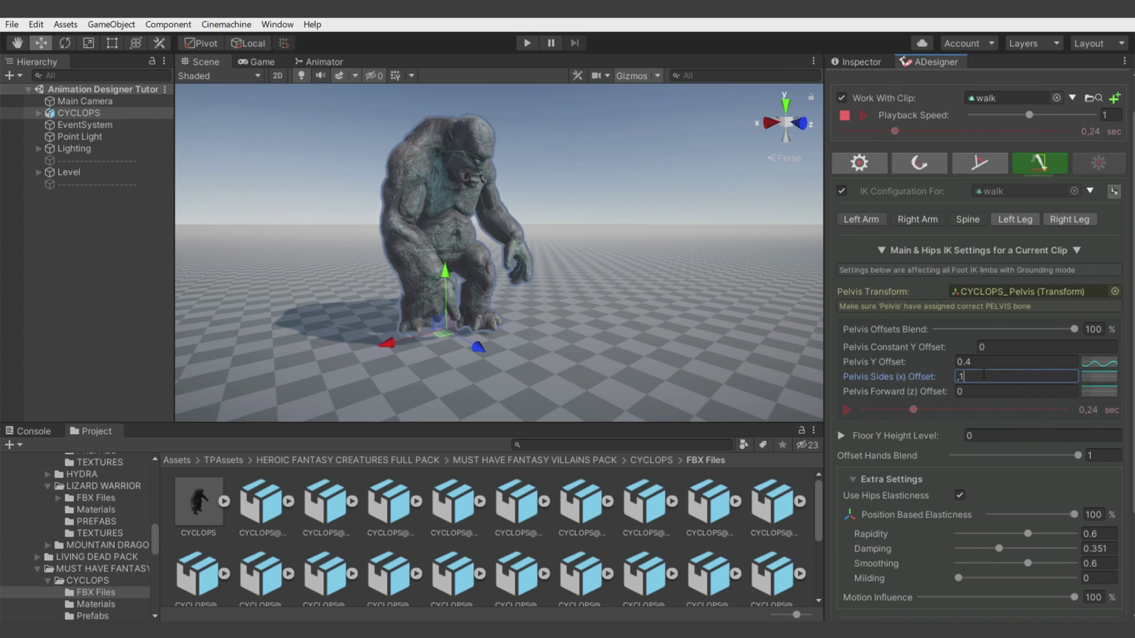
type(",1")
key("Return")
left_click(968, 378)
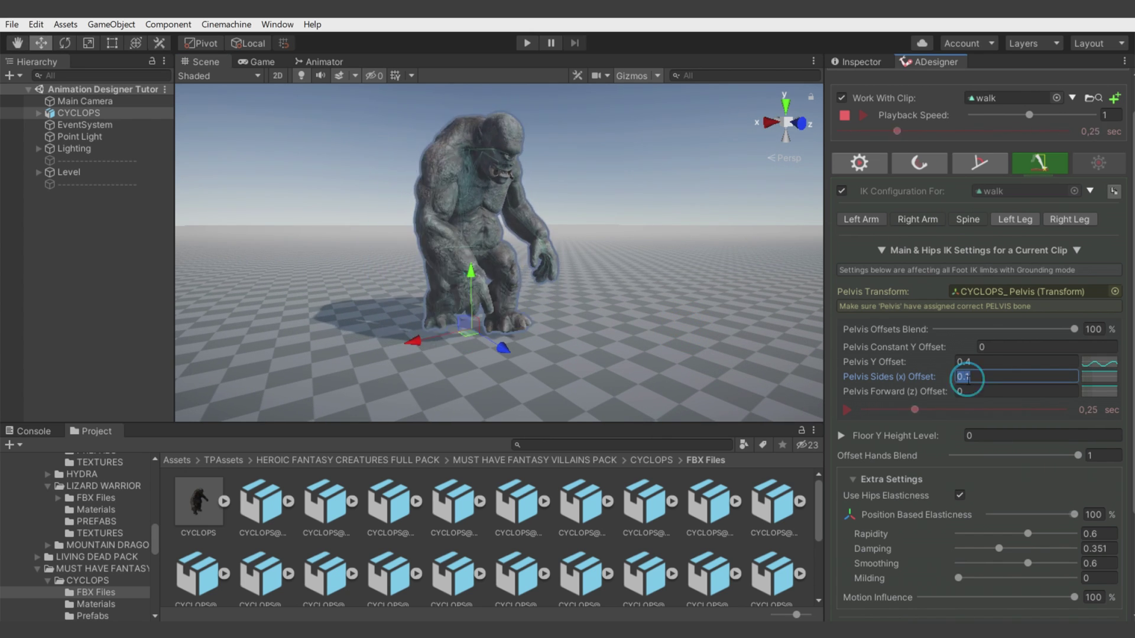
type(",2")
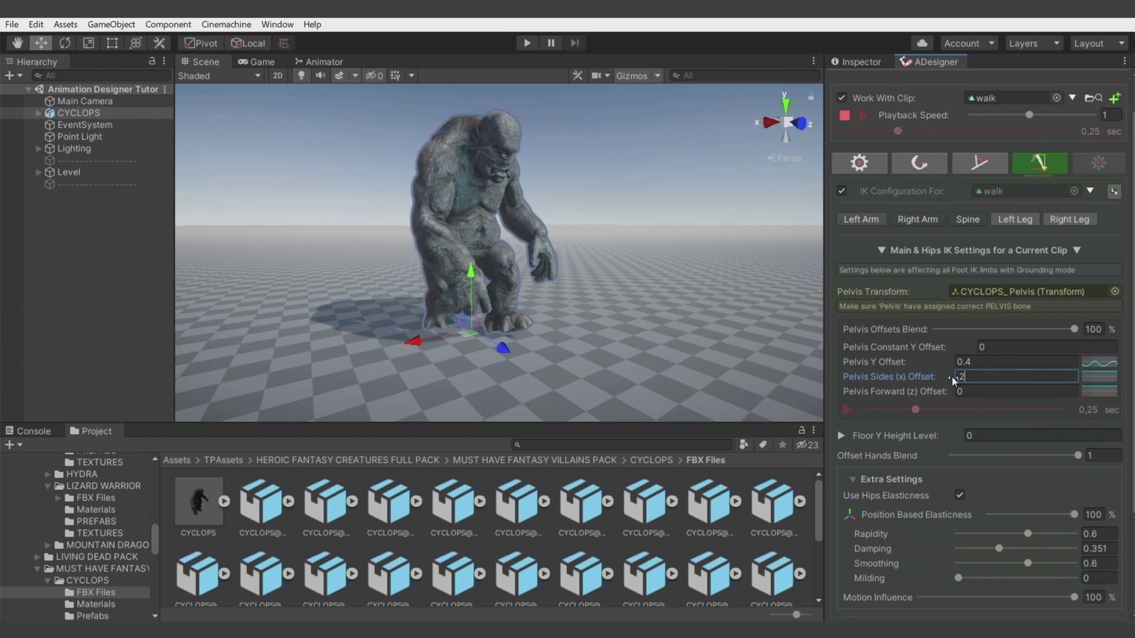
left_click(1098, 377)
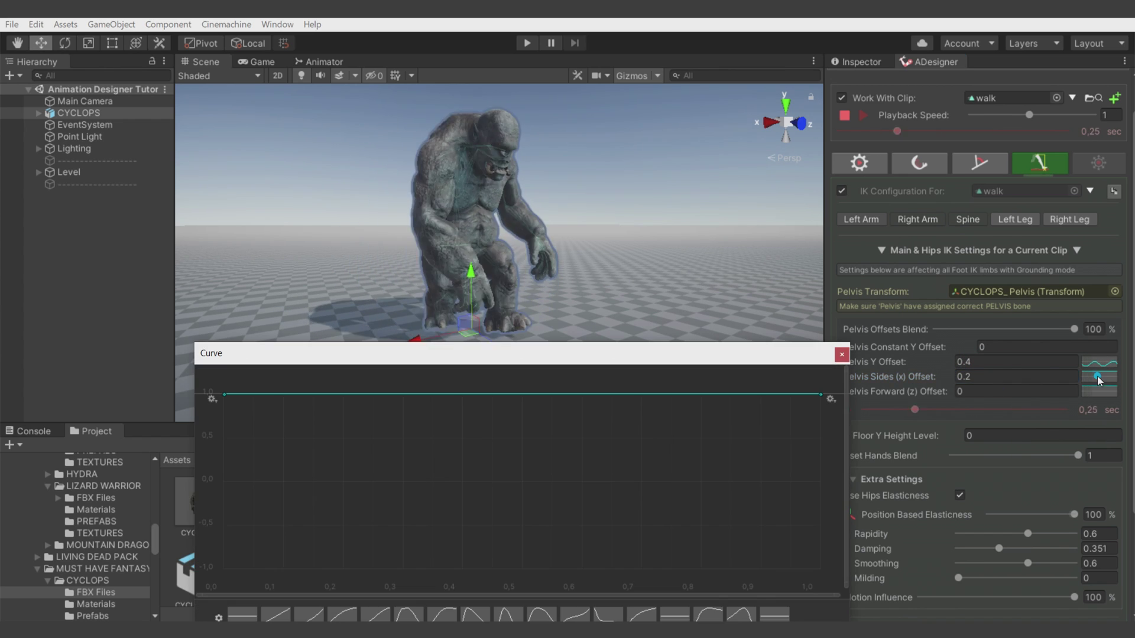
double_click(523, 393)
left_click_drag(524, 393, 501, 590)
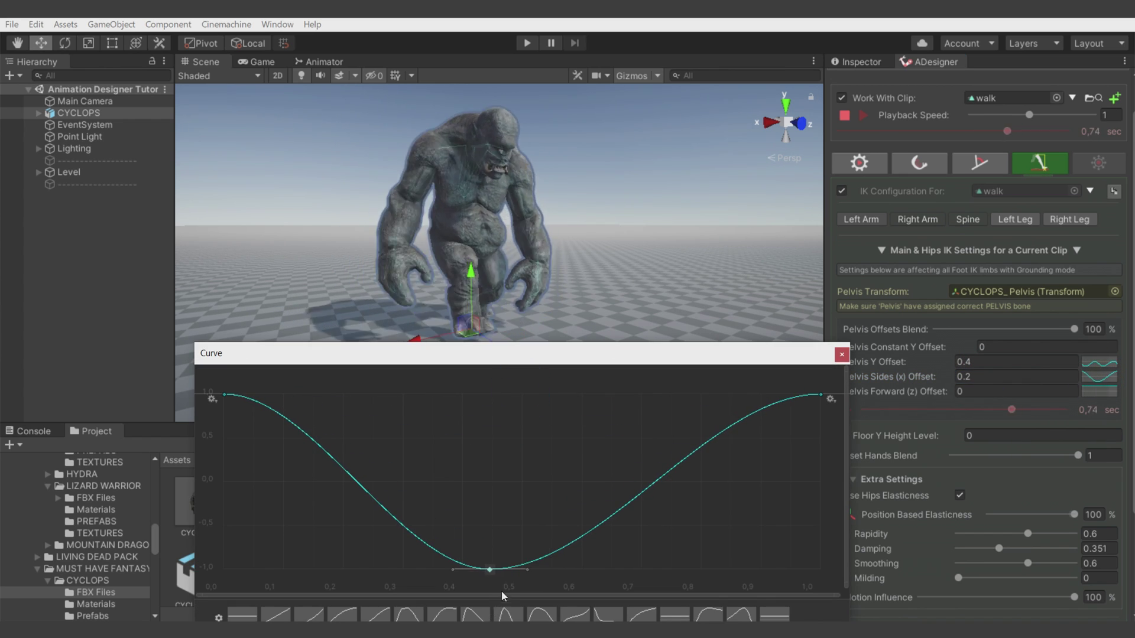
left_click(842, 354)
- Enter a 0.05 pelvis sideways offset, then undo it back to 0
left_click_drag(660, 319, 588, 347, "alt")
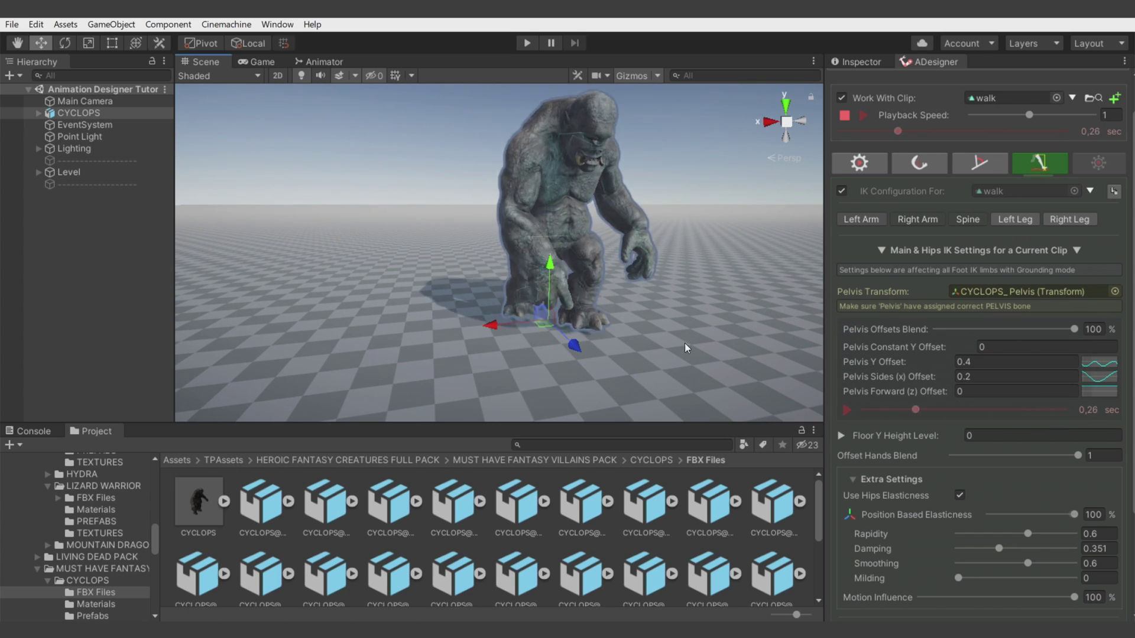
left_click(982, 377)
type(",05")
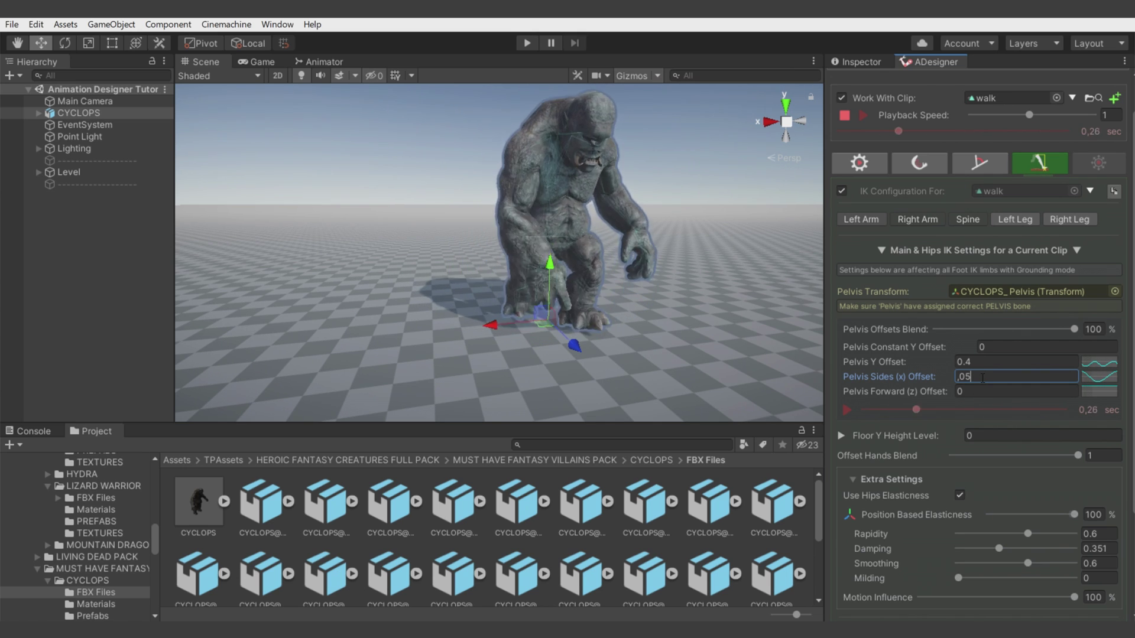
key("Return")
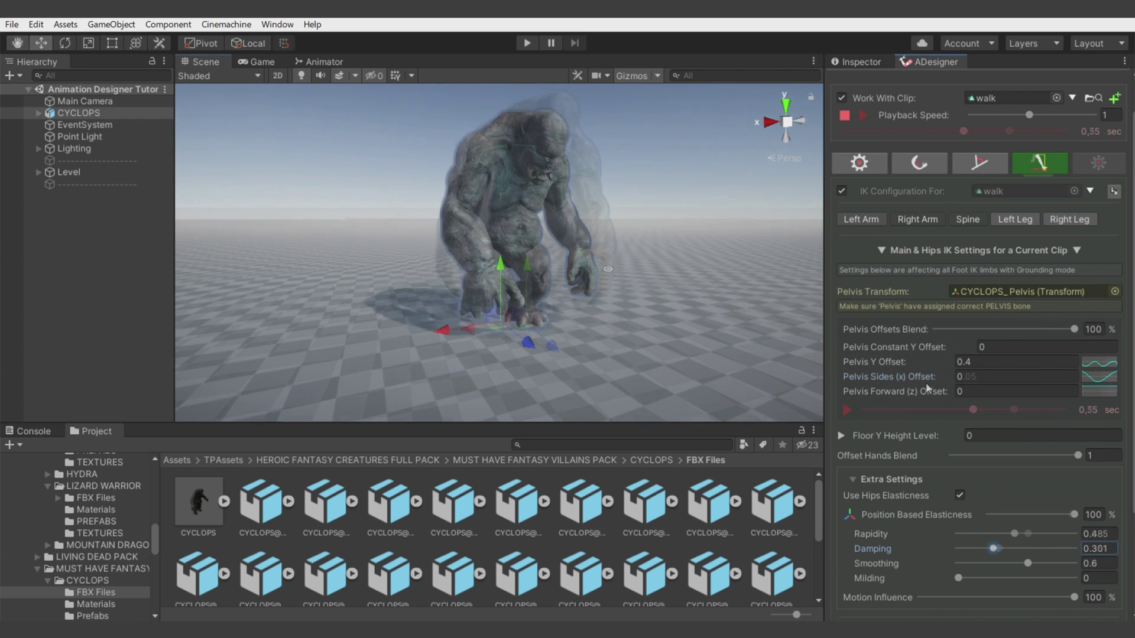
key("ctrl+z")
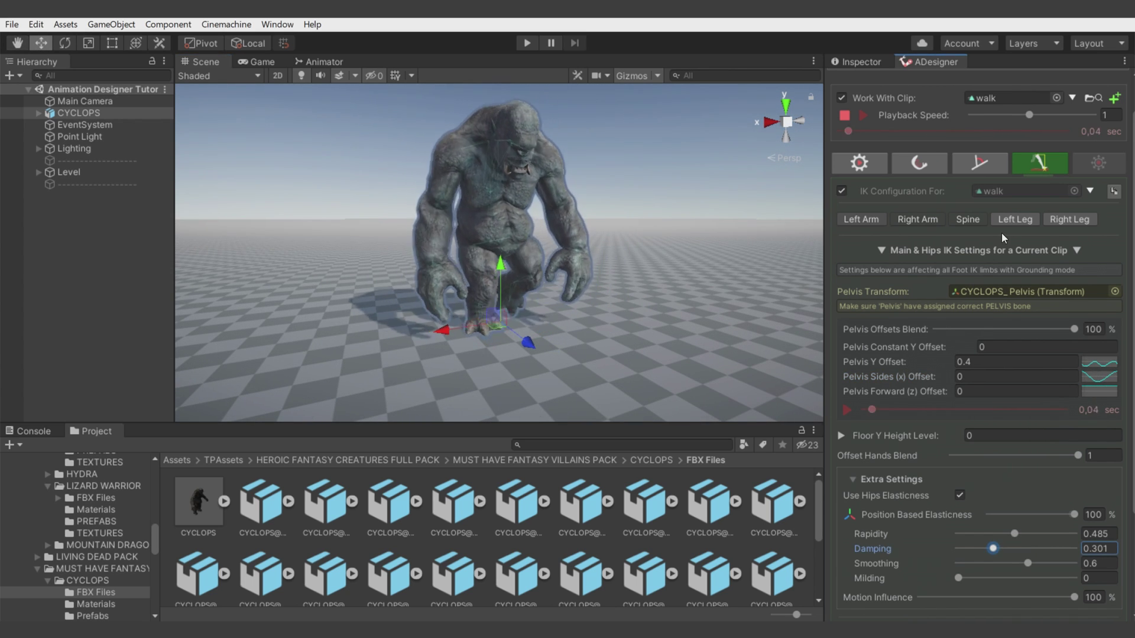
- Lower the Left Leg's Max Leg Stretch to 0.855 while previewing, then select the Right Leg
left_click(1023, 220)
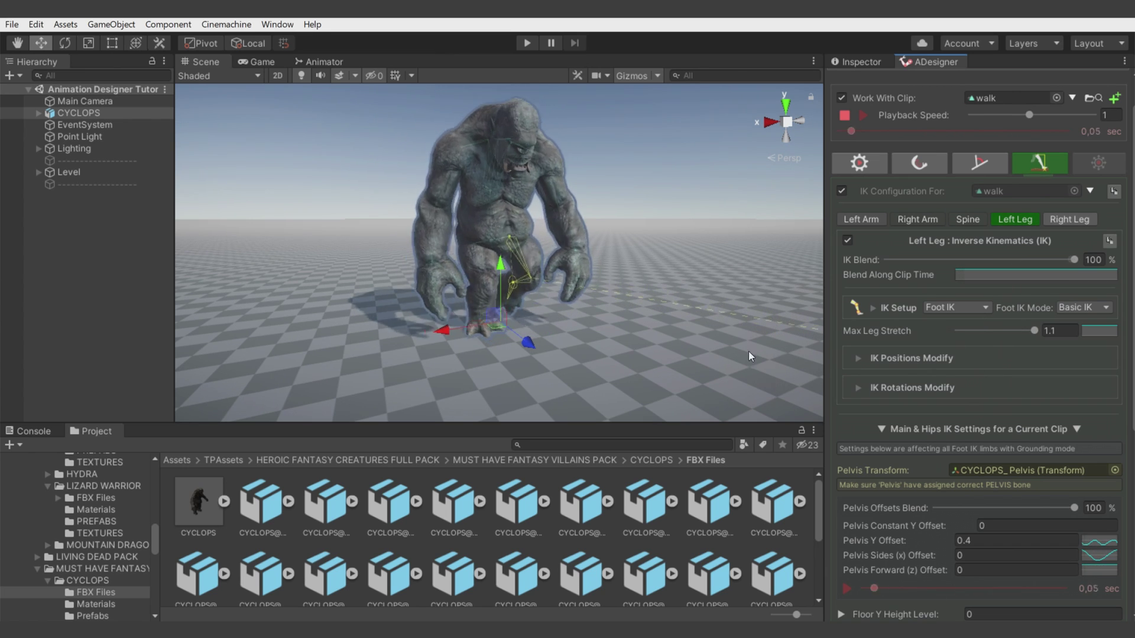
left_click_drag(748, 351, 641, 347, "alt")
scroll(614, 336, "up", 2)
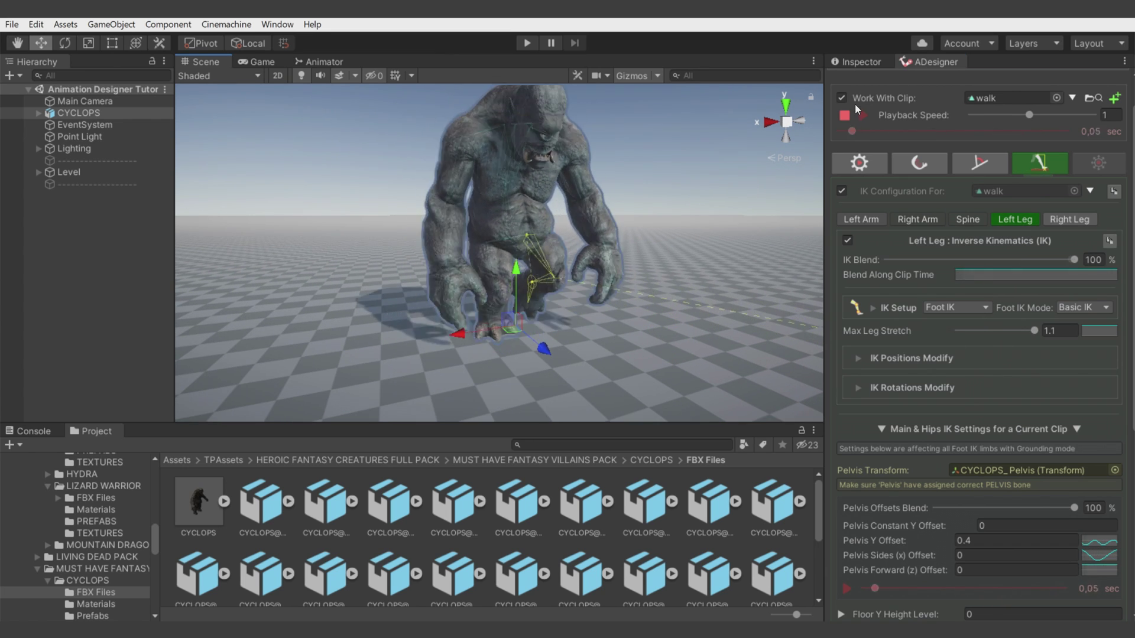
left_click(861, 119)
left_click_drag(972, 141, 919, 133)
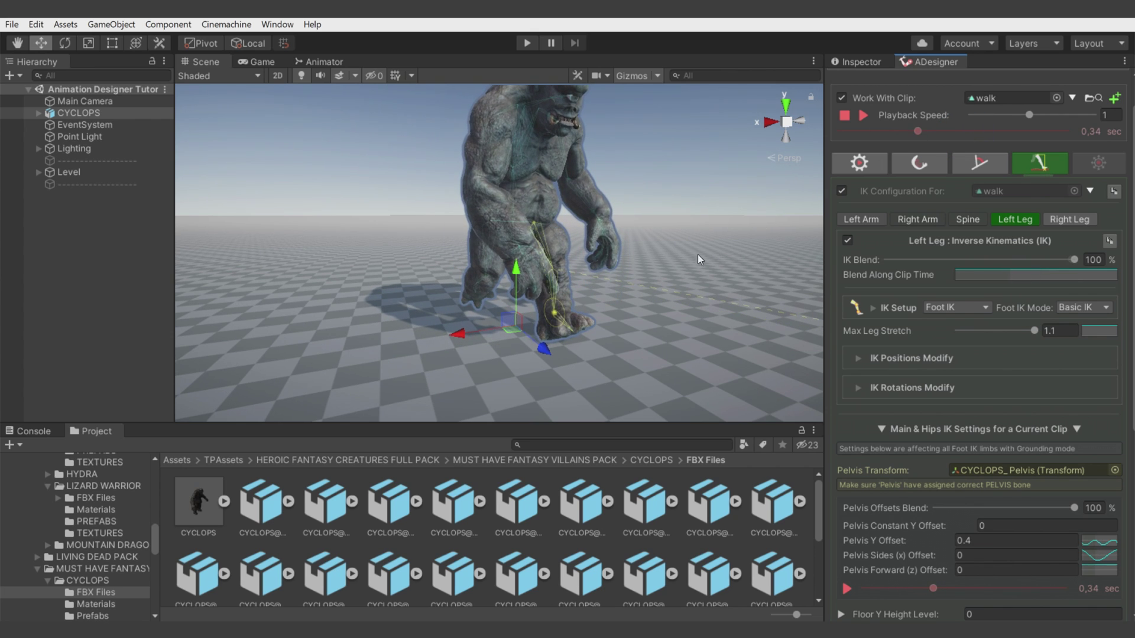
scroll(657, 246, "up", 3)
middle_click_drag(632, 262, 580, 266)
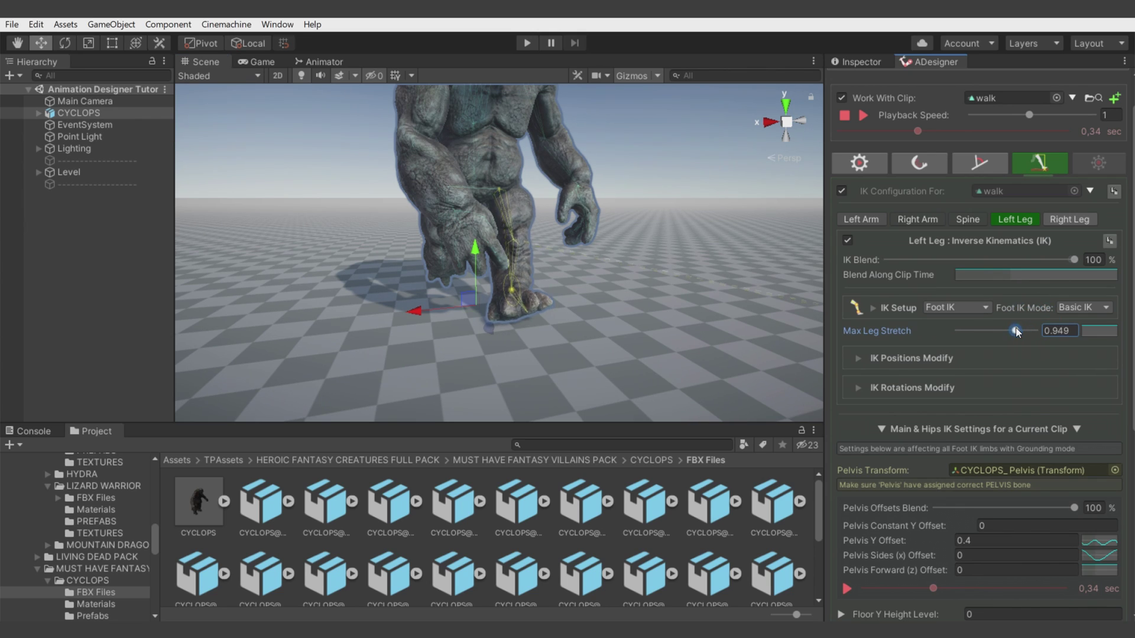
left_click_drag(1015, 331, 1006, 334)
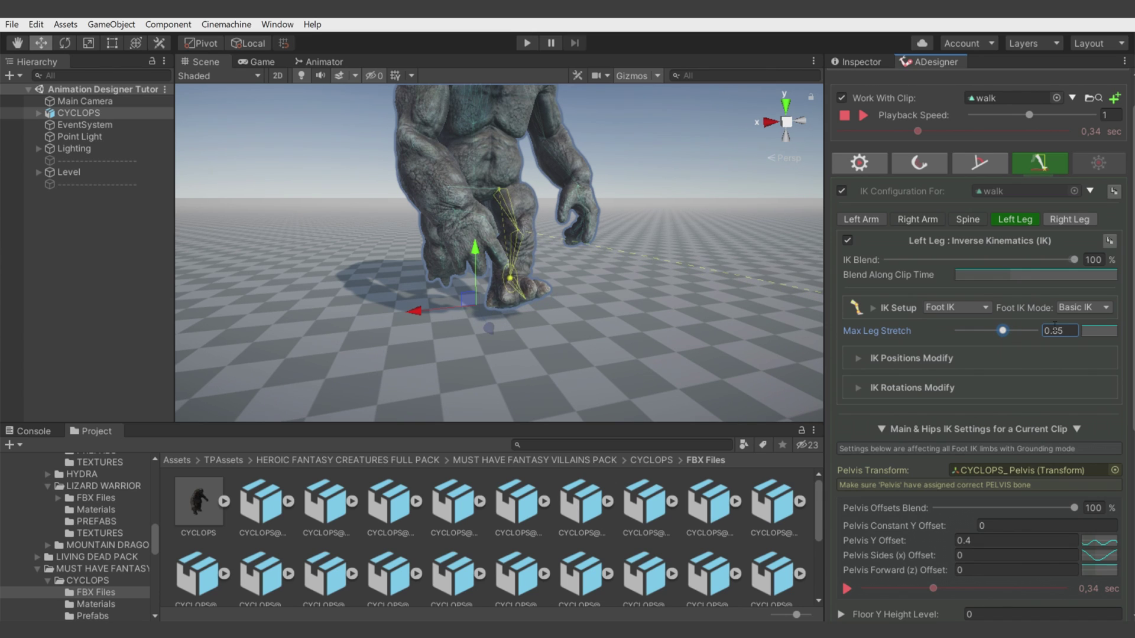
left_click(1064, 221)
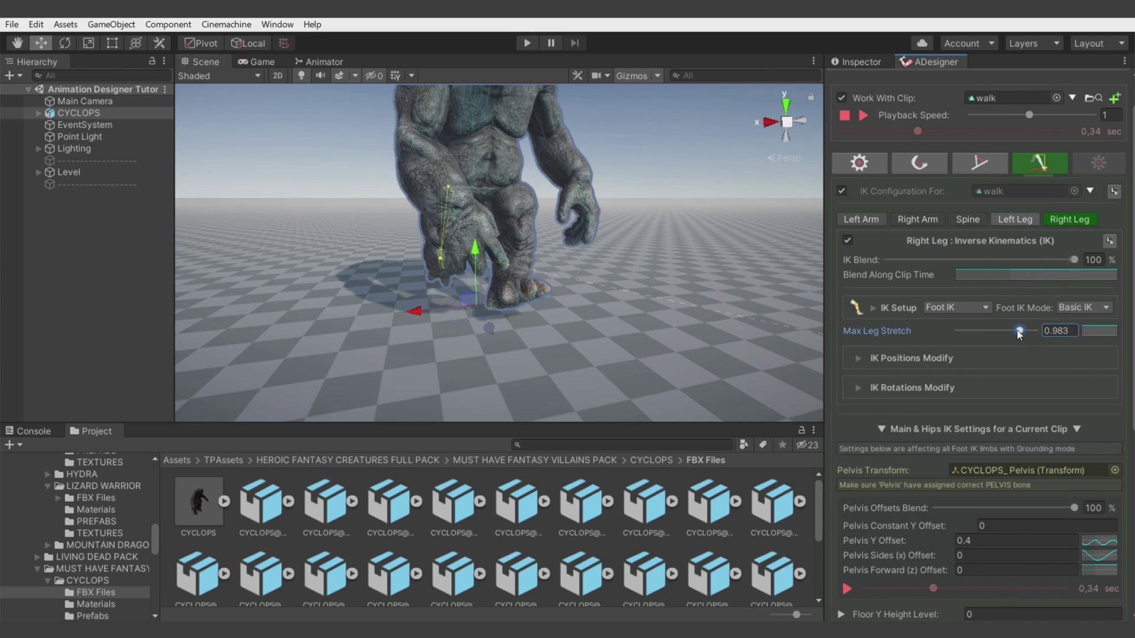
left_click(864, 117)
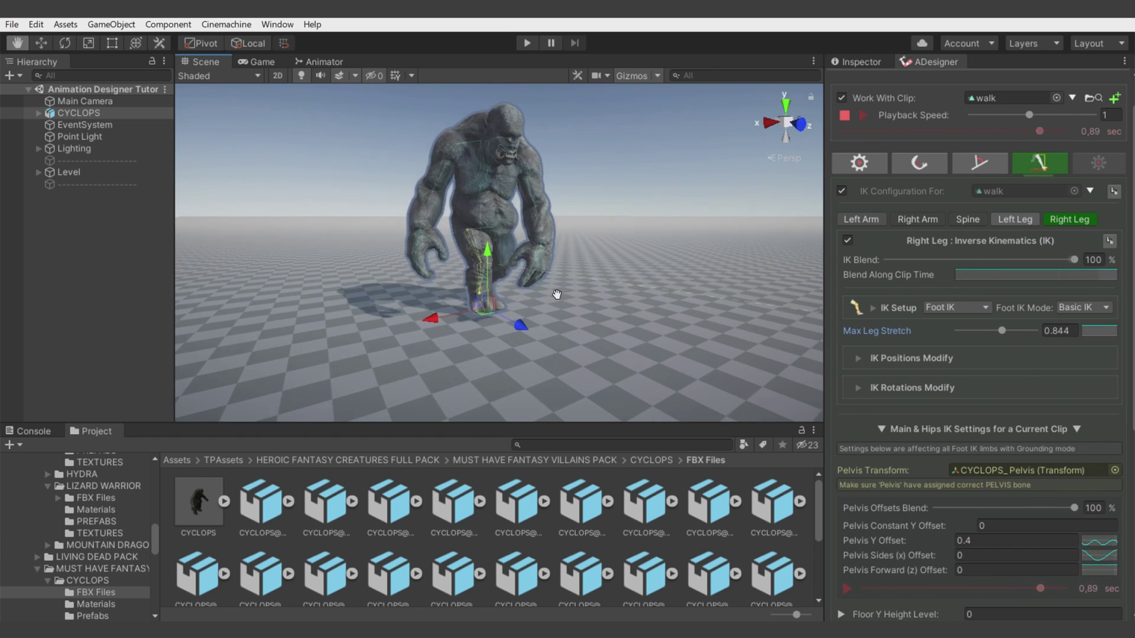
- Browse the limb elasticness settings and open the Spine's position-based elasticness options
left_click(918, 163)
left_click(968, 268)
left_click(860, 268)
left_click(1048, 424)
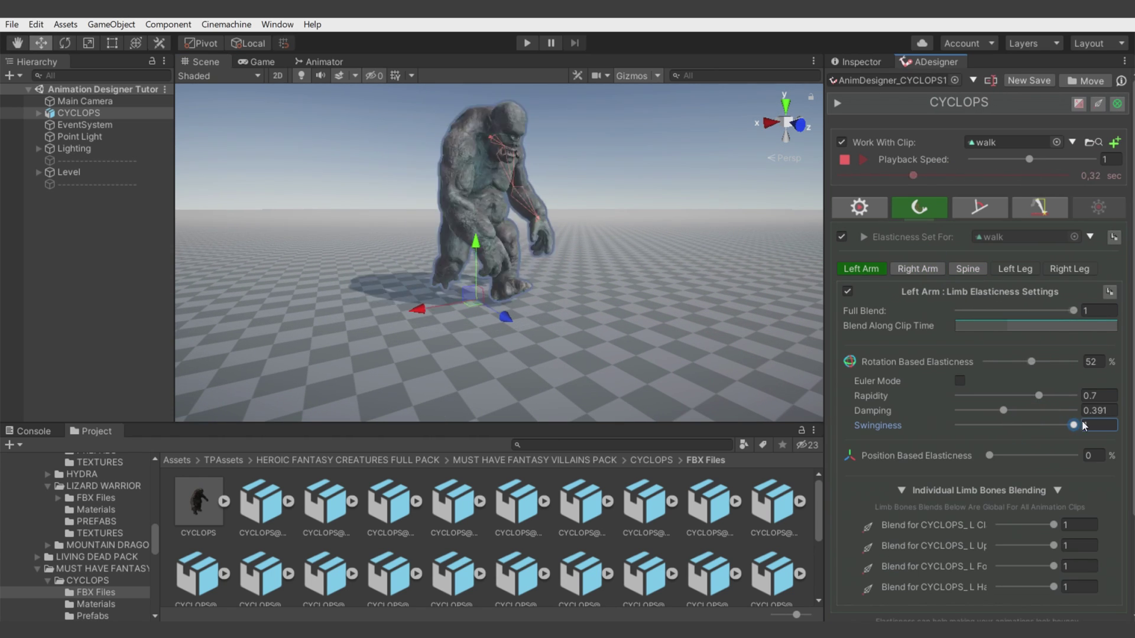
left_click(917, 268)
left_click(967, 269)
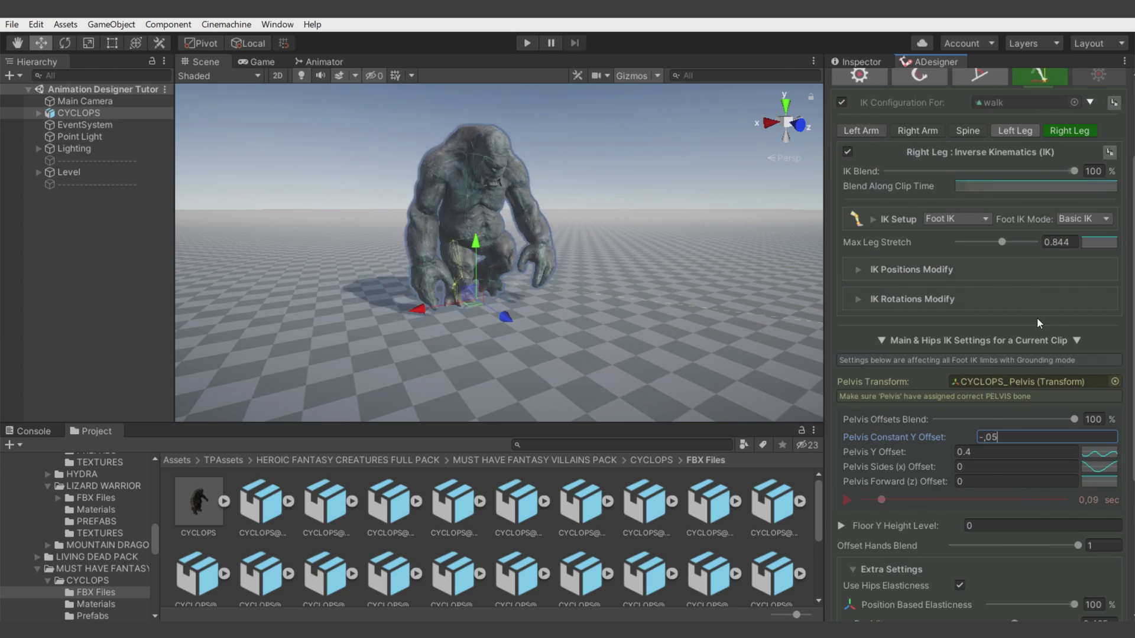
scroll(1036, 317, "up", 3)
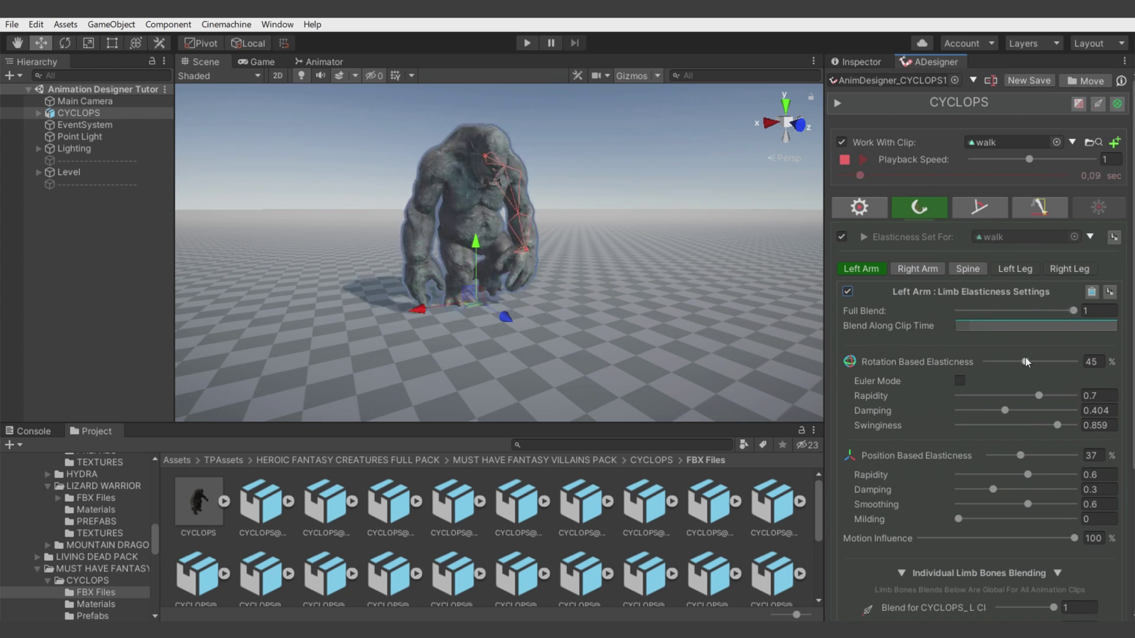
left_click(967, 269)
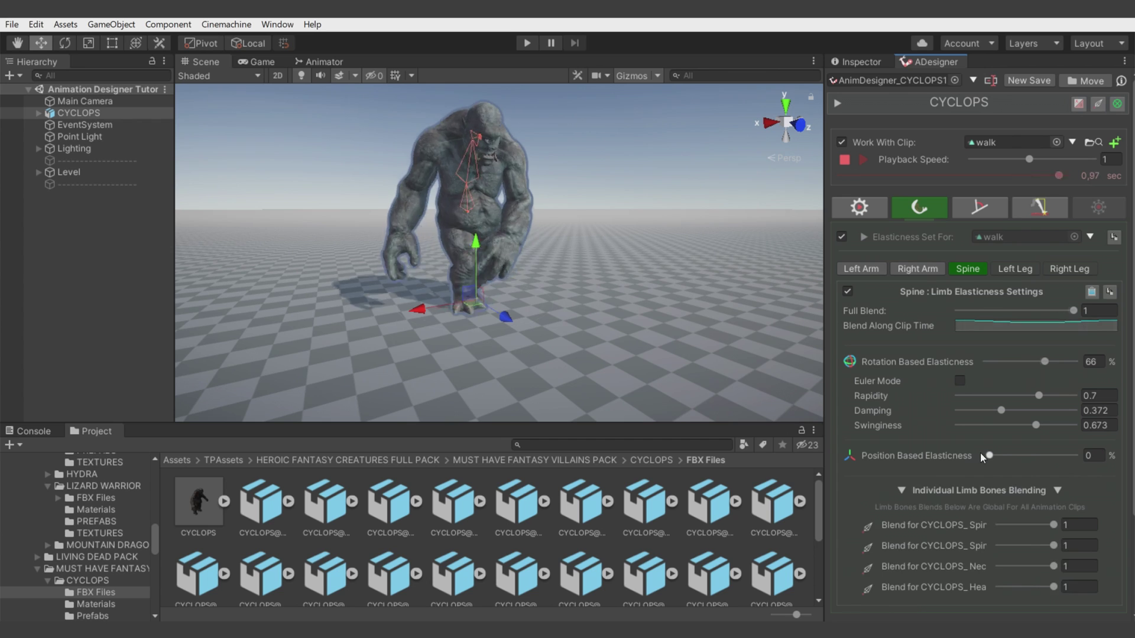
left_click(980, 452)
- Hide the scene gizmos and toggle all effects off and on to compare with the original walk
key("q")
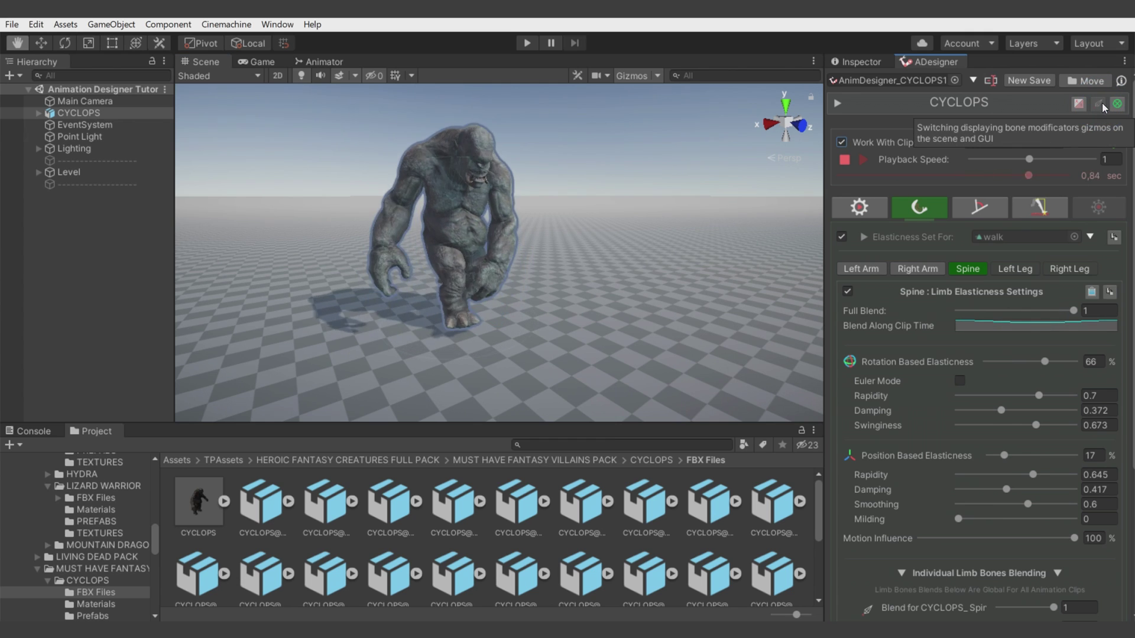
left_click(1117, 105)
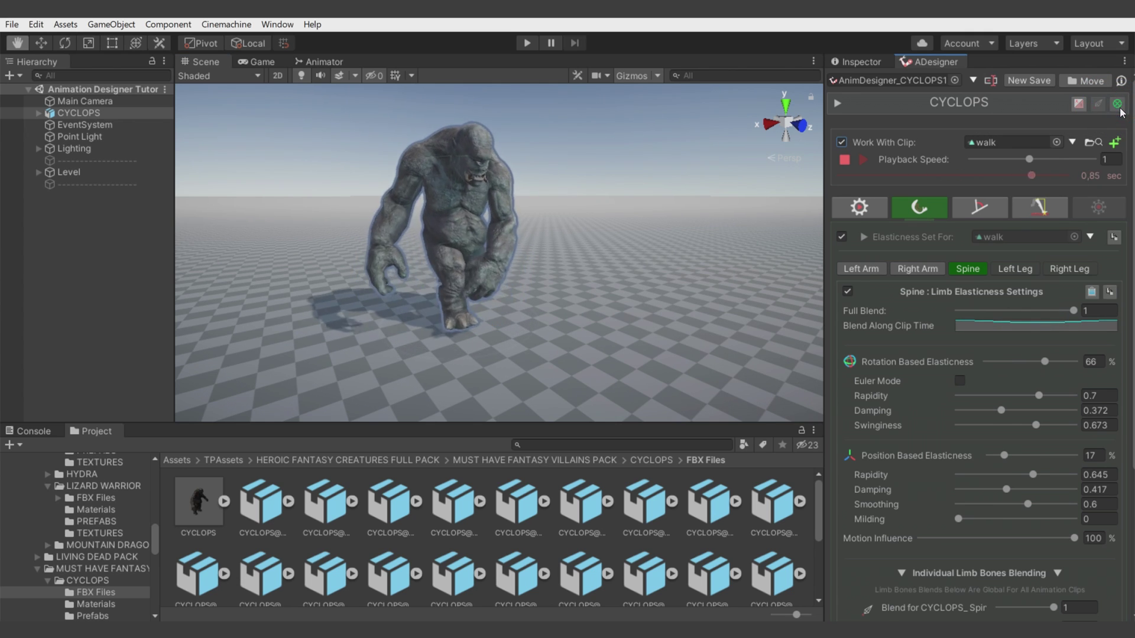
left_click(841, 142)
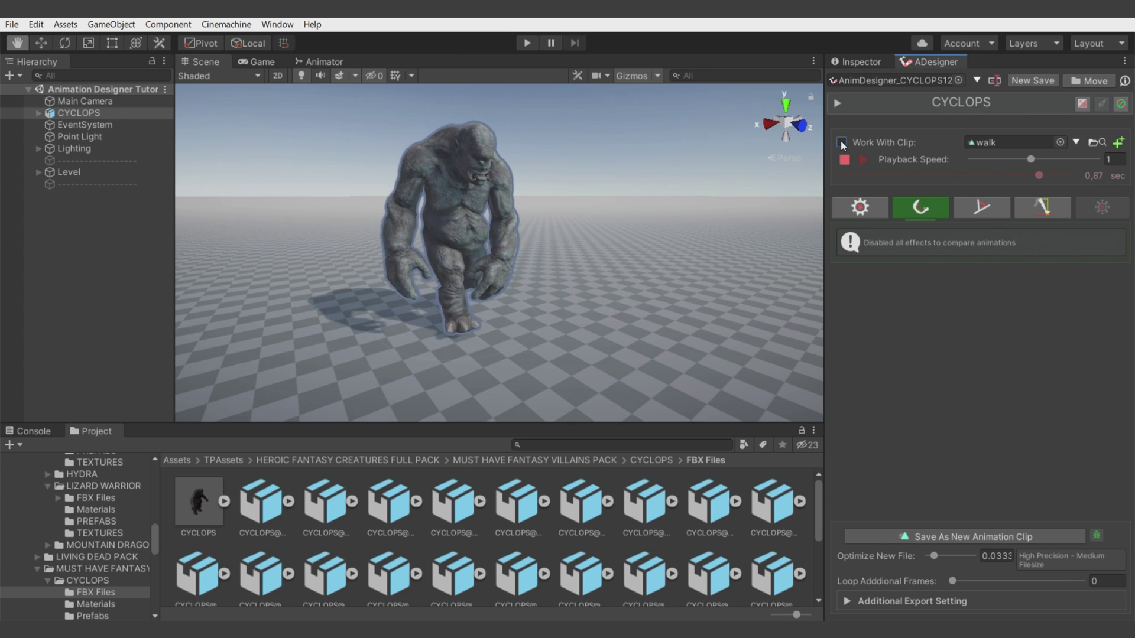
left_click(842, 143)
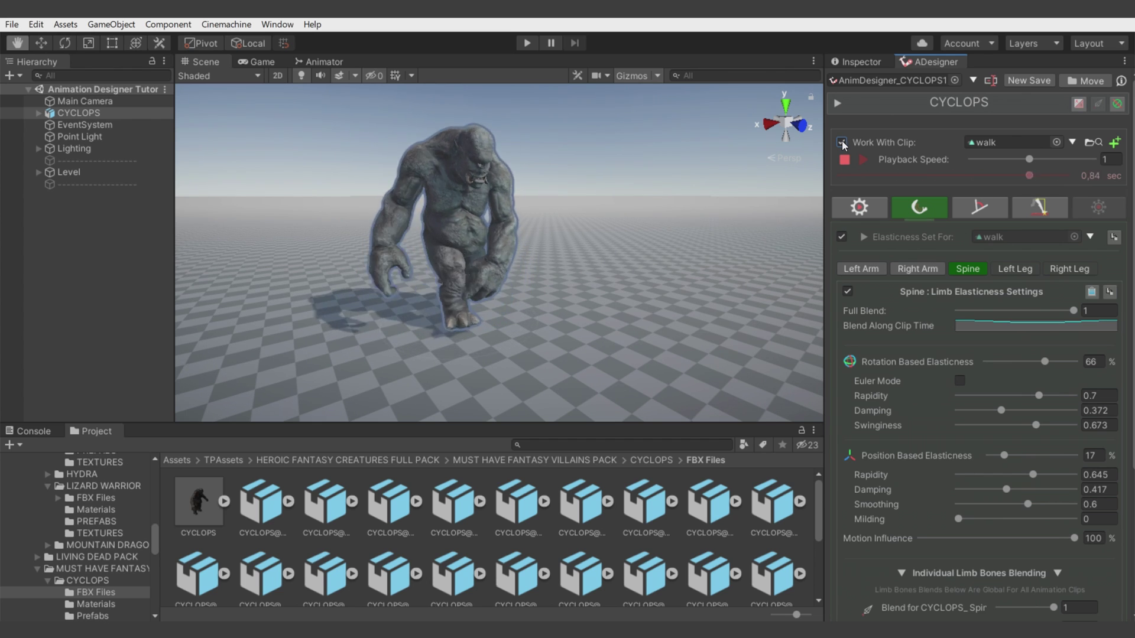
- Save the reworked animation as walk - Modified.anim, overwriting the existing file
scroll(910, 303, "down", 3)
scroll(910, 302, "down", 2)
left_click(928, 535)
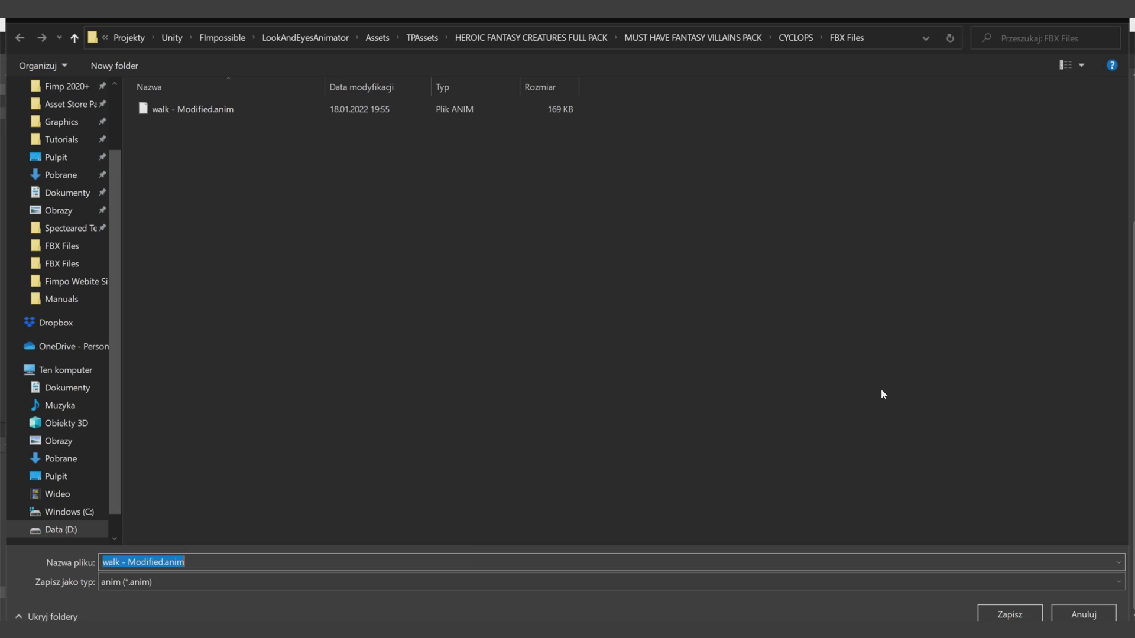
left_click(1013, 613)
left_click(602, 327)
left_click(709, 565)
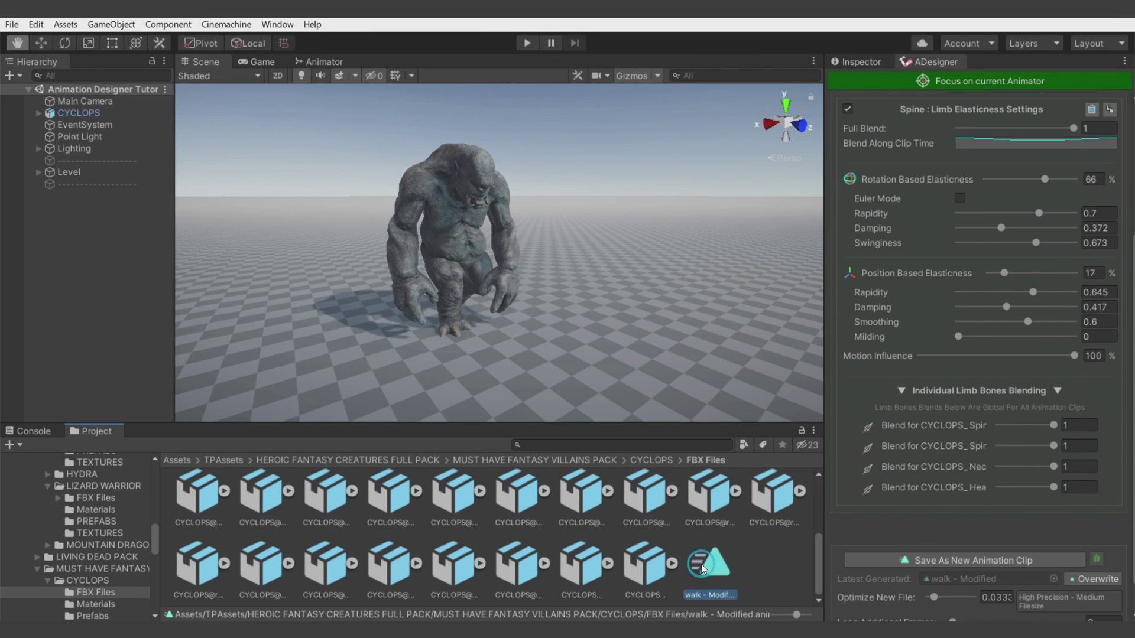
- Preview the walk - Modified clip in the Inspector and turn off its Loop Pose
left_click(857, 62)
left_click(835, 395)
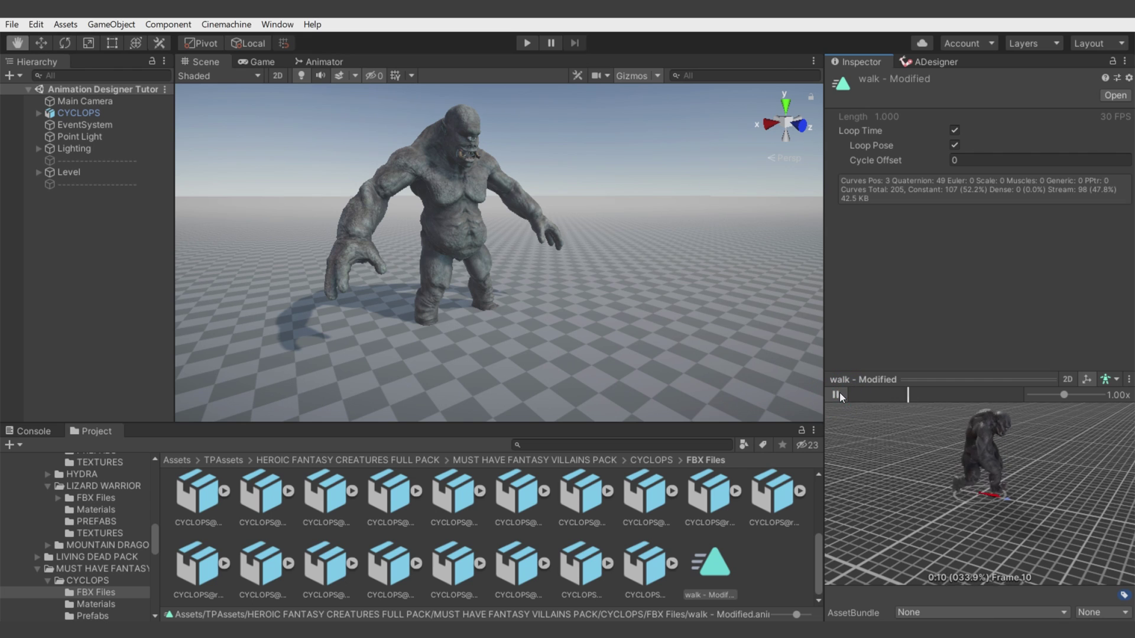
left_click(954, 145)
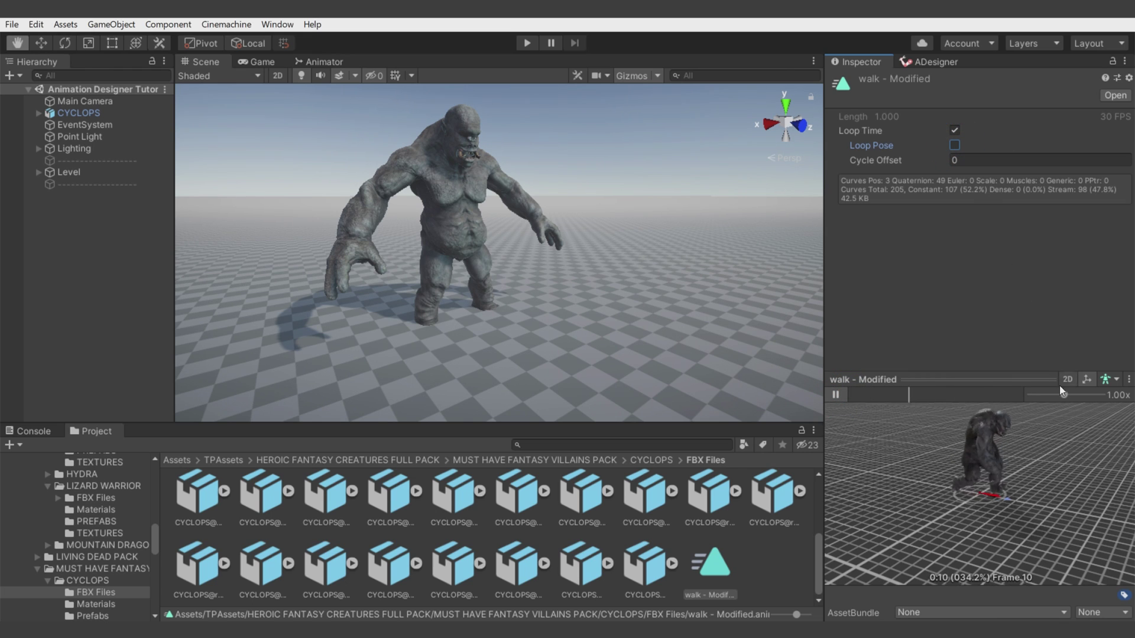
left_click_drag(1084, 462, 1036, 501)
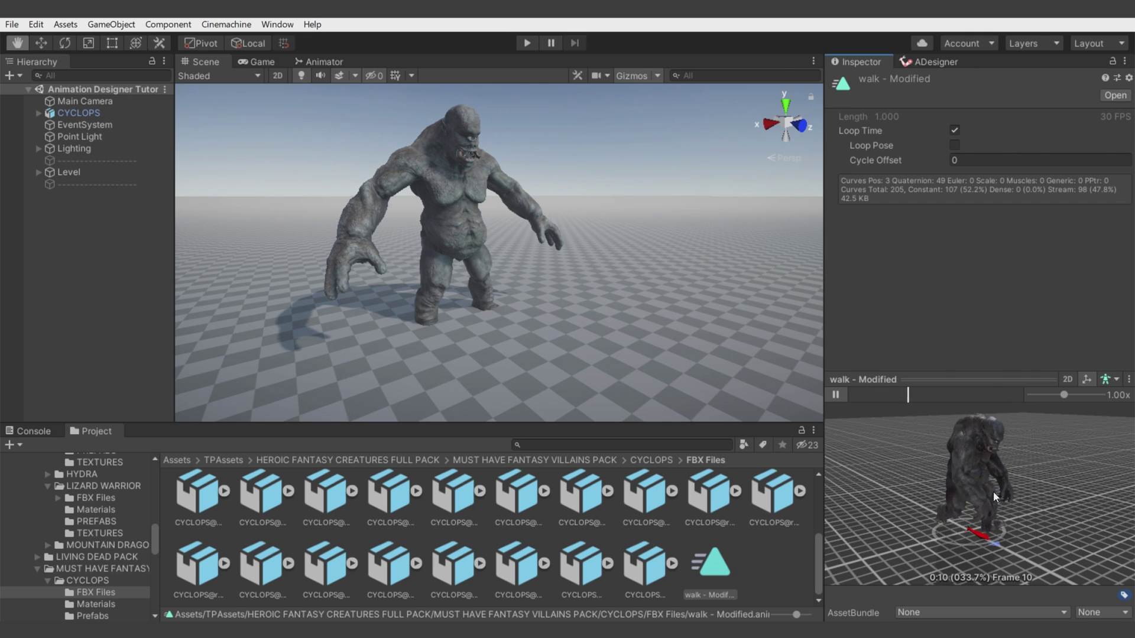
left_click(930, 63)
- Set Loop Additional Frames to 2 and overwrite the walk - Modified clip with it
scroll(923, 295, "down", 2)
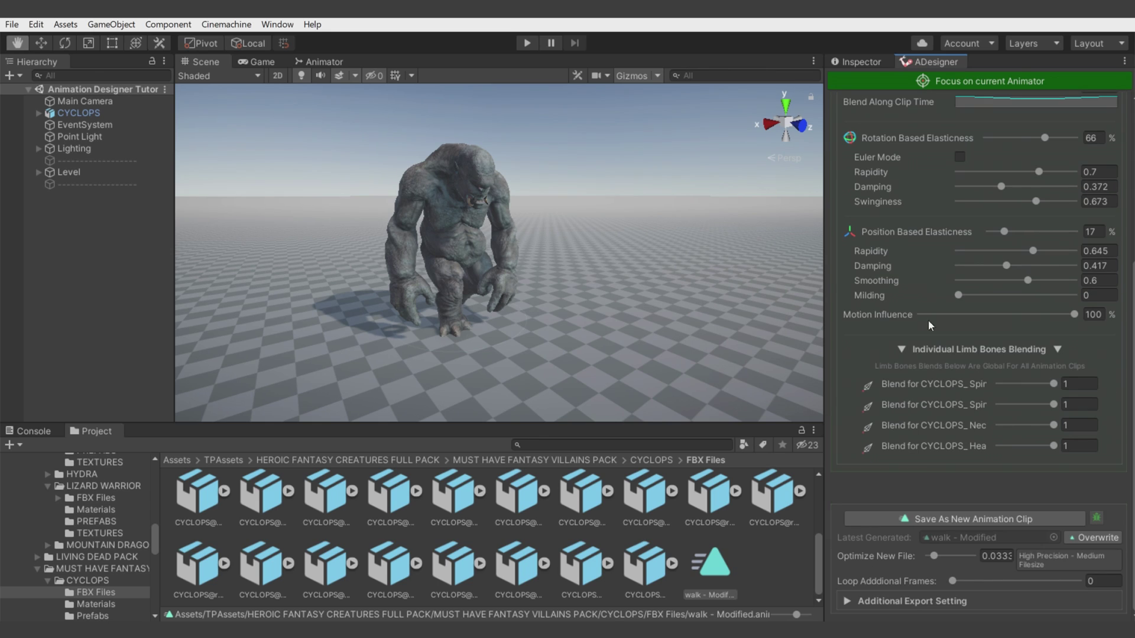
left_click_drag(952, 582, 979, 585)
left_click(1095, 538)
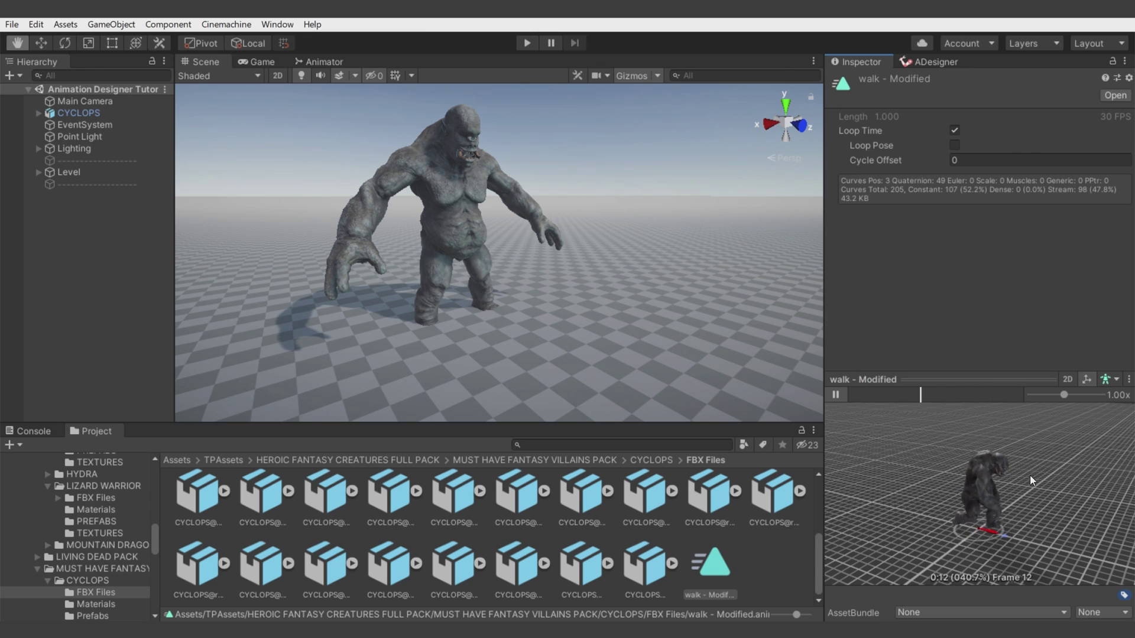
scroll(1031, 480, "up", 5)
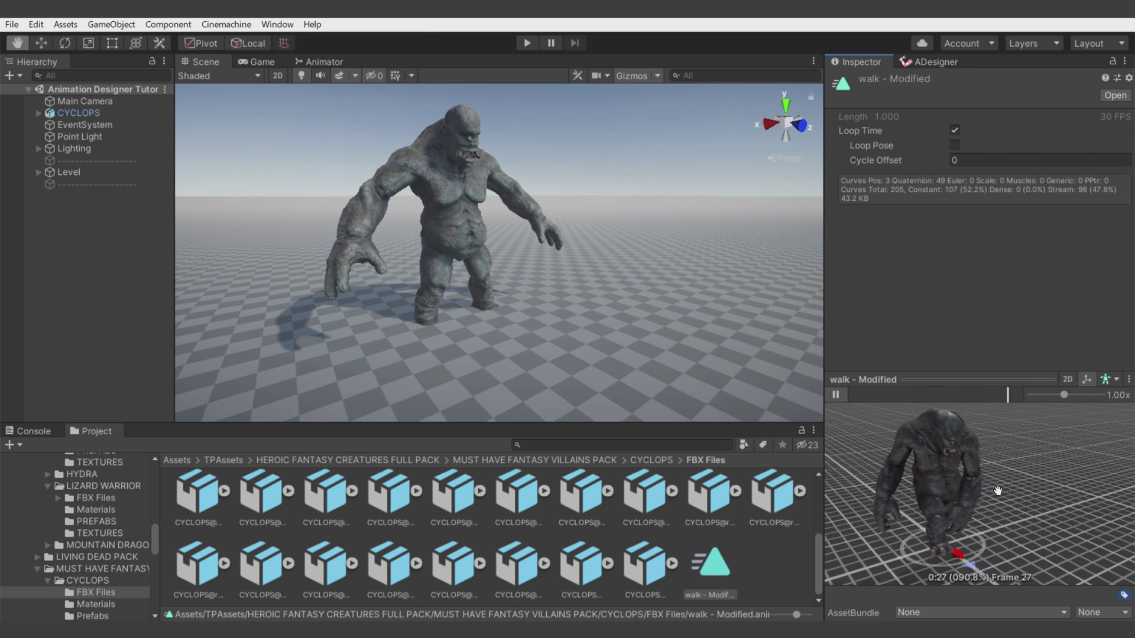
left_click_drag(997, 490, 1032, 487)
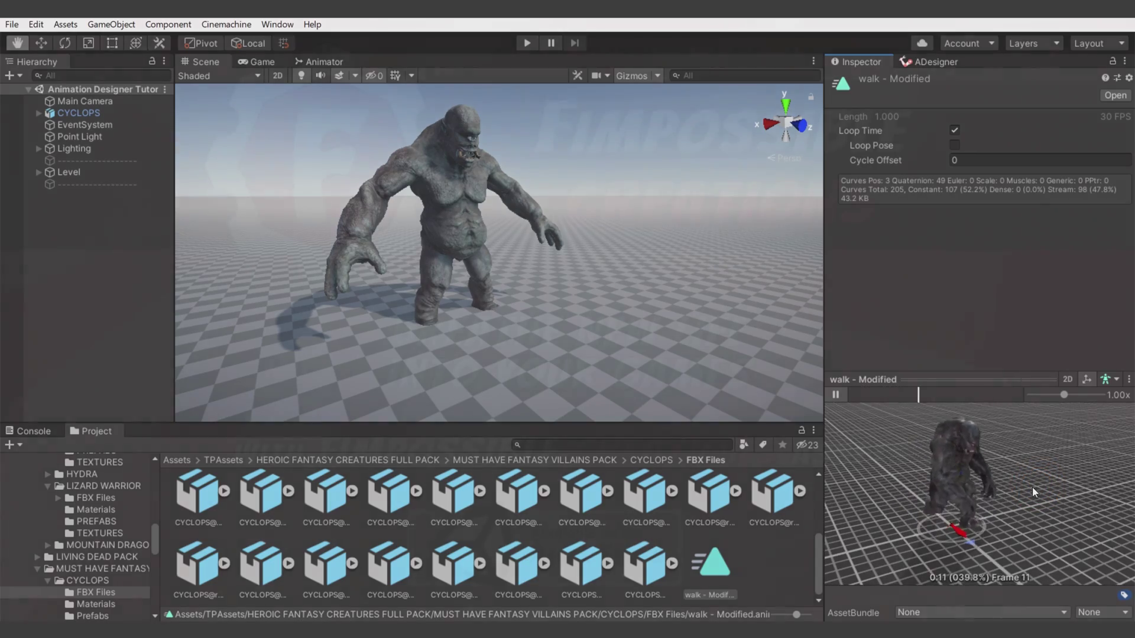